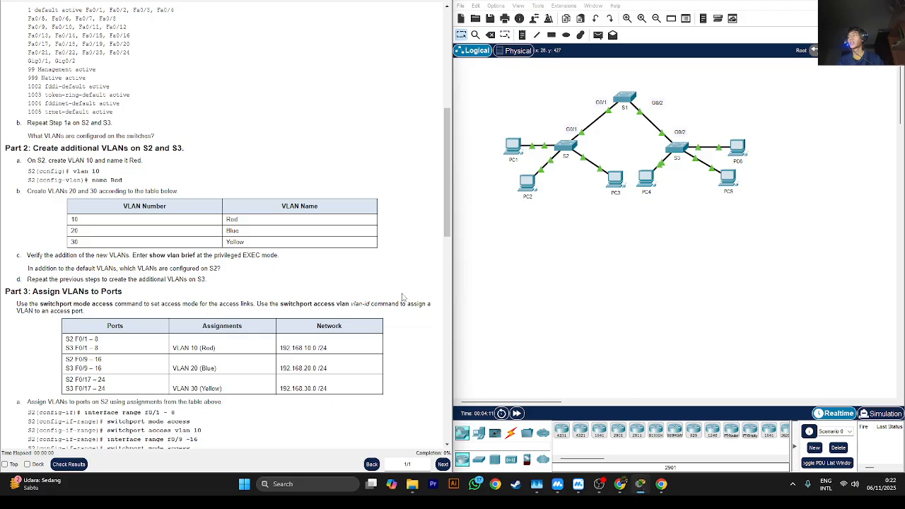
- Open switch S1's command line and enter privileged EXEC mode
scroll(404, 297, up, 6)
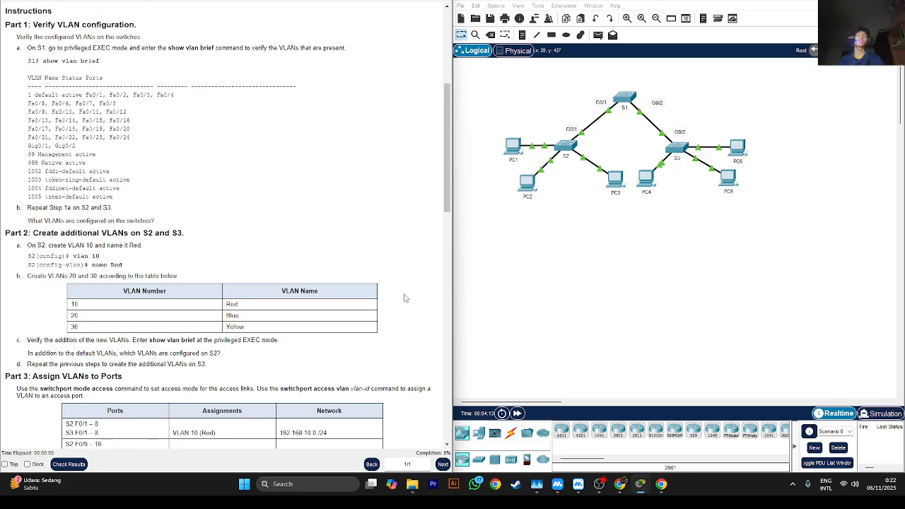
scroll(408, 298, up, 3)
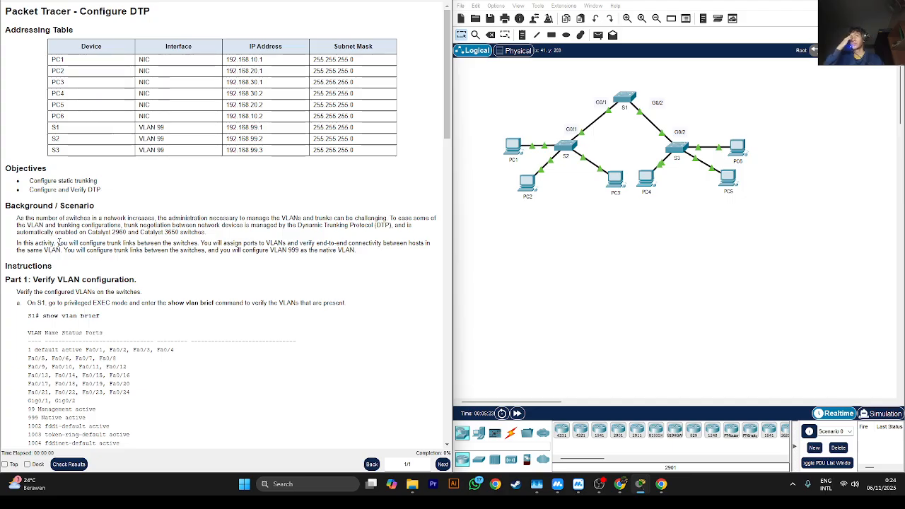
scroll(221, 266, down, 4)
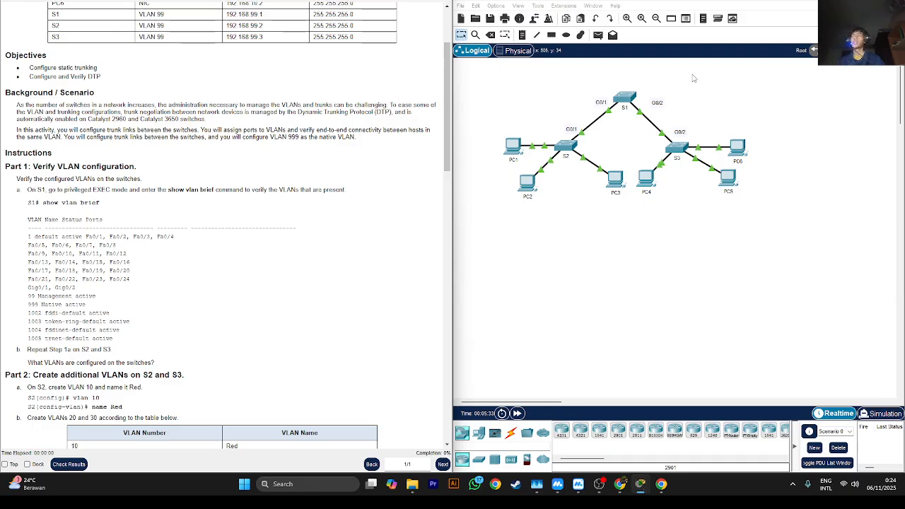
click(633, 101)
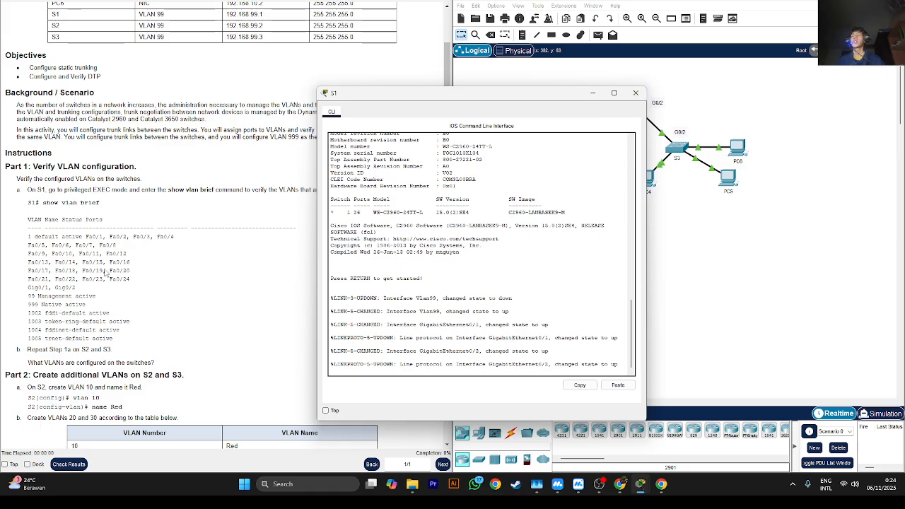
key(Return)
key(Return)
key(Return)
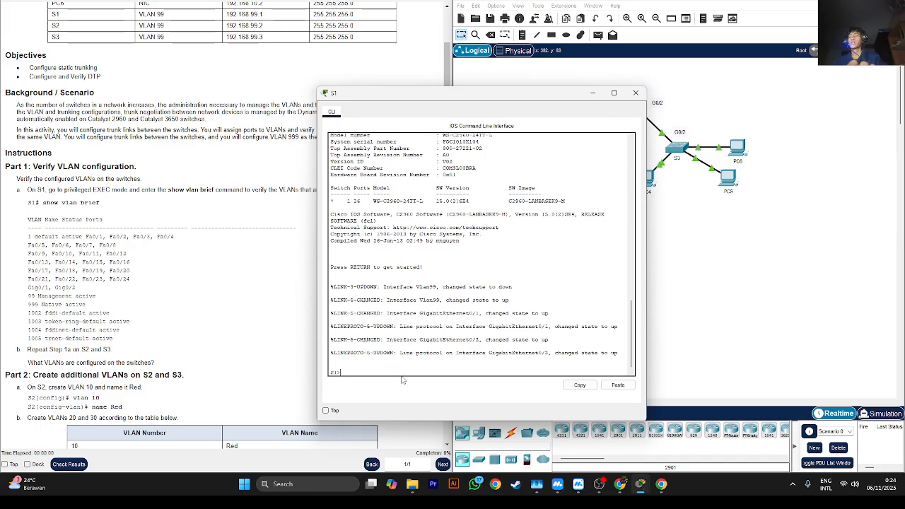
text(en)
key(Return)
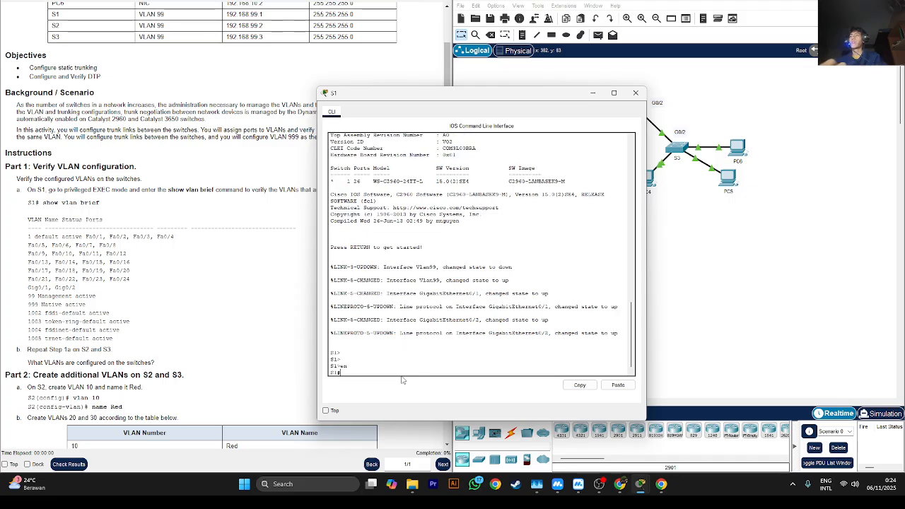
- Check which VLANs are configured on S1 with show vlan brief and minimize its window
text(show vlan)
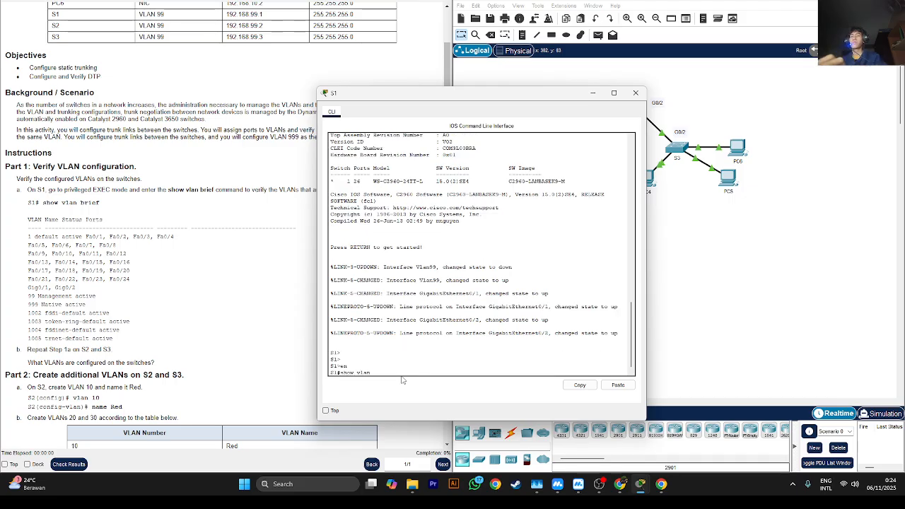
text( brief)
key(Return)
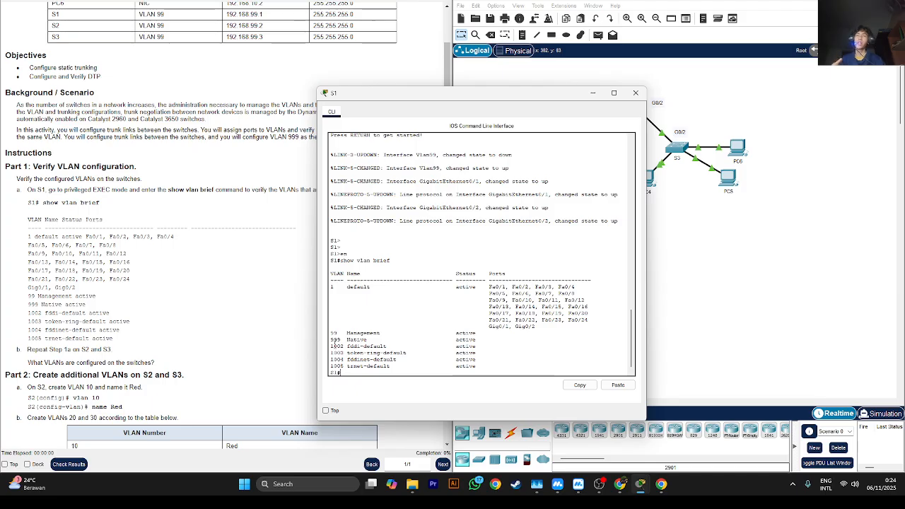
drag(347, 333, 379, 332)
click(379, 334)
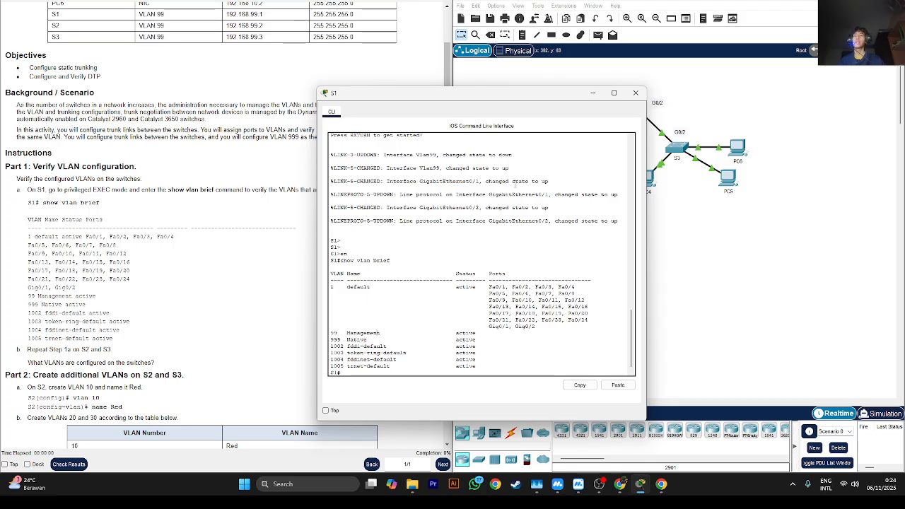
scroll(206, 378, down, 2)
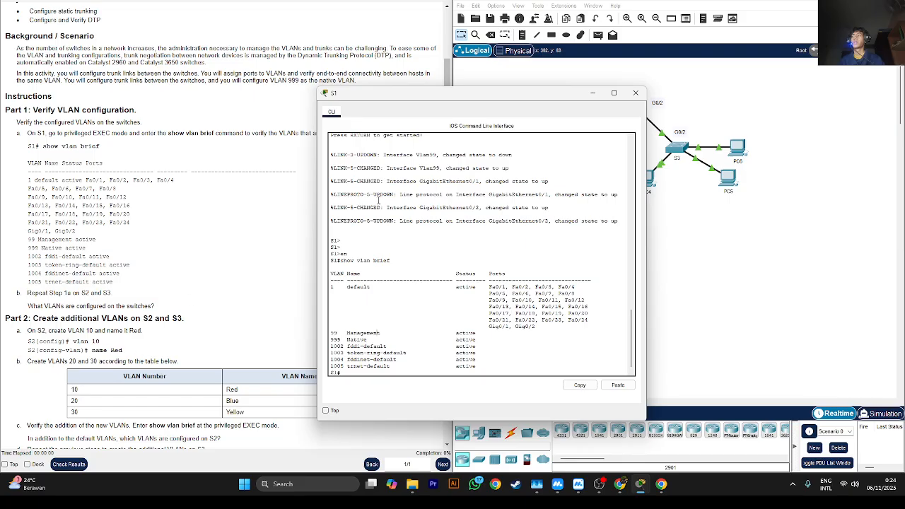
click(593, 93)
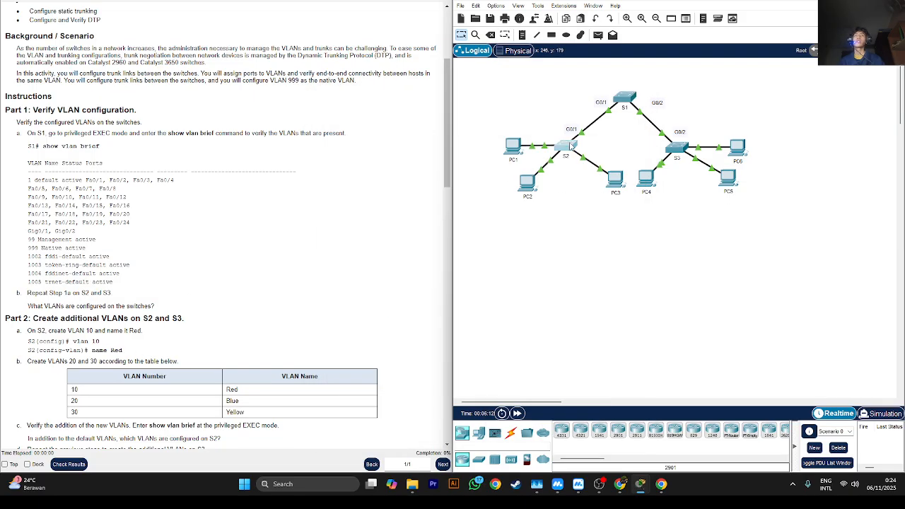
- Open switch S2's command line and enter privileged EXEC mode
click(571, 147)
click(410, 372)
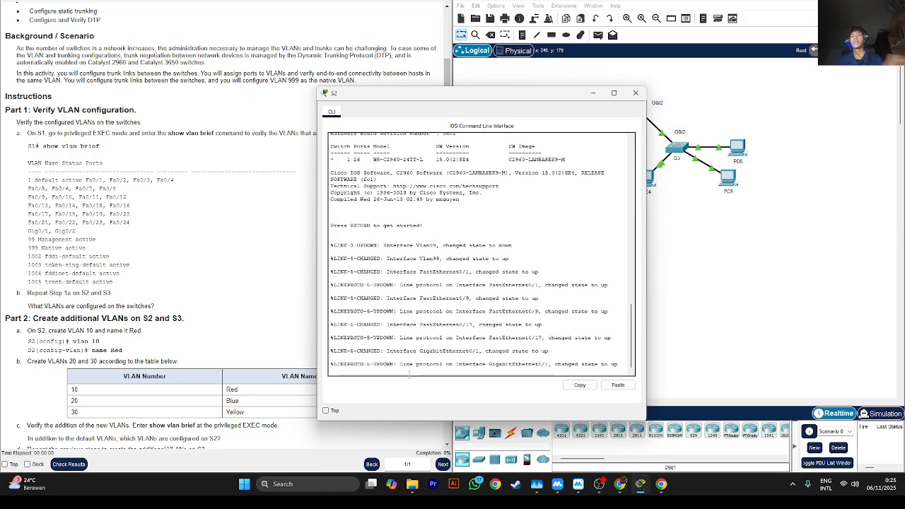
key(Return)
key(Return)
key(Return)
key(Return)
text(en)
key(Return)
- Check which VLANs are configured on S2 with show vlan brief and minimize its window
text(show vlan )
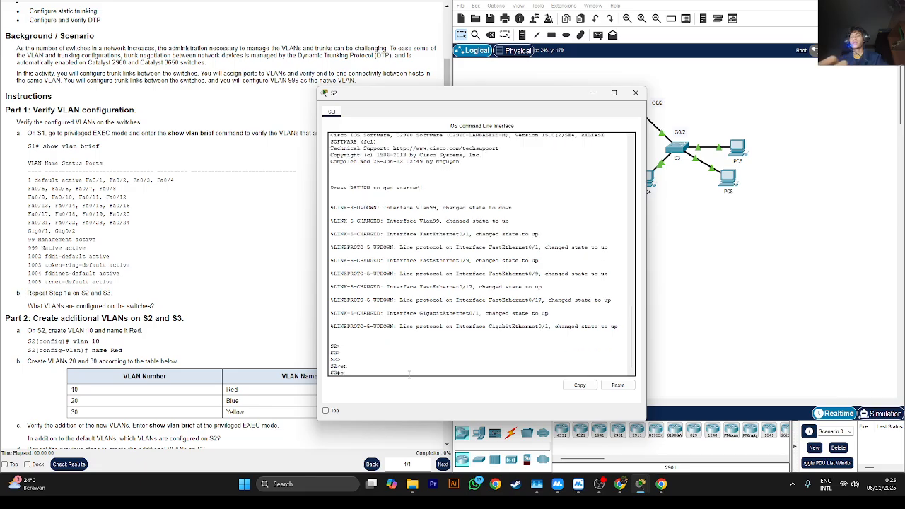
text(brief)
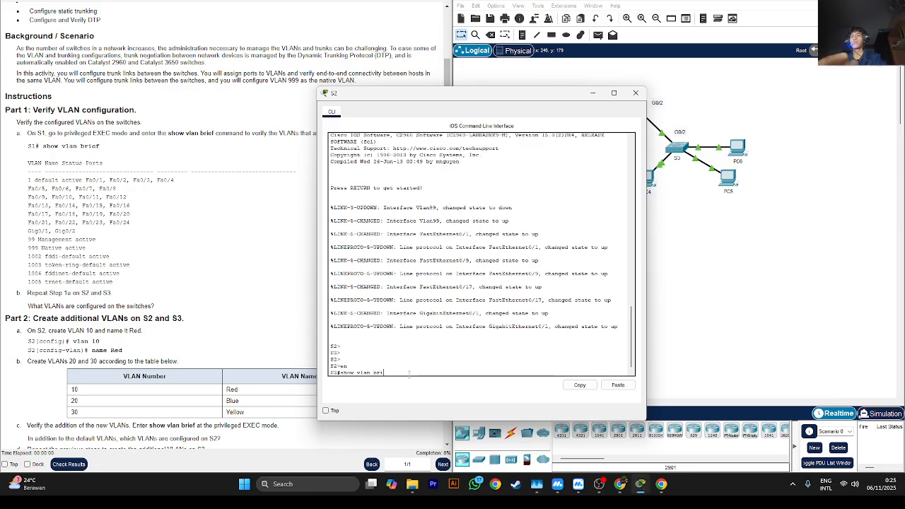
key(Return)
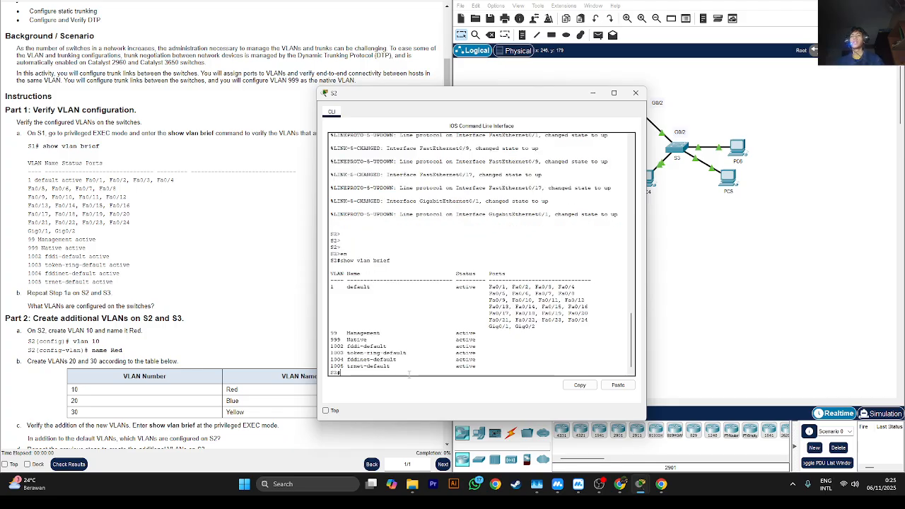
click(594, 93)
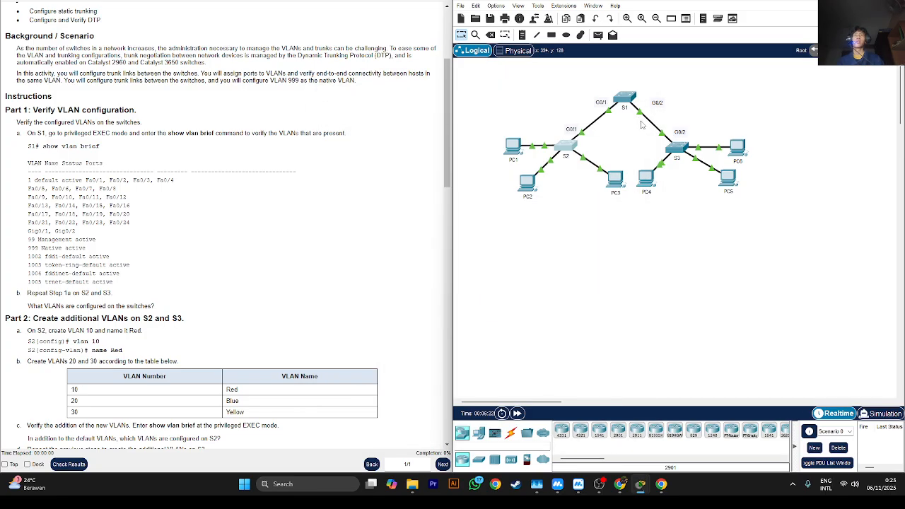
- Open switch S3's command line and enter privileged EXEC mode
click(670, 149)
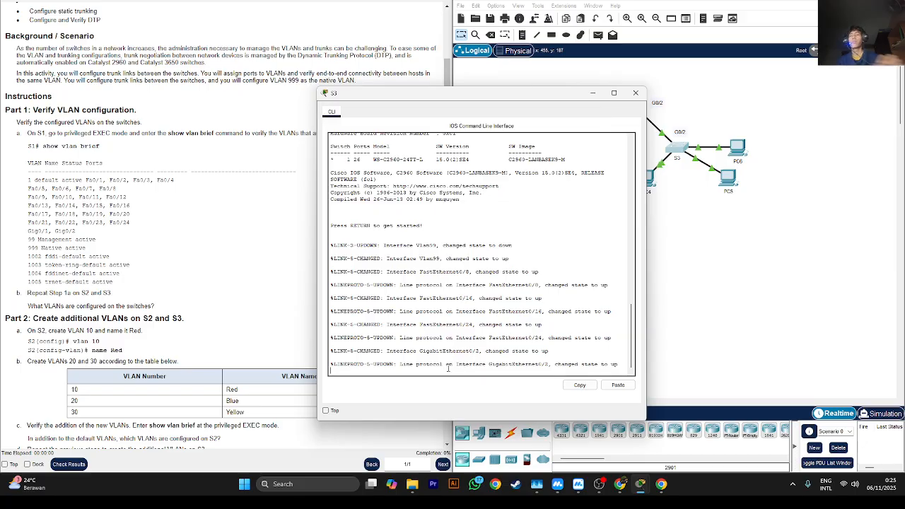
key(Return)
key(Return)
text(en)
key(Return)
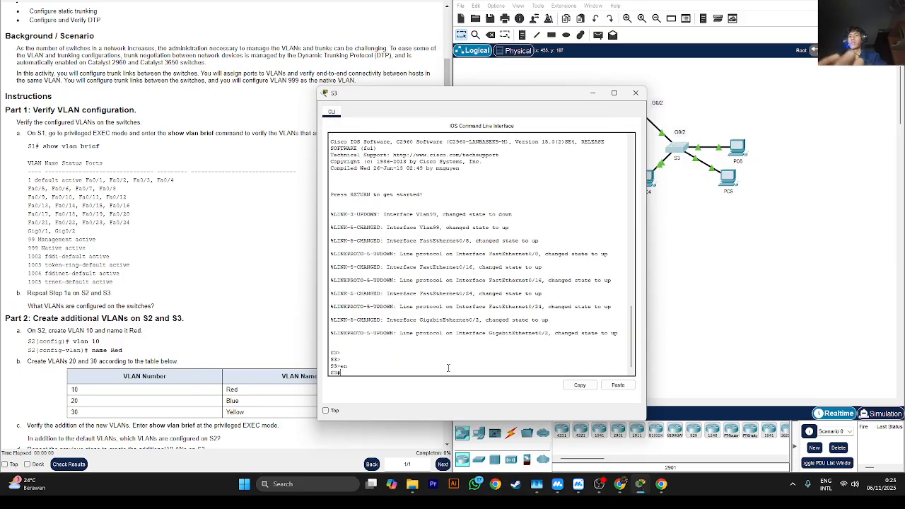
- Check which VLANs are configured on S3 with show vlan brief and minimize its window
text(en)
text(ow vla)
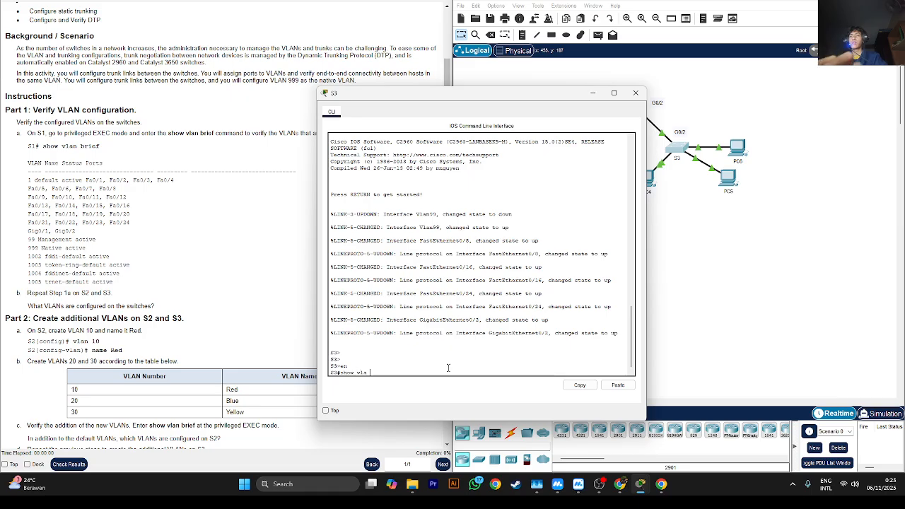
text(n brie)
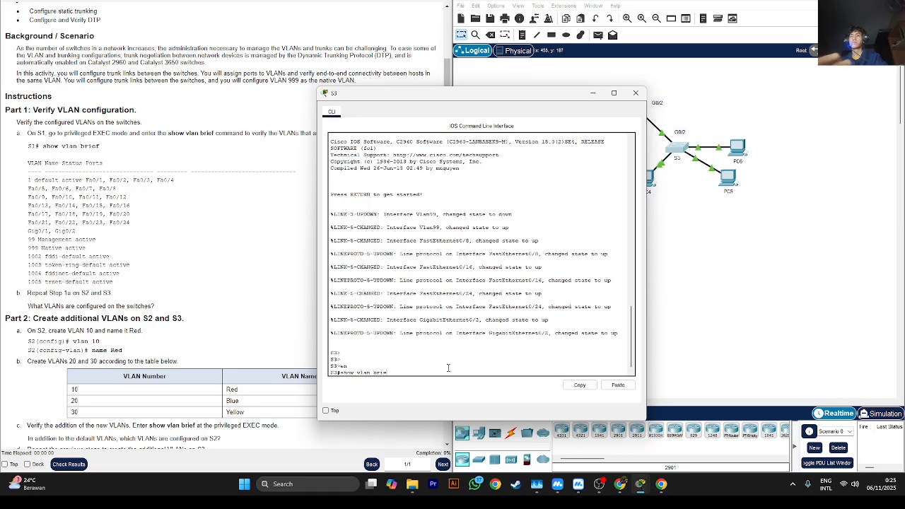
text(f)
key(Return)
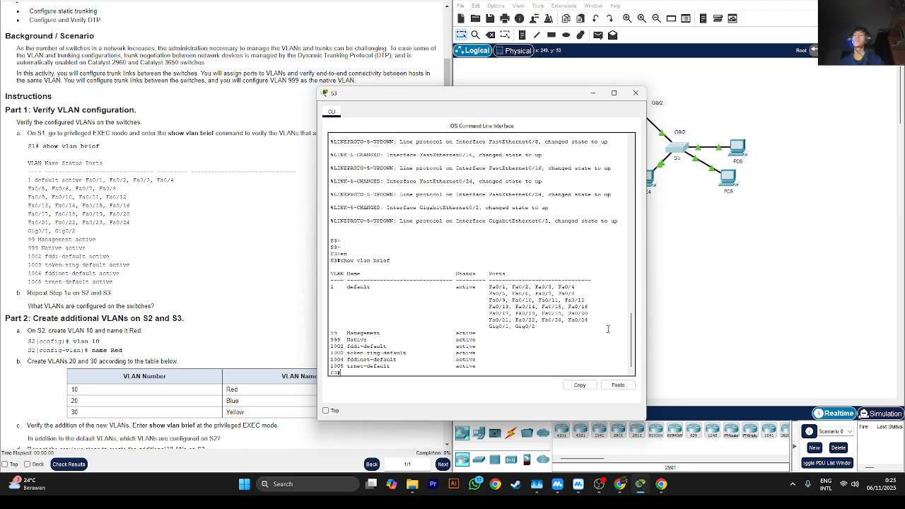
click(594, 96)
- Reopen S2's command line and enter global configuration mode from the terminal
scroll(264, 260, up, 1)
scroll(265, 261, down, 2)
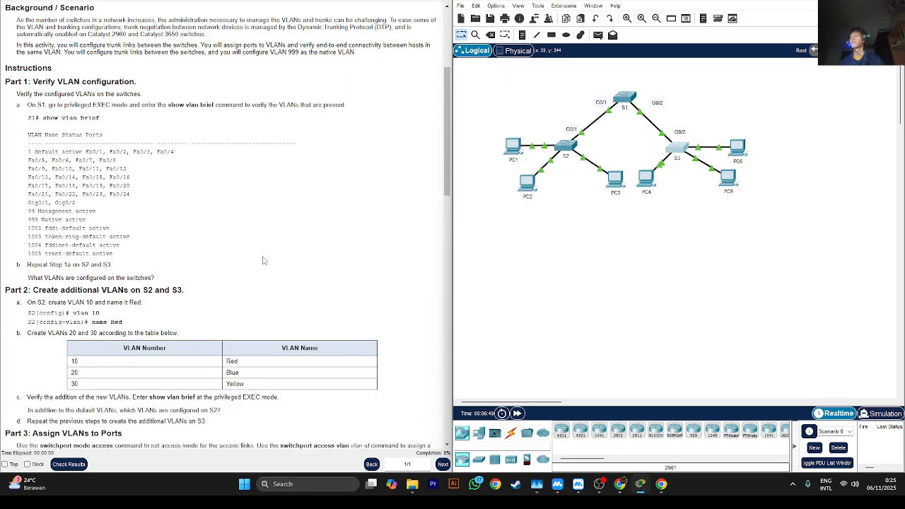
scroll(262, 261, down, 1)
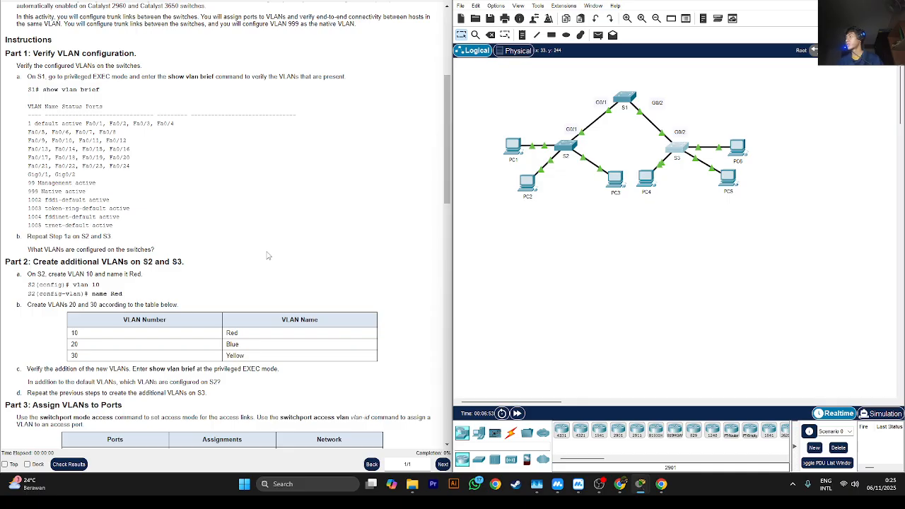
scroll(267, 256, down, 5)
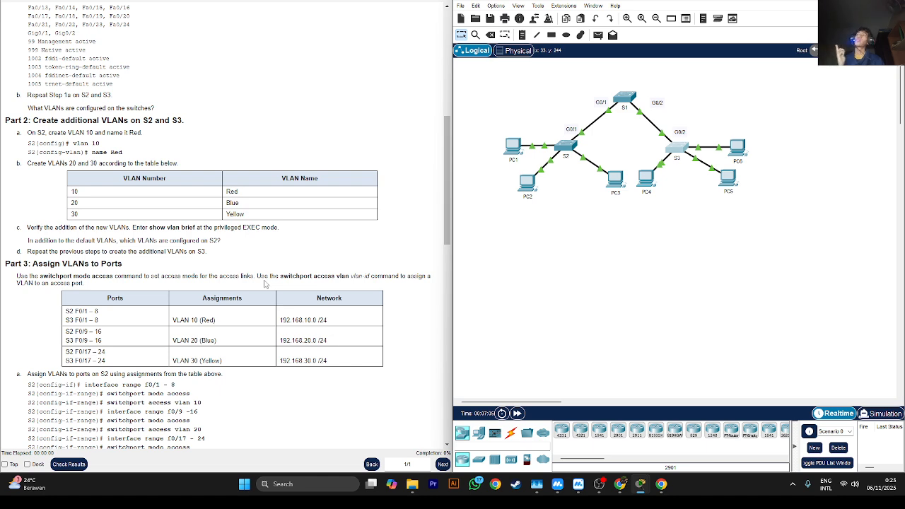
click(565, 150)
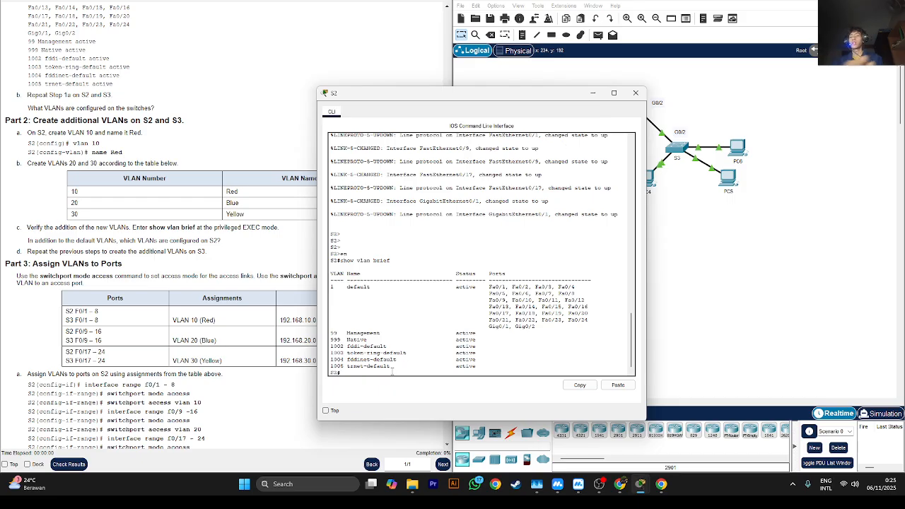
text(config)
key(Return)
key(Return)
key(Return)
key(Return)
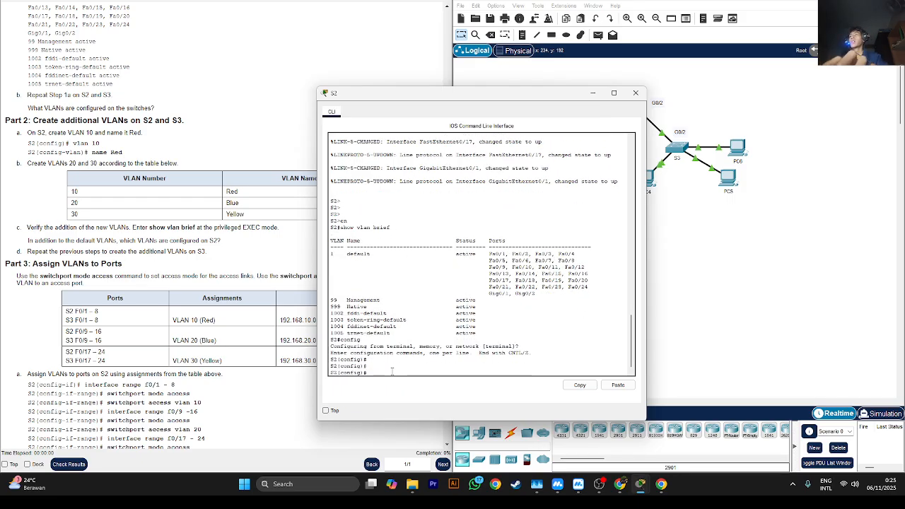
- Create VLAN 10 on S2 and name it Red
text(vlan 1)
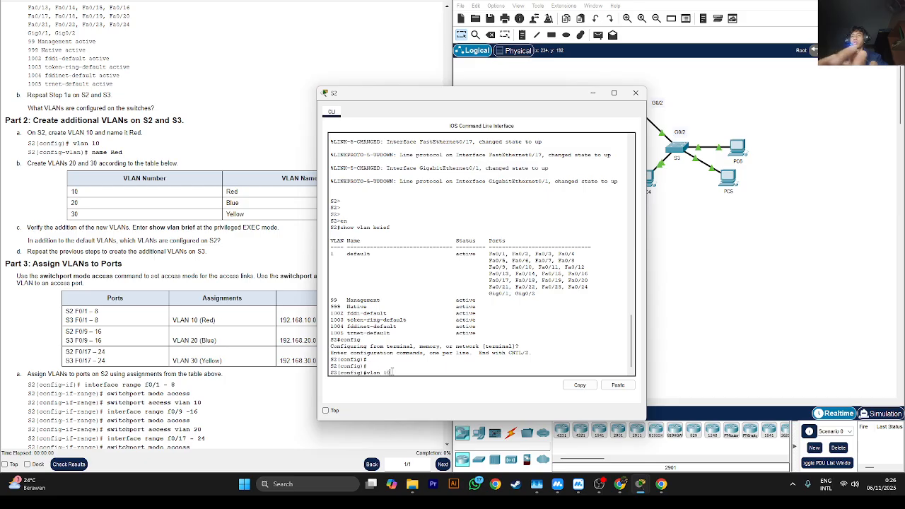
text(0)
key(Return)
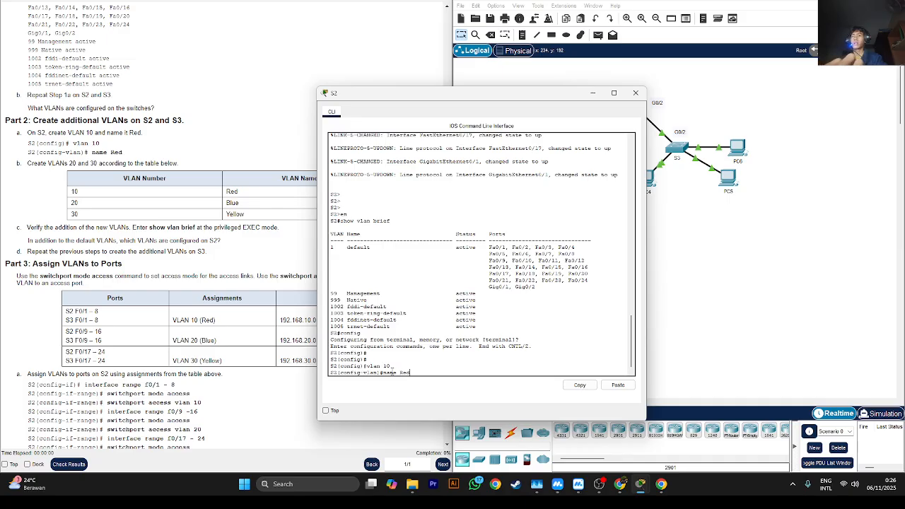
key(Return)
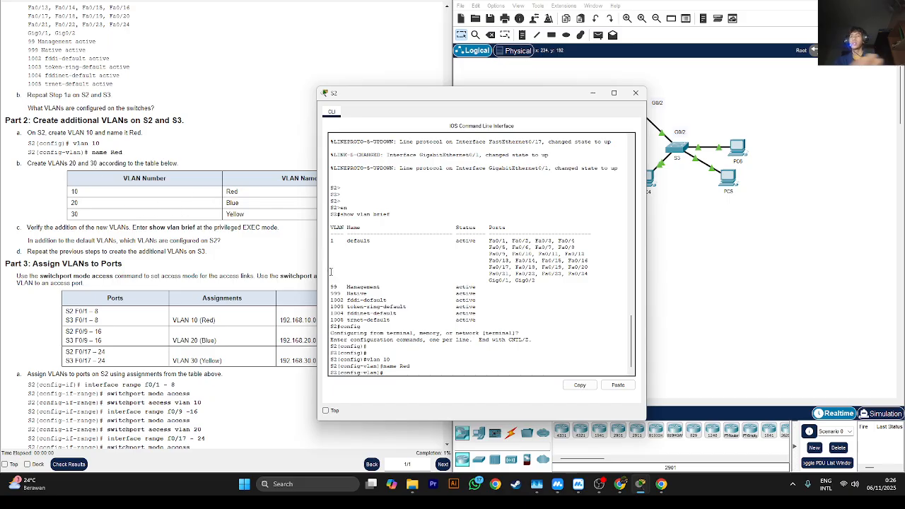
- Create VLAN 20 on S2 and name it Blue
text(lan 20)
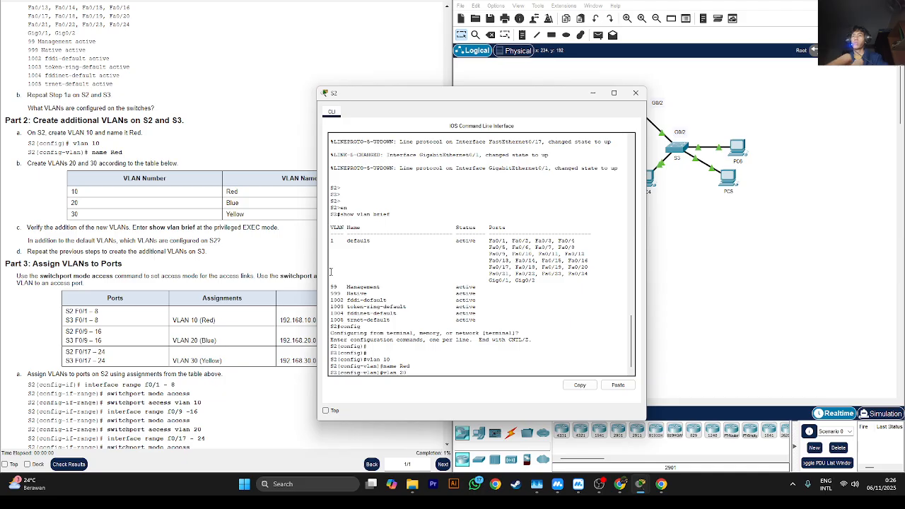
key(Return)
text(name )
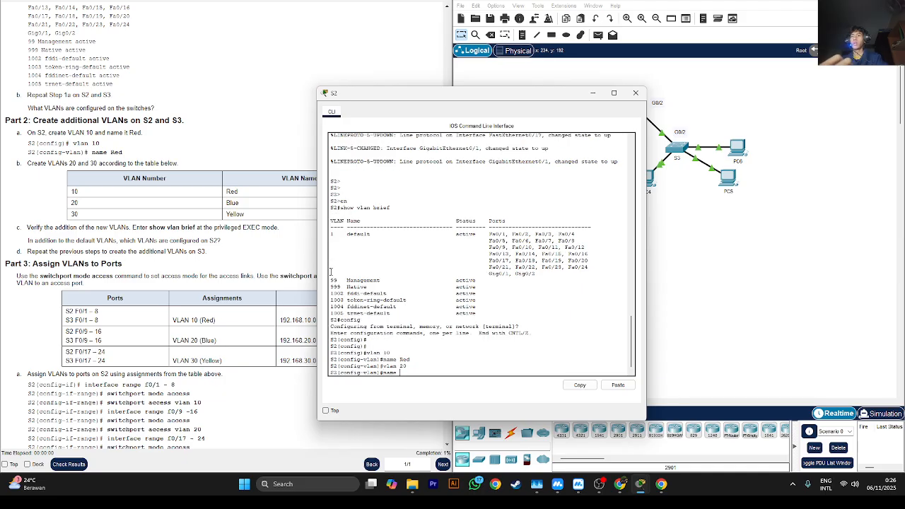
text(Blue)
key(Return)
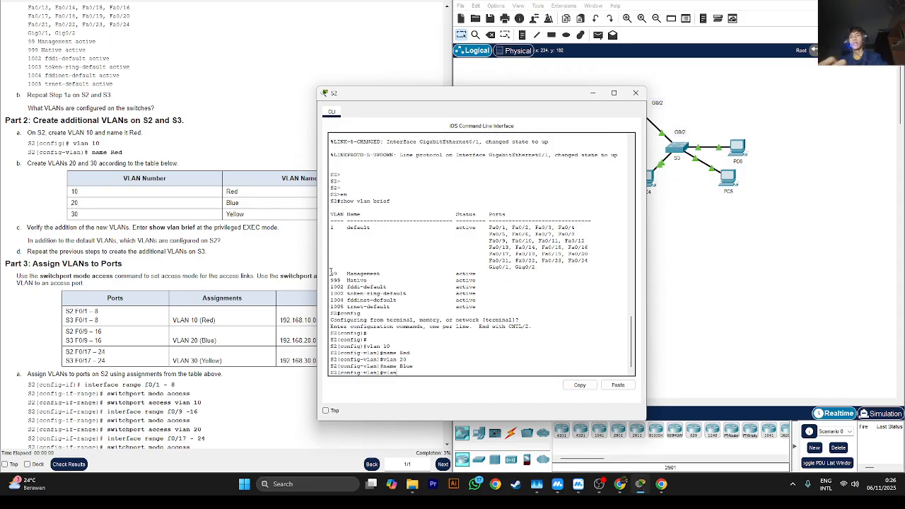
- Create VLAN 30 on S2 and name it Yellow
key(Return)
key(Return)
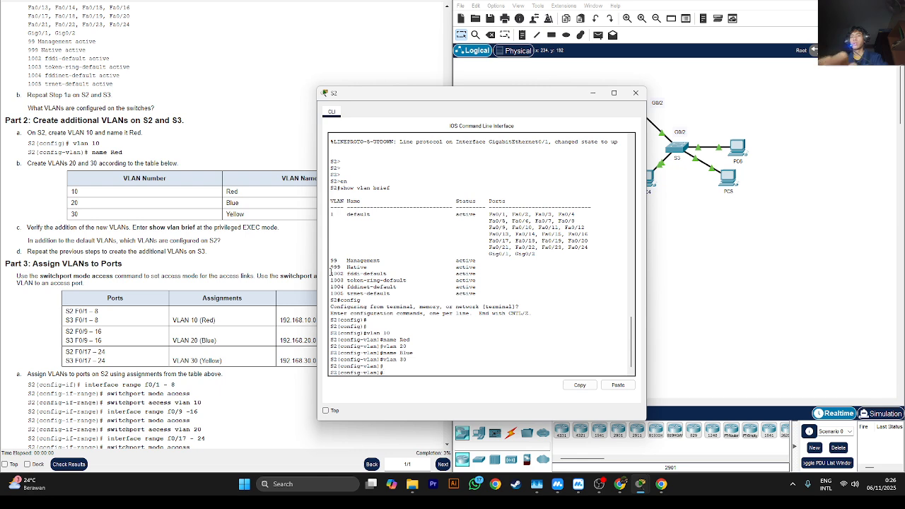
text(name Yellow)
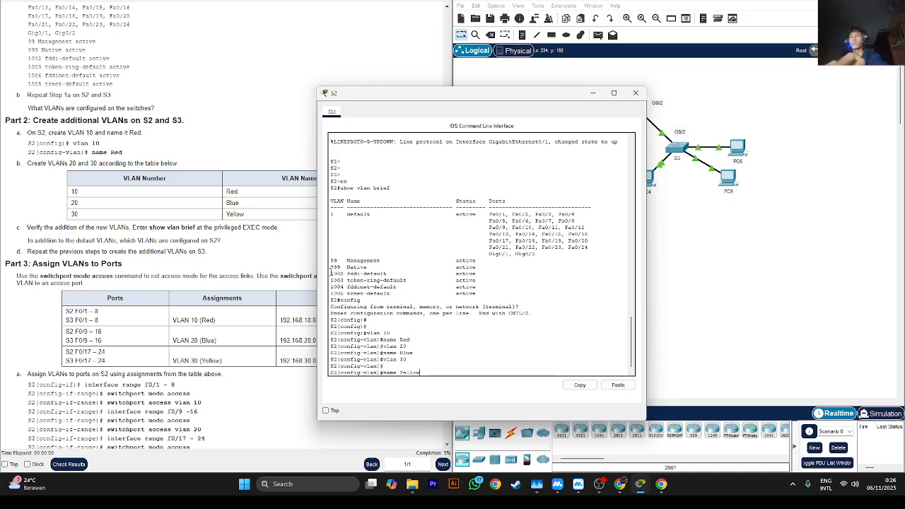
key(Return)
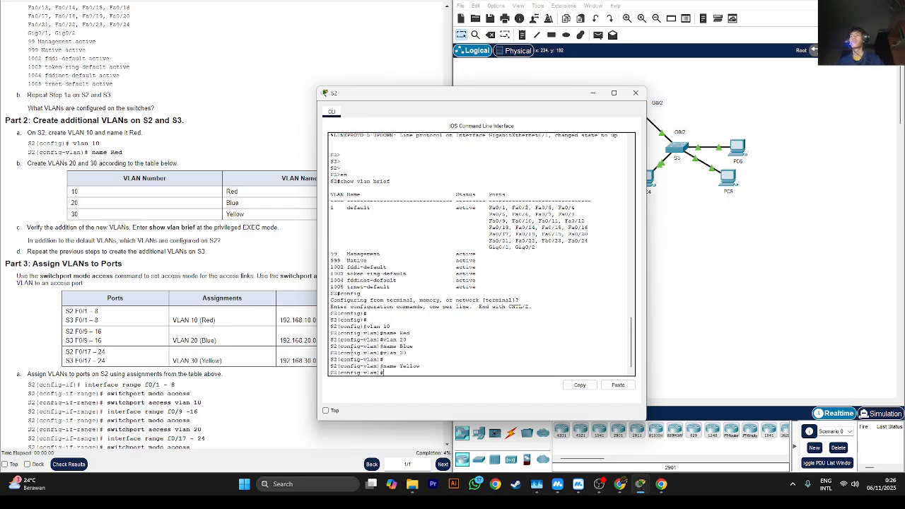
- Display the brief VLAN list on S2 to check VLANs 10, 20 and 30, and close its window
text(do show v)
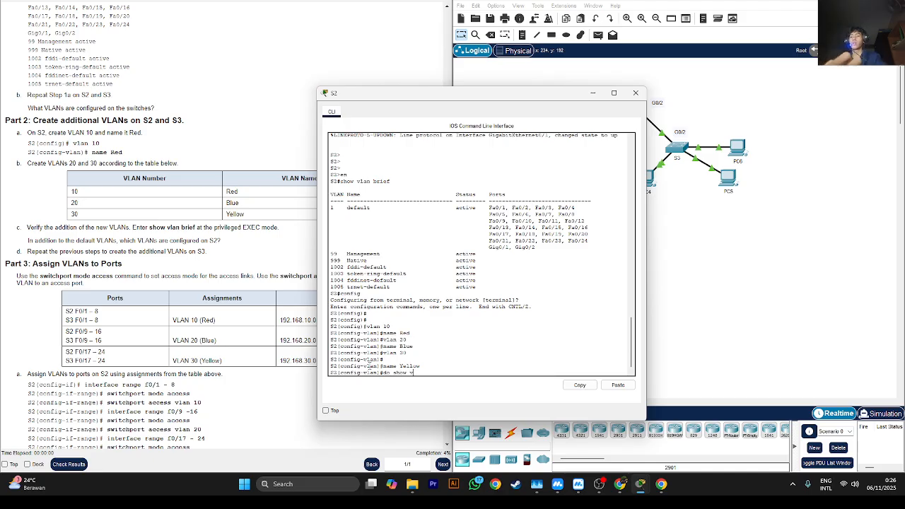
text(lan brief)
key(Return)
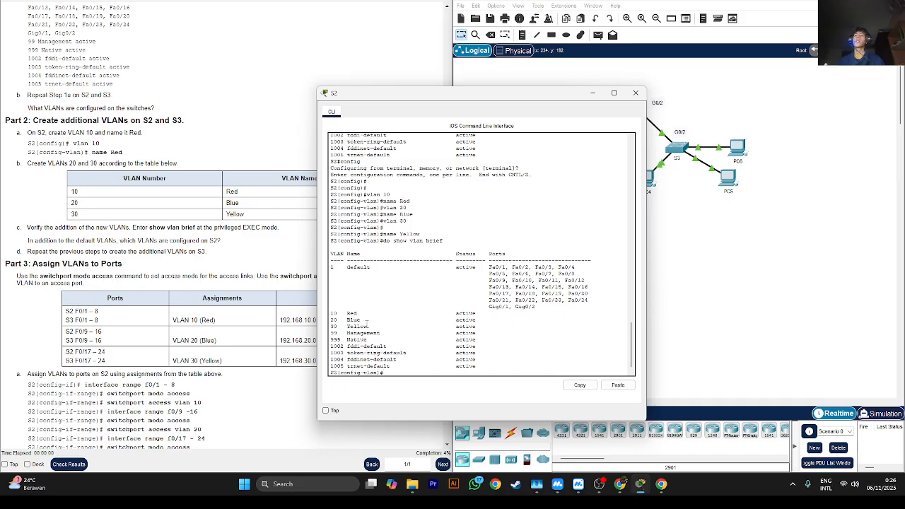
drag(367, 326, 332, 314)
click(333, 313)
click(635, 93)
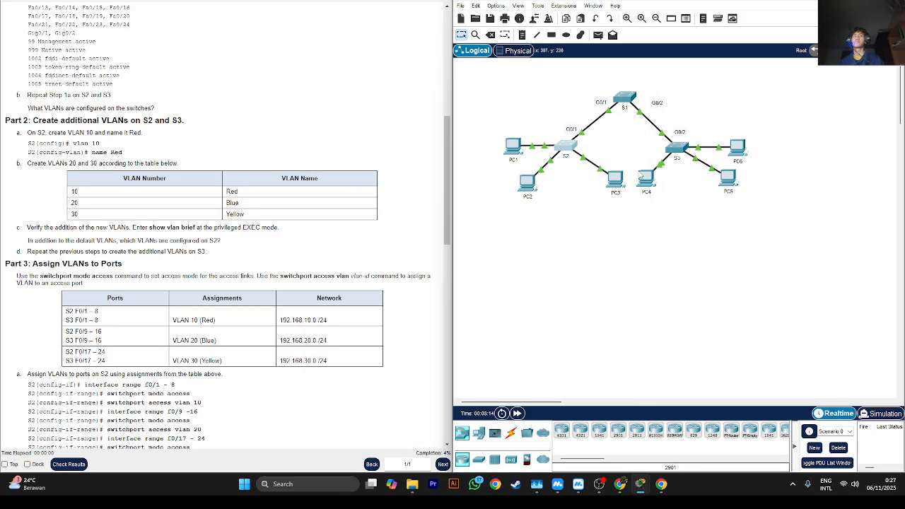
- Open S3's command line and enter global configuration mode from the terminal
click(675, 147)
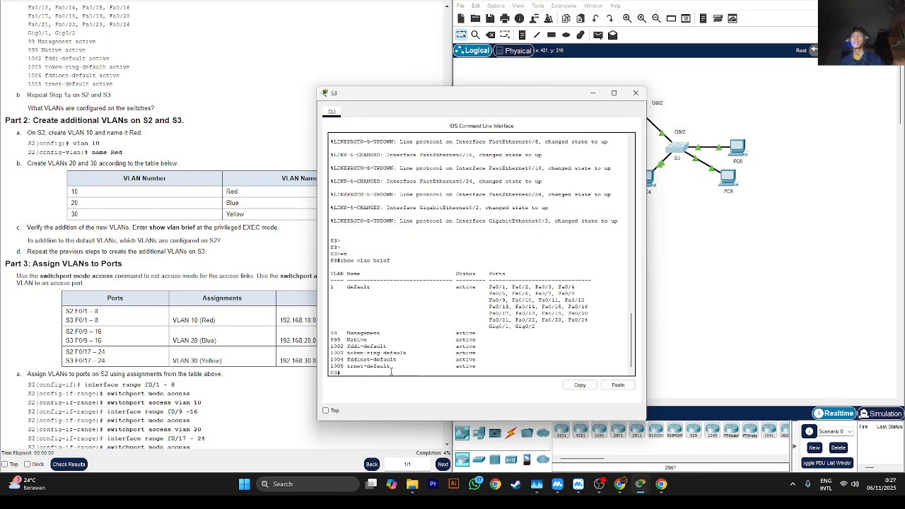
key(Return)
key(Return)
key(Return)
text(conf)
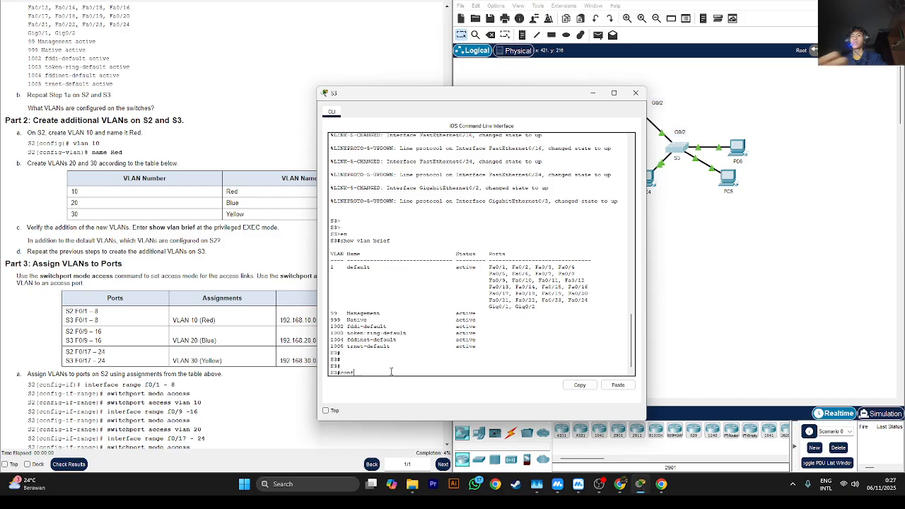
text(ig)
key(Return)
key(Return)
key(Return)
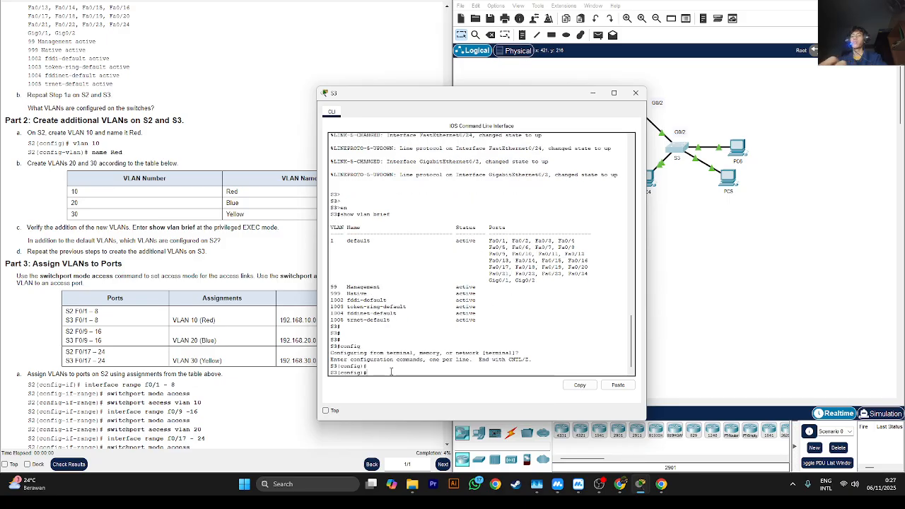
- Create VLAN 10 on S3 and name it Red
text(vlan 10)
key(Return)
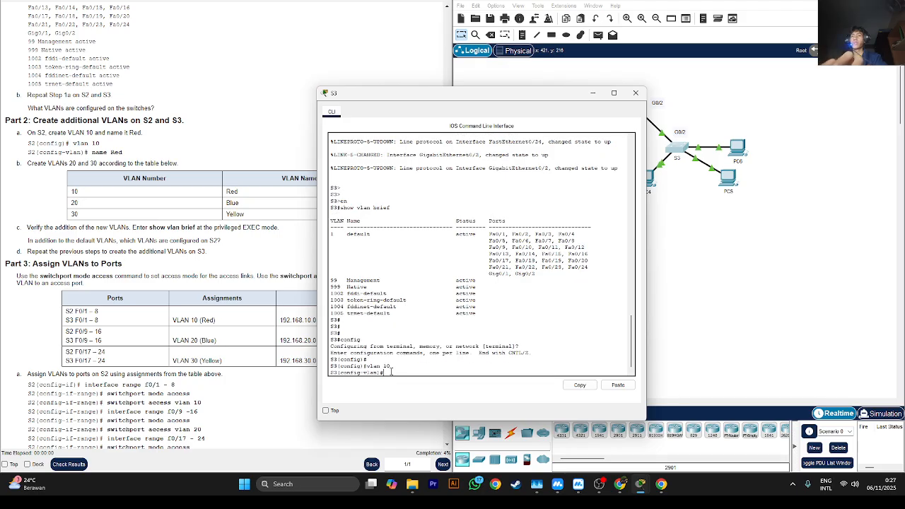
text(name Red)
key(Return)
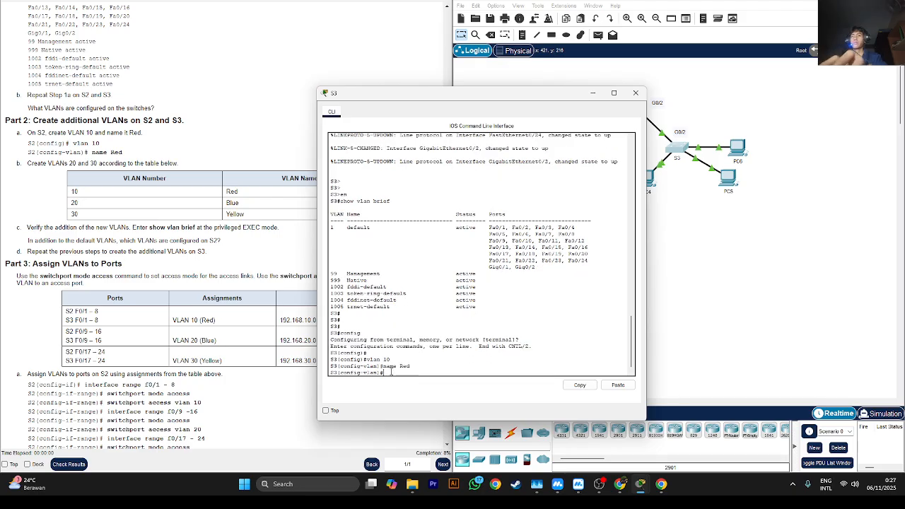
- Create VLAN 20 on S3 and name it Blue
text(vlan 20)
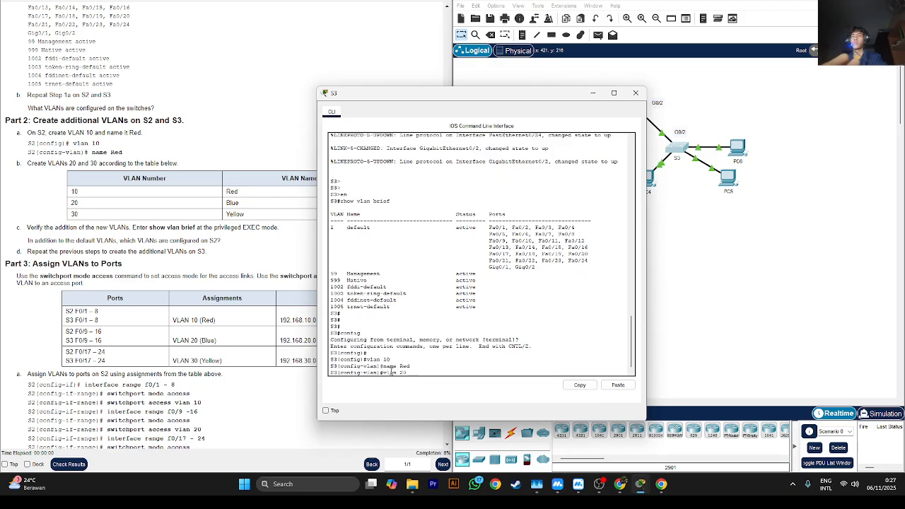
key(Return)
text(nfig-vlan)#n)
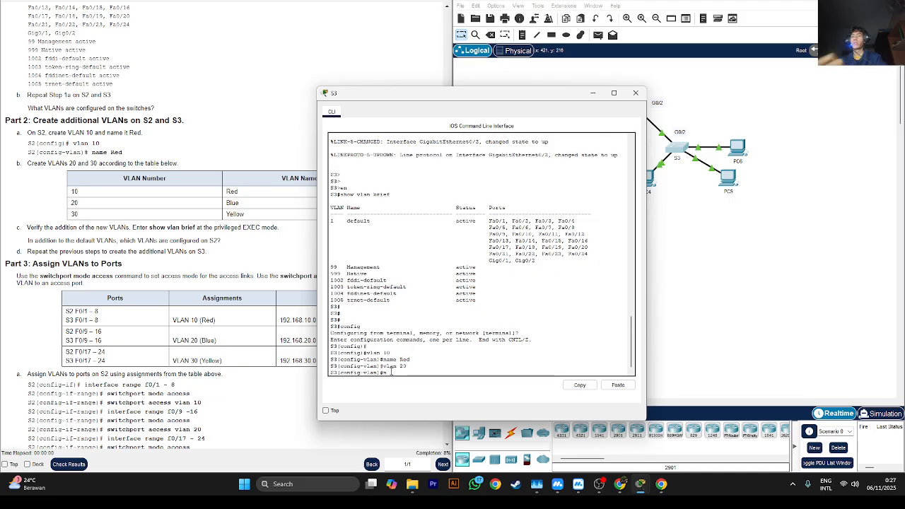
text(ame Blue)
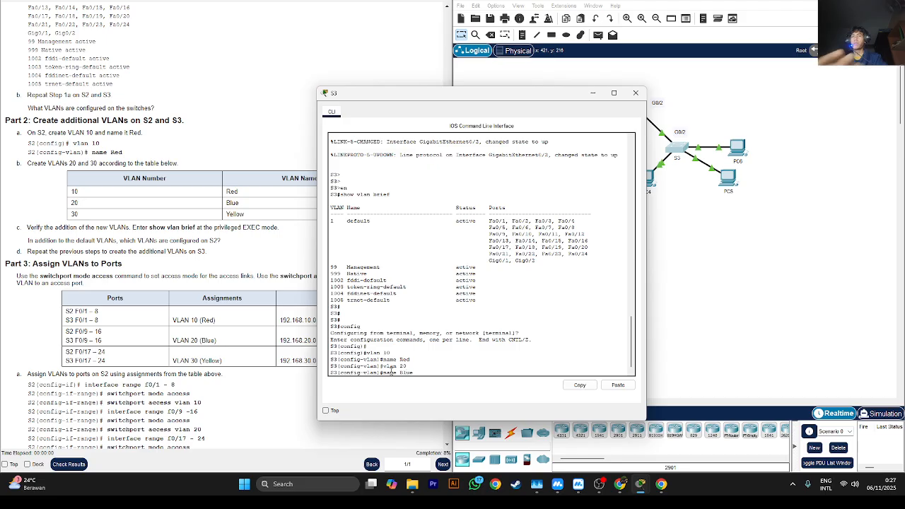
key(Return)
- Try to create VLAN 30 on S3 and name it Yellow in a single command
text(vlan 30)
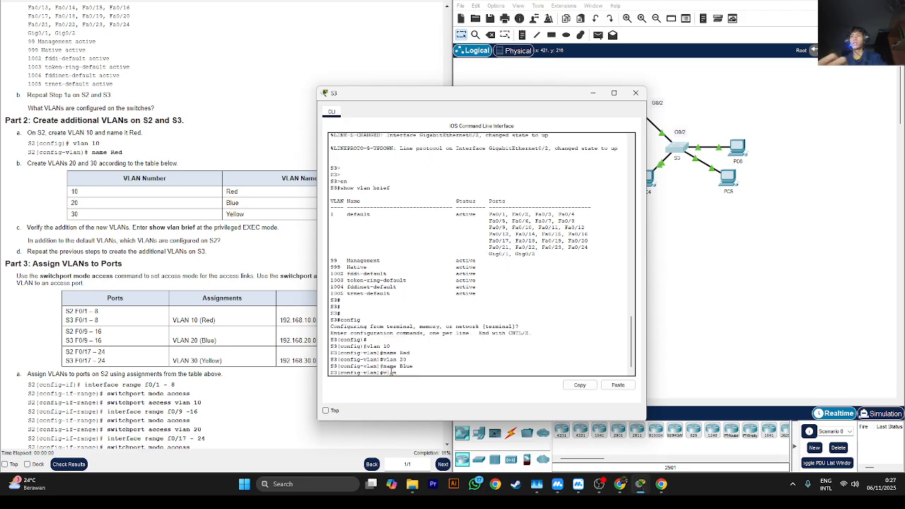
text( name Yello)
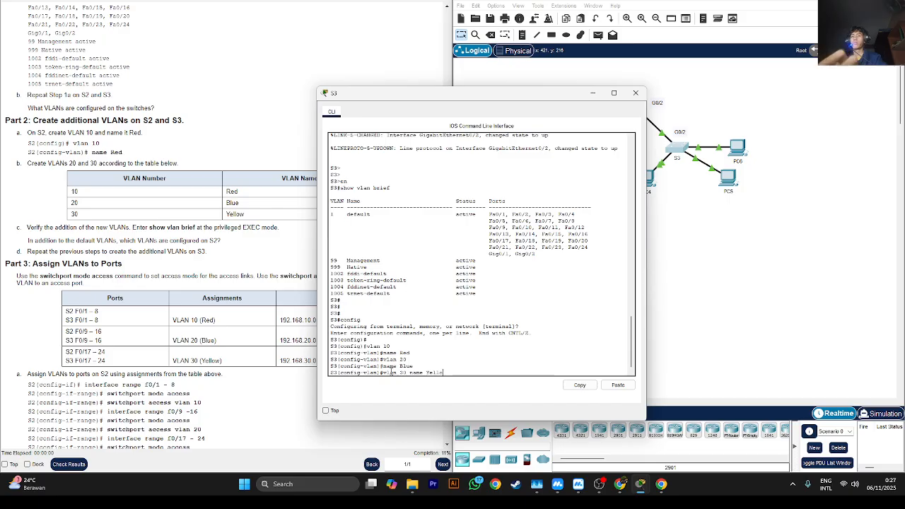
text(w)
key(Return)
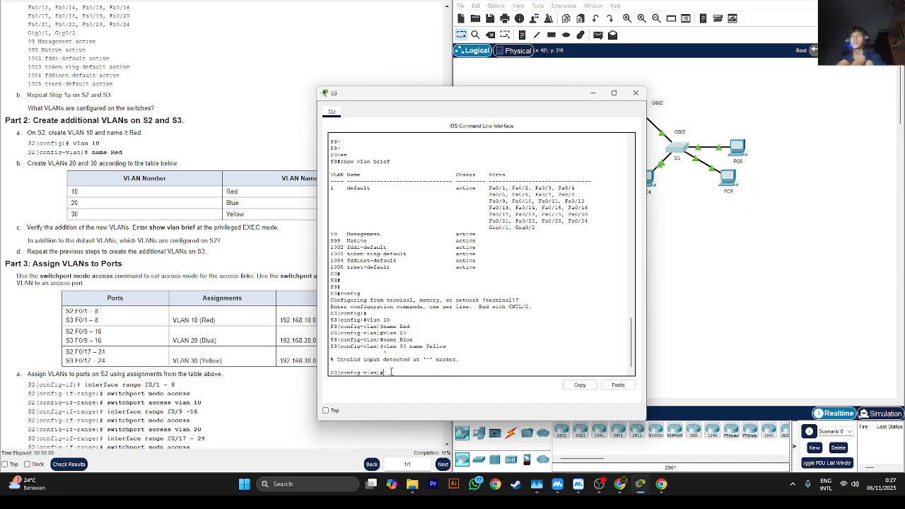
- Create VLAN 30 on S3 and name it Yellow using separate commands
key(Up)
key(BackSpace)
key(BackSpace)
key(BackSpace)
key(BackSpace)
key(BackSpace)
key(BackSpace)
key(BackSpace)
key(BackSpace)
key(BackSpace)
key(BackSpace)
key(BackSpace)
key(BackSpace)
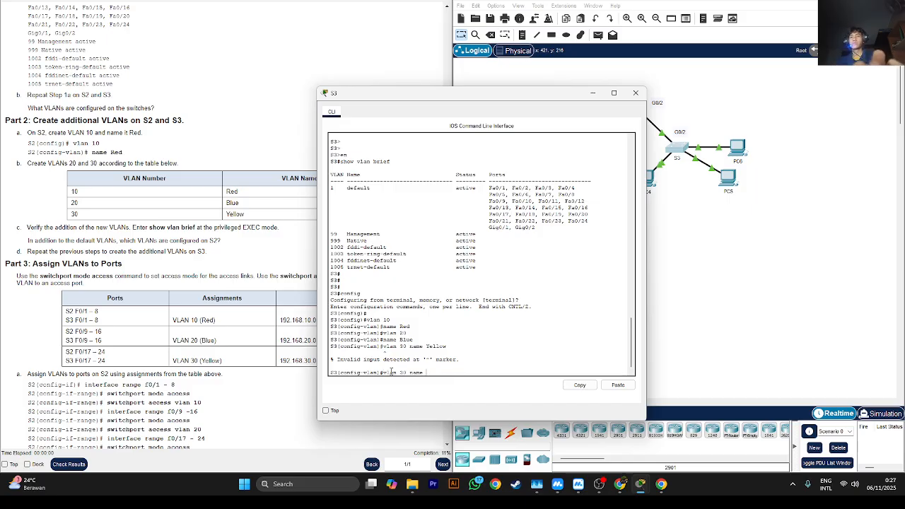
key(Return)
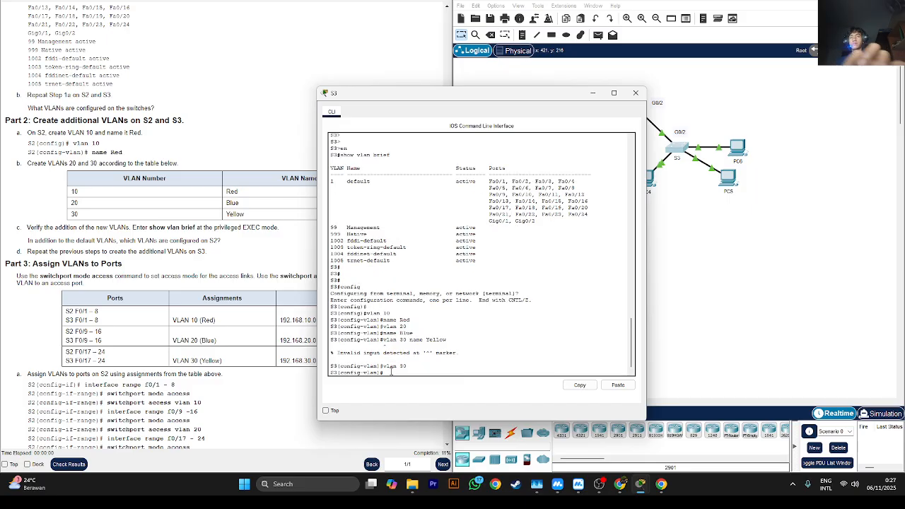
text(name)
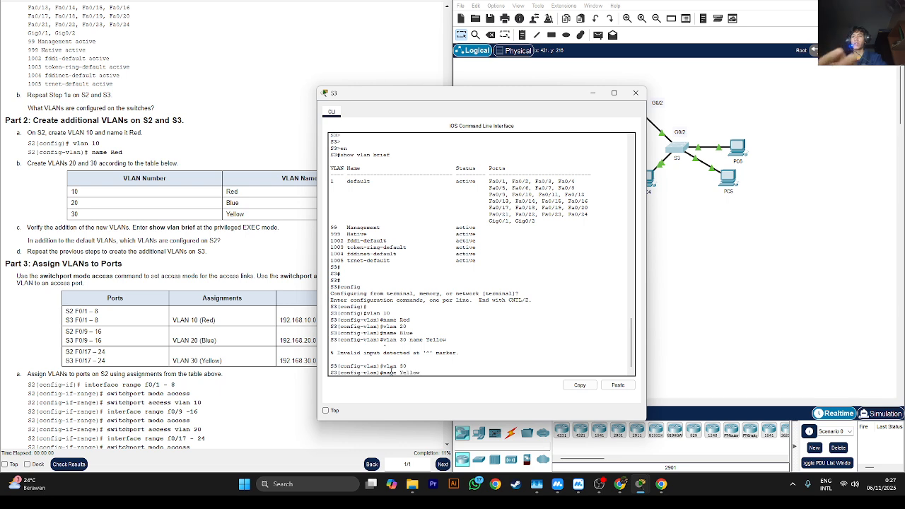
text( Yellow)
key(Return)
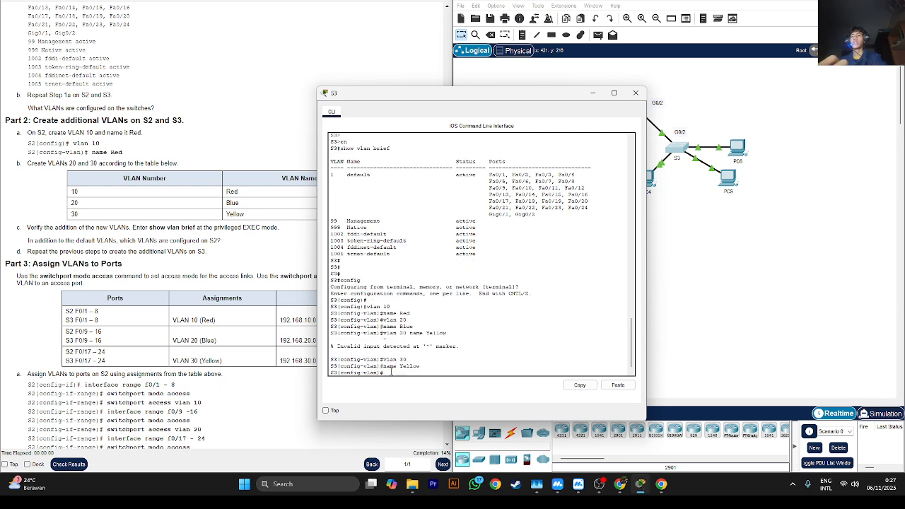
- Display the brief VLAN list on S3 from within configuration mode to check the new VLANs
text(sh)
key(BackSpace)
key(BackSpace)
key(BackSpace)
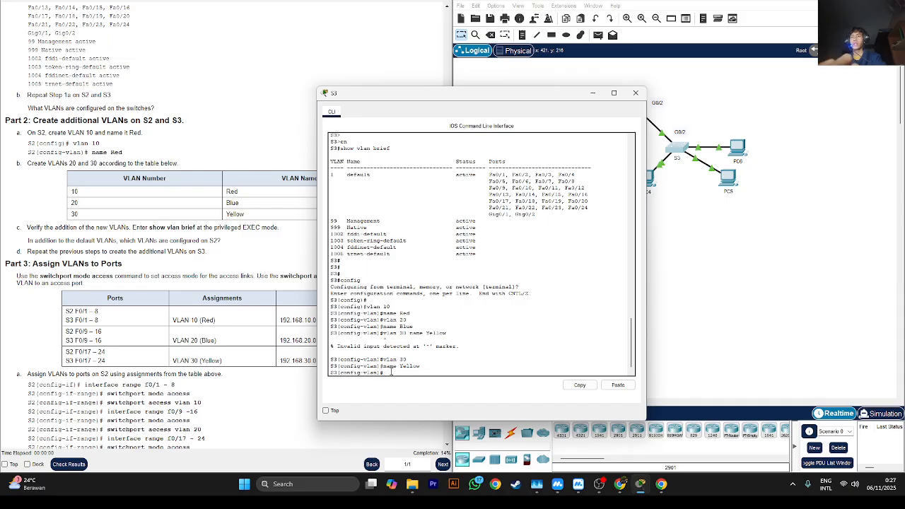
text(do show vlan)
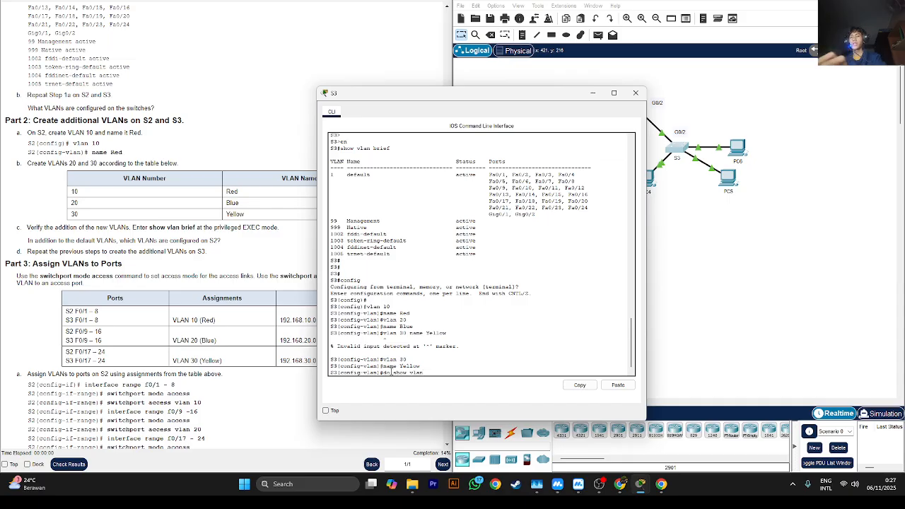
text( brief)
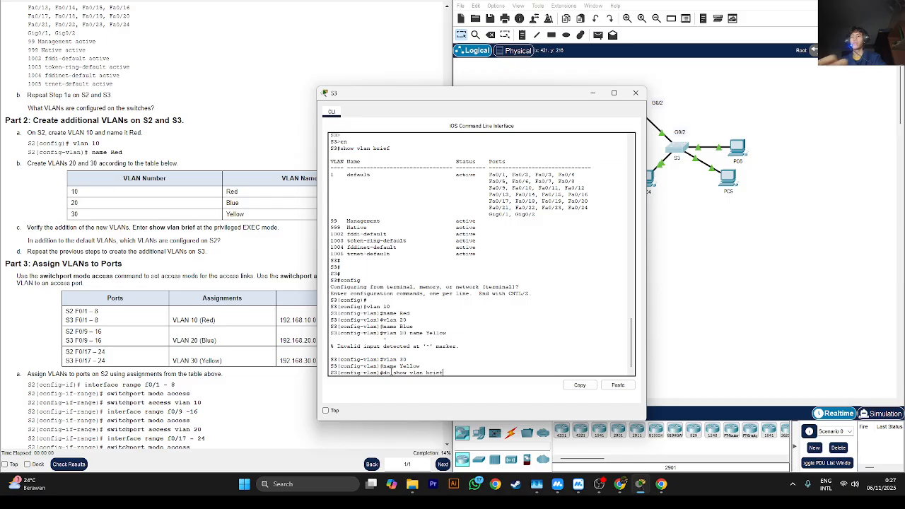
key(Return)
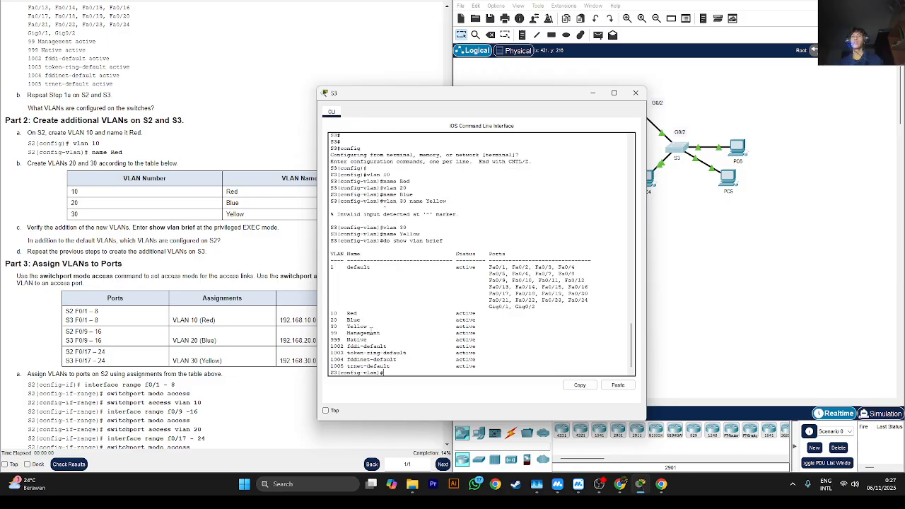
click(598, 484)
click(712, 248)
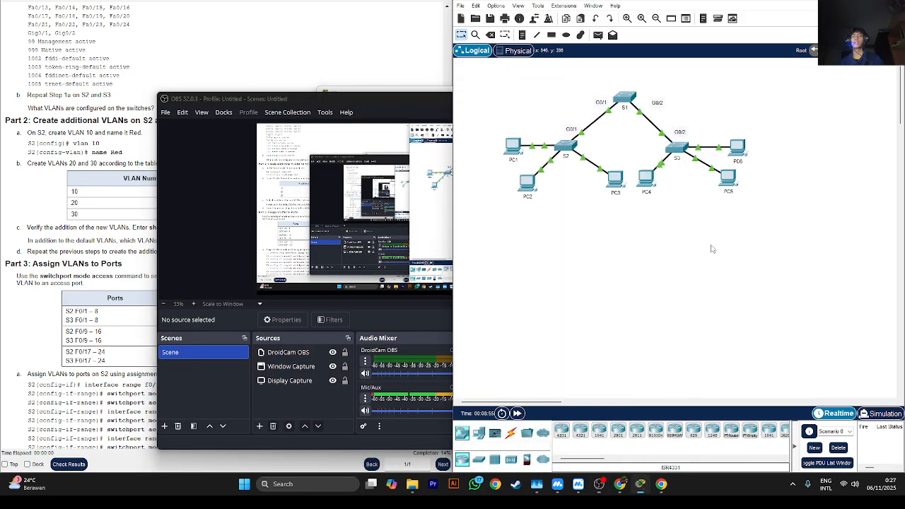
click(406, 95)
click(609, 100)
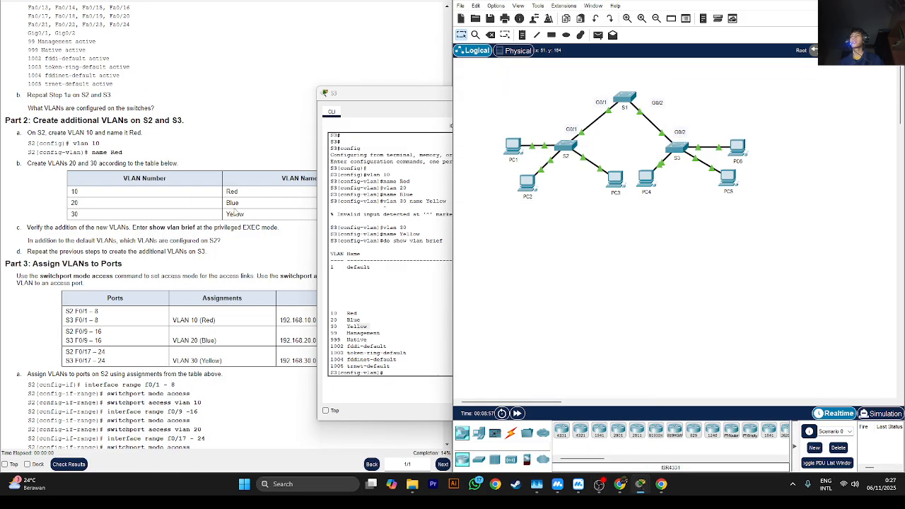
- Minimize S3's window and examine the Part 3 port assignment table and the switchport commands for S2
scroll(235, 211, down, 3)
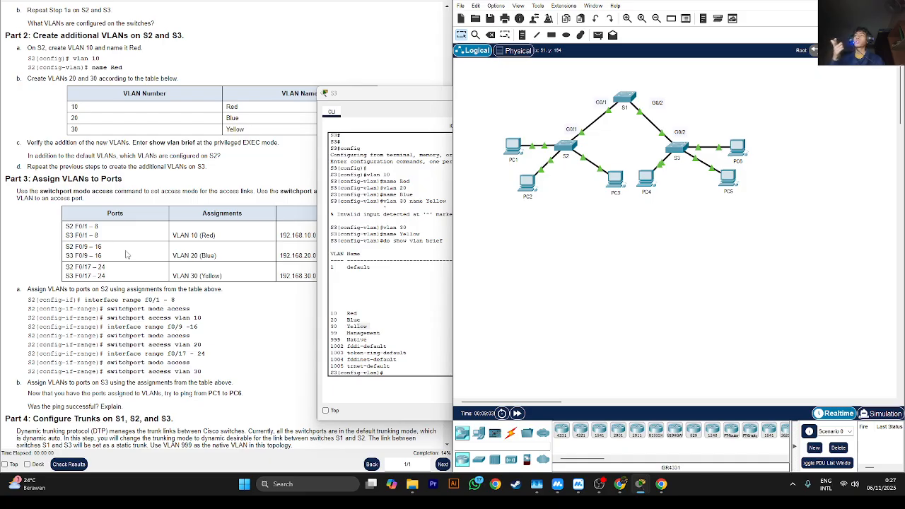
scroll(127, 253, down, 2)
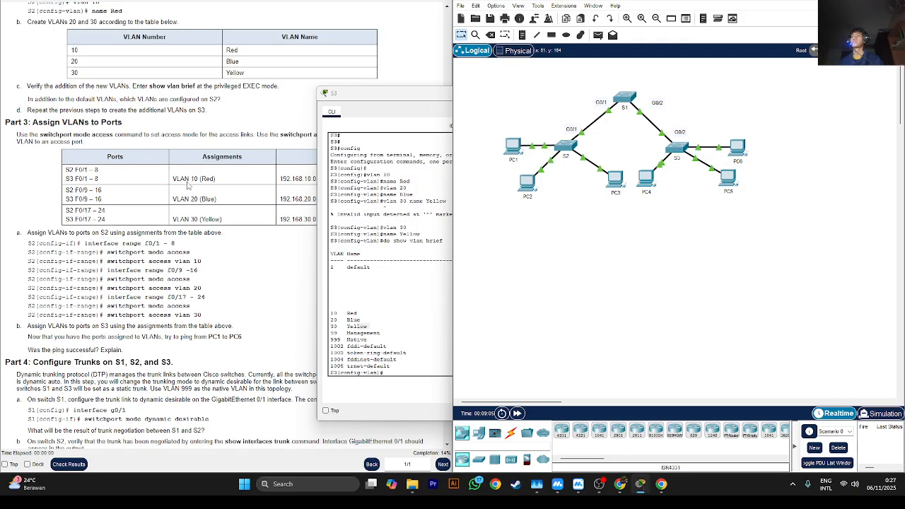
scroll(188, 184, down, 5)
scroll(196, 164, up, 3)
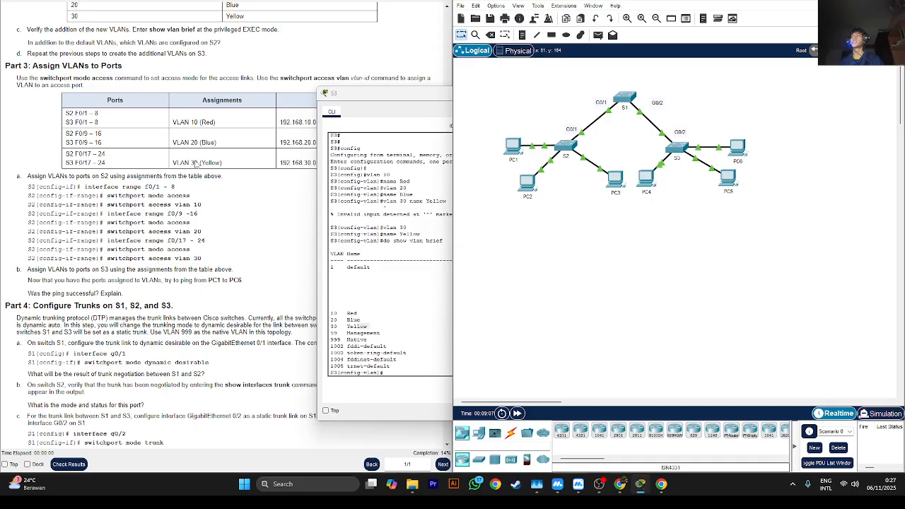
drag(379, 93, 227, 198)
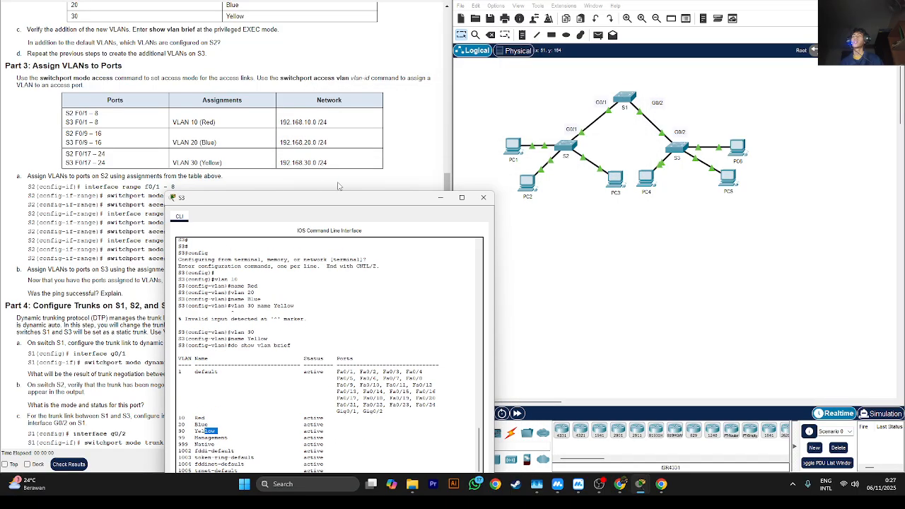
click(439, 198)
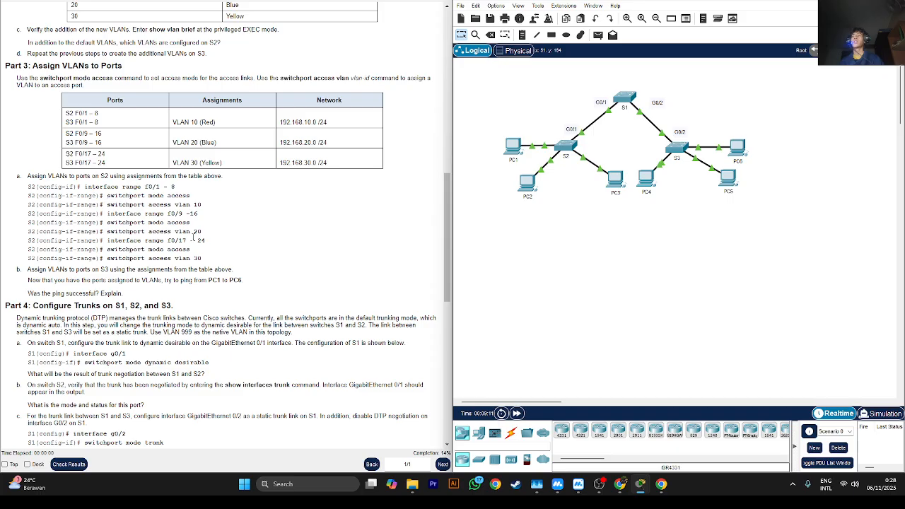
drag(202, 258, 148, 249)
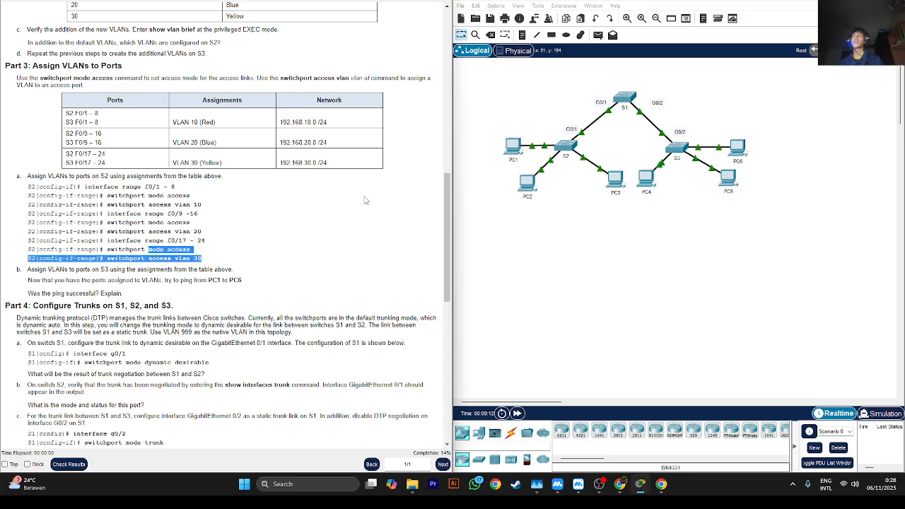
- Open S2's command line and enter interface configuration for the range f0/1-8
click(566, 146)
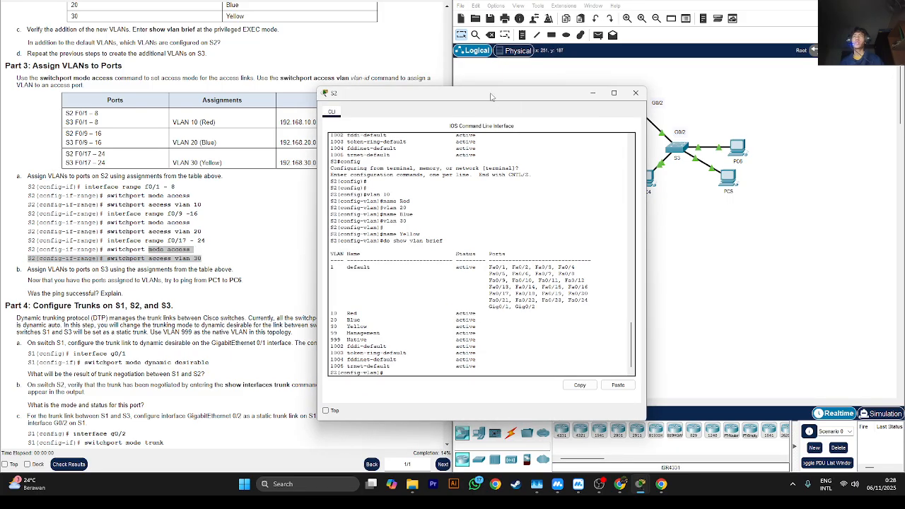
drag(491, 96, 553, 77)
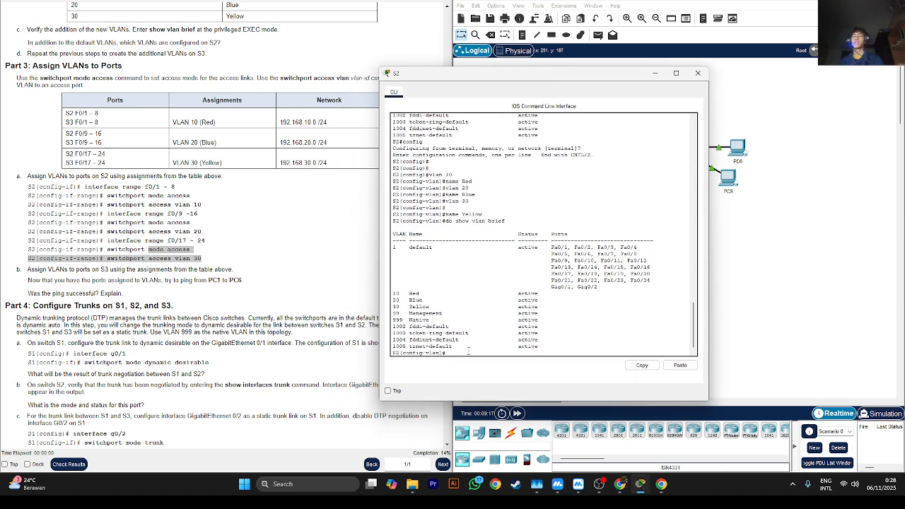
key(Return)
key(Return)
key(Return)
text(swit)
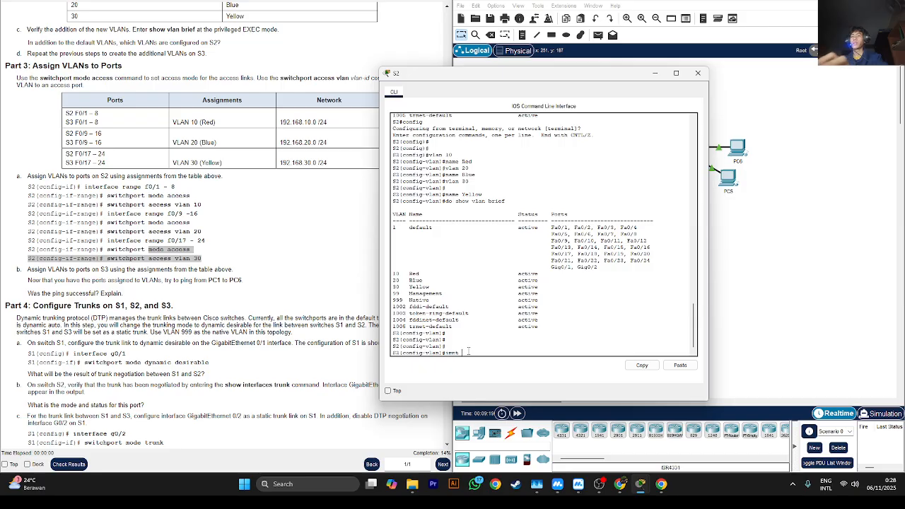
key(BackSpace)
key(BackSpace)
key(BackSpace)
key(BackSpace)
text(int ran)
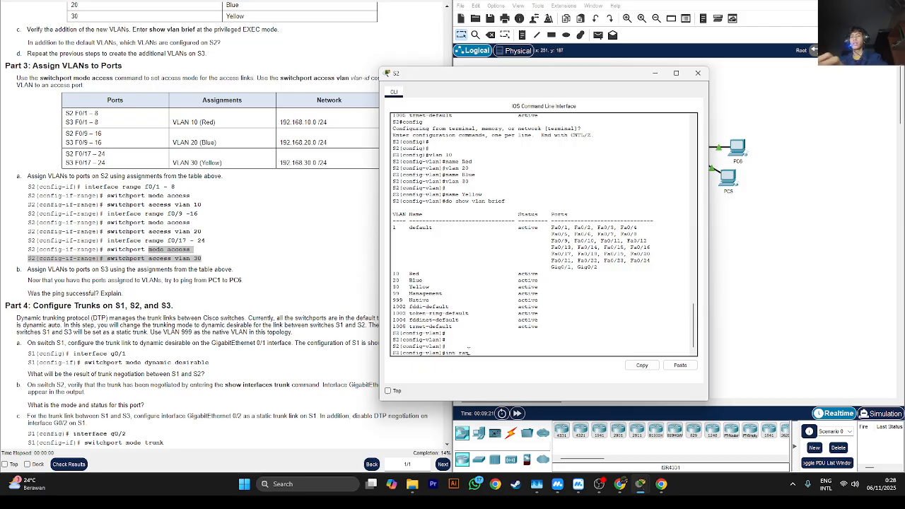
text(ge)
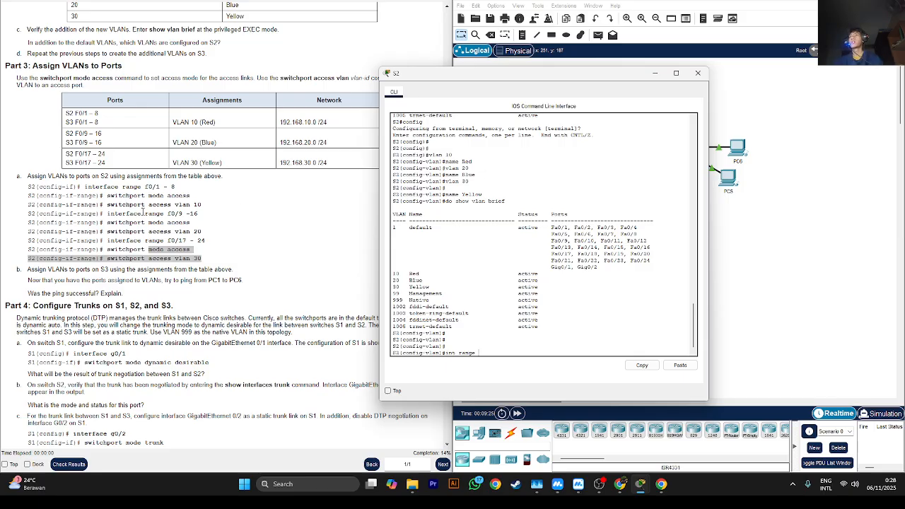
click(144, 211)
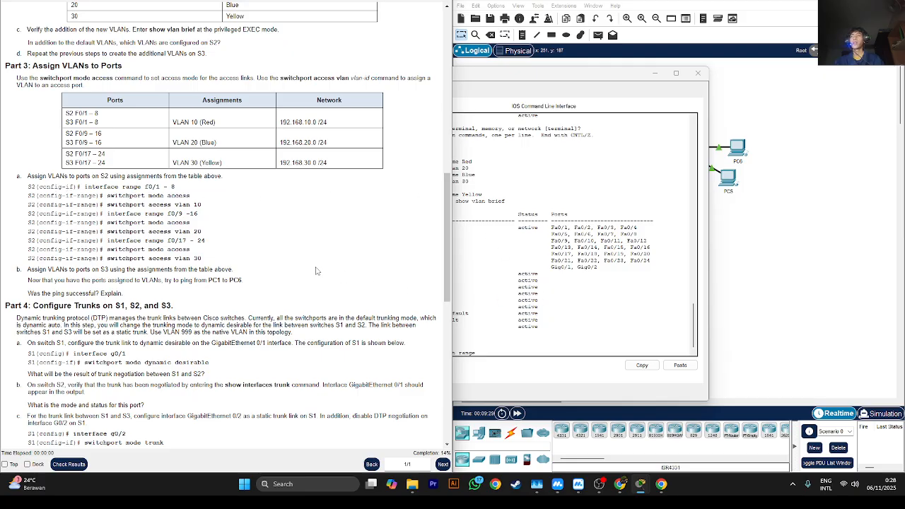
click(519, 353)
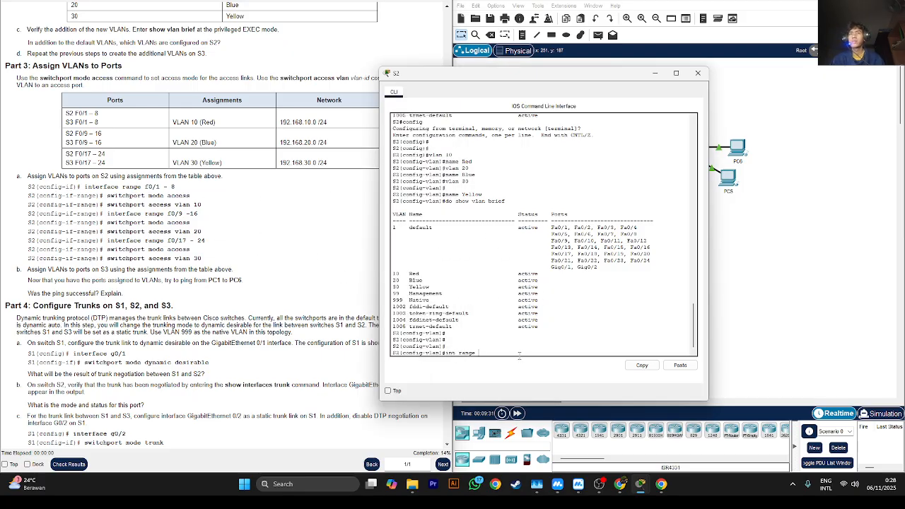
text(f0/1-)
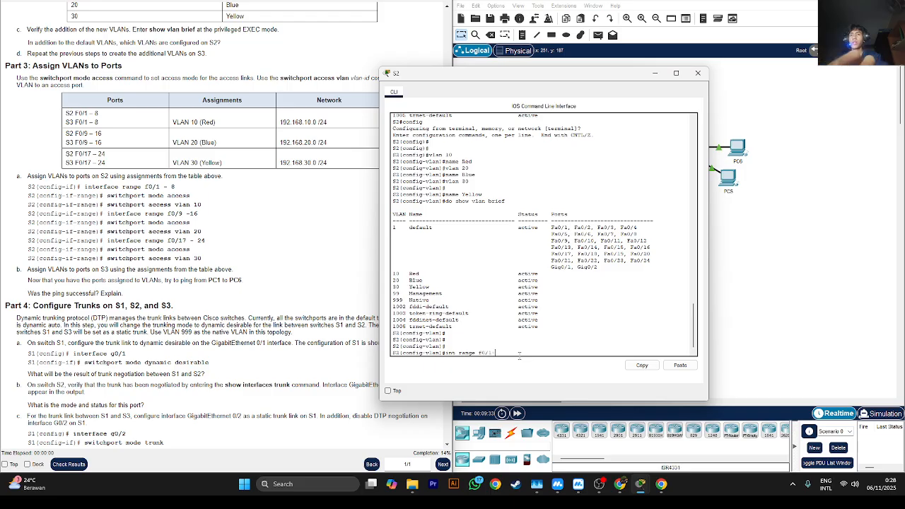
text(8)
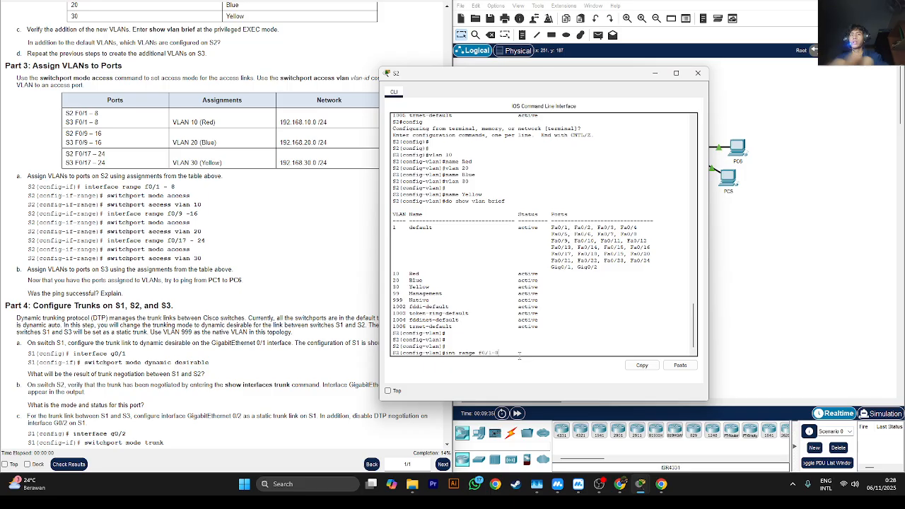
key(Return)
- Set the S2 ports f0/1-8 to access mode with the switchport mode command
text(s)
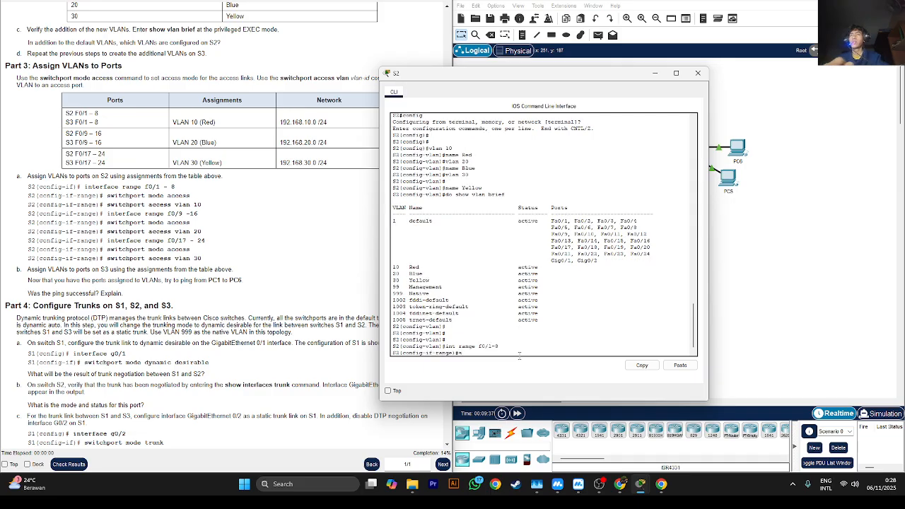
text(w)
key(Tab)
text(m)
key(Tab)
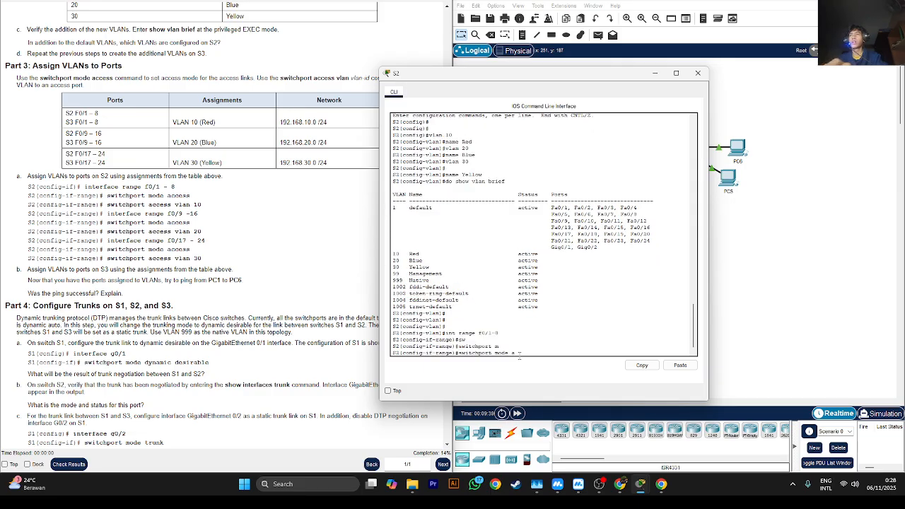
text(ac)
key(Tab)
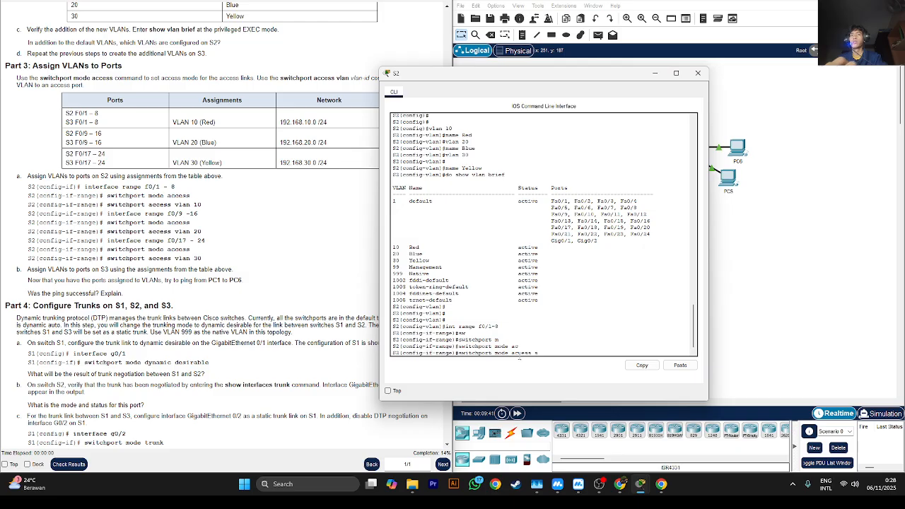
key(Return)
- Assign the S2 ports f0/1-8 to access VLAN 10
text(sw)
key(Tab)
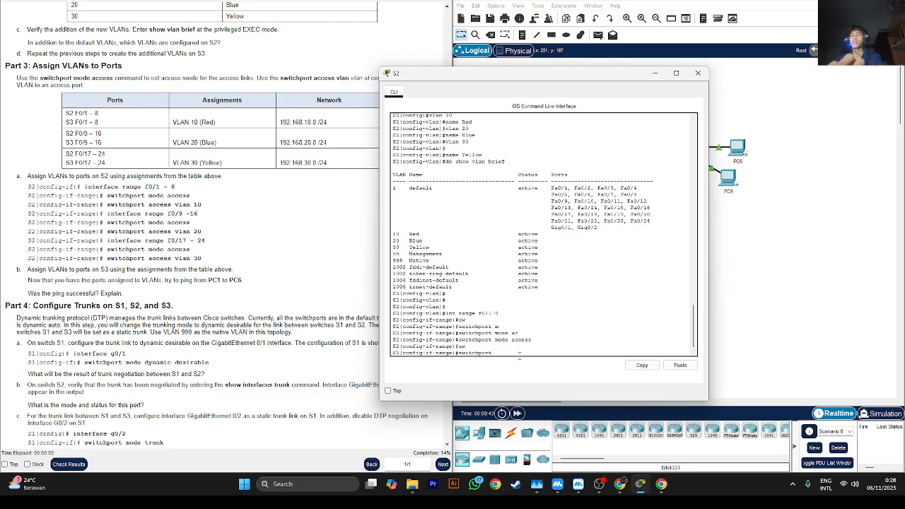
text(a)
key(Tab)
text(vlan )
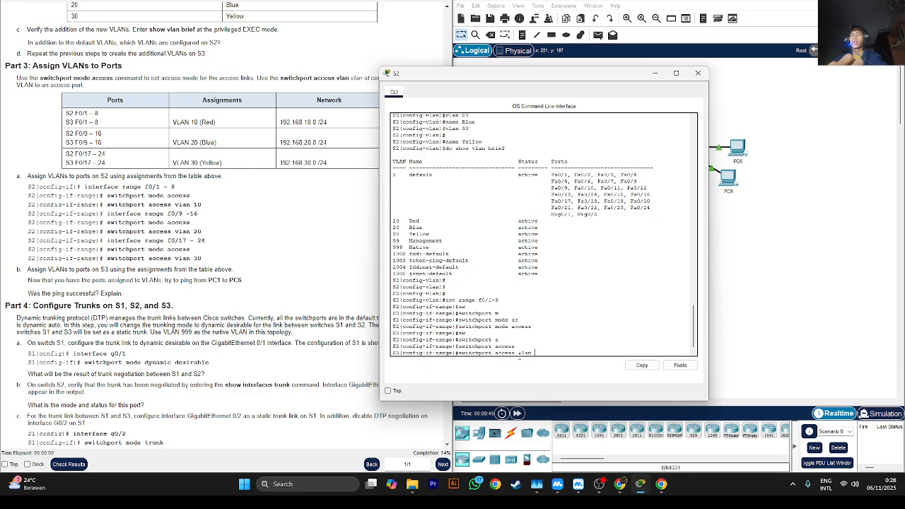
text(10)
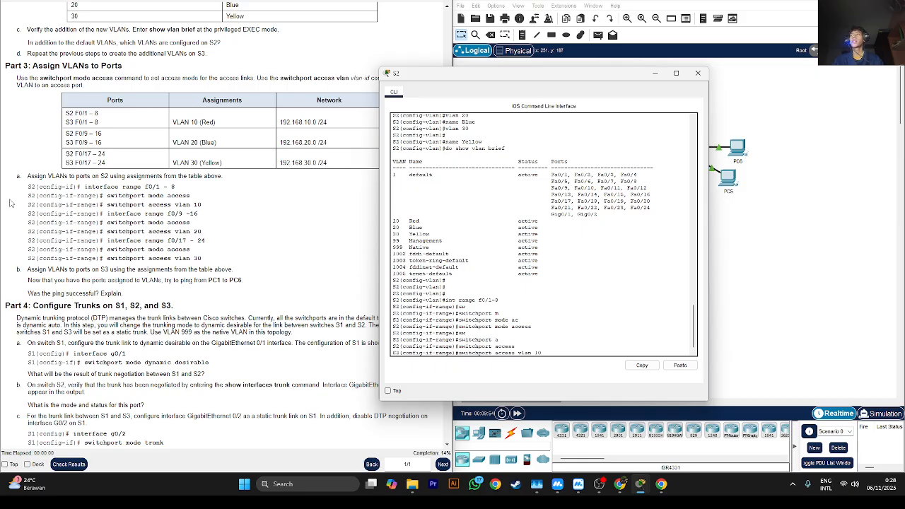
key(Return)
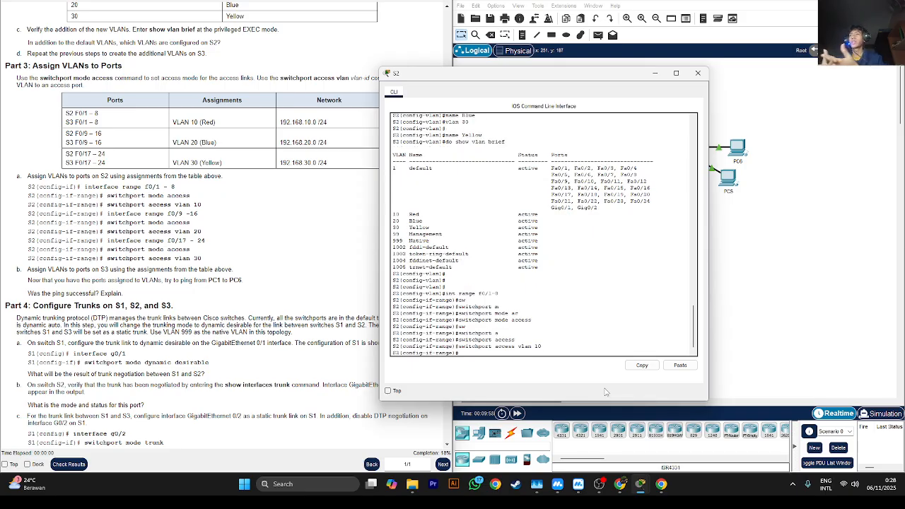
- Switch S2's interface configuration to the range f0/9-16
text(int)
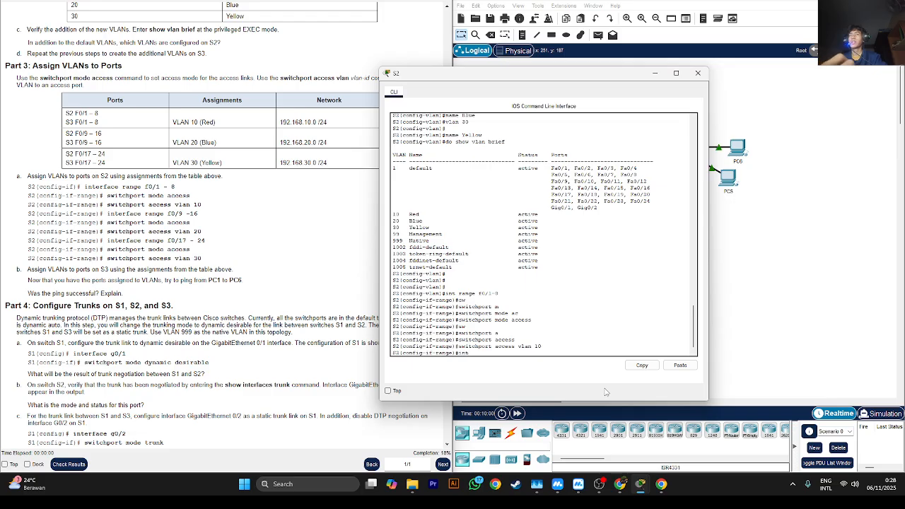
text( r)
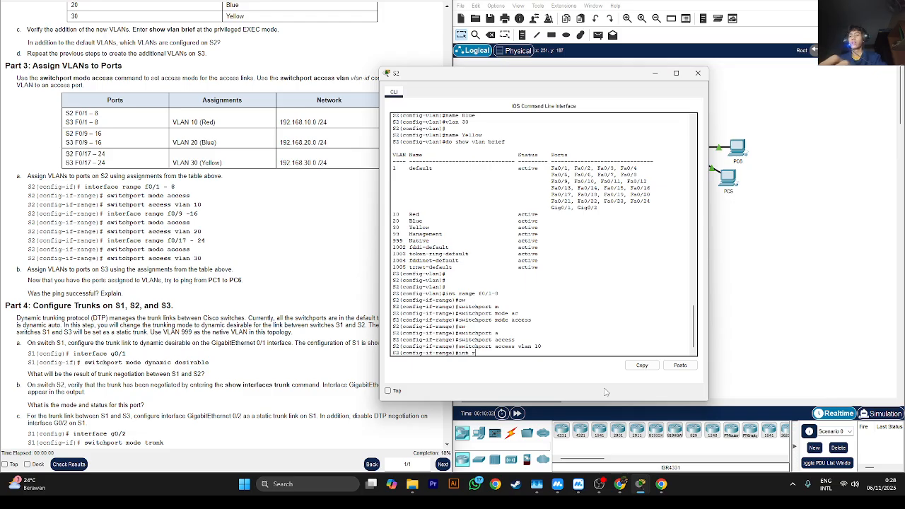
text(ange f)
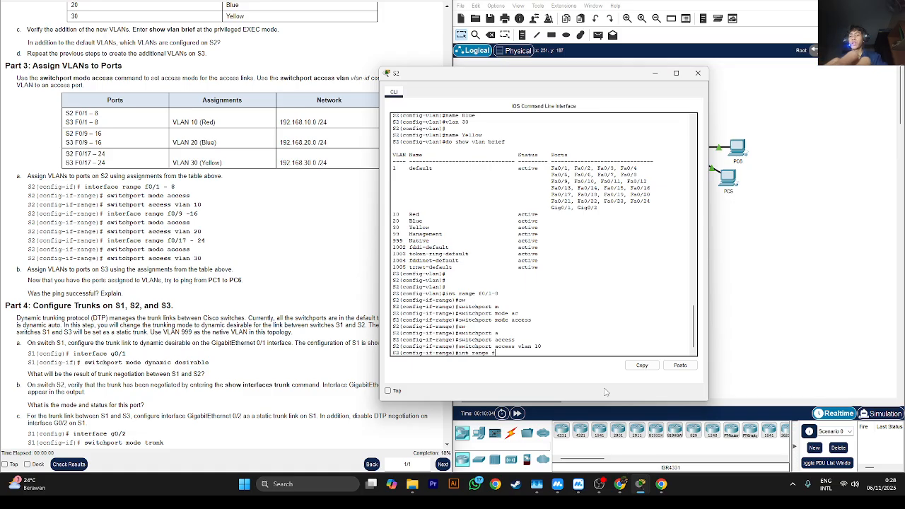
text(0/9)
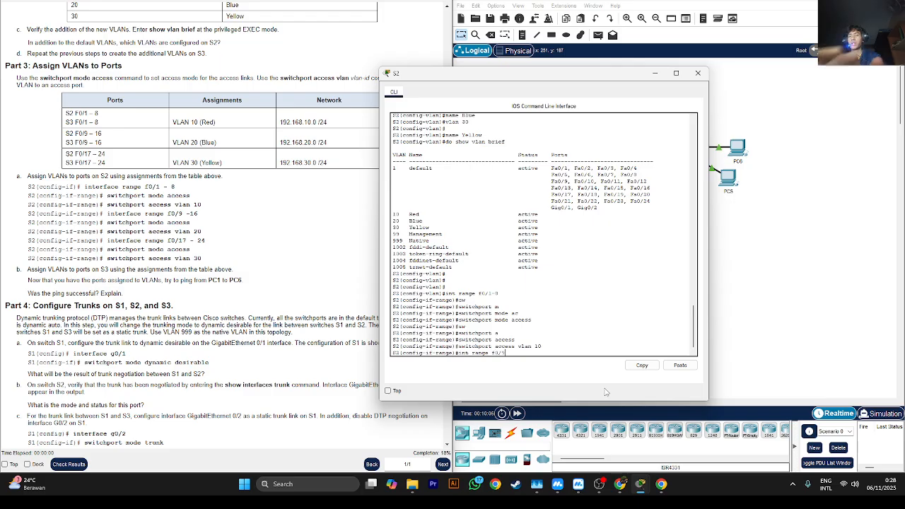
text(-)
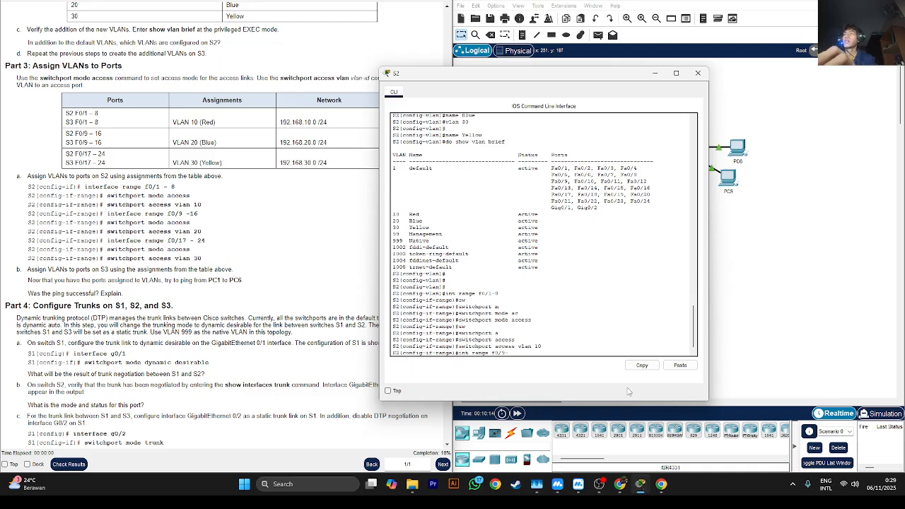
text(16)
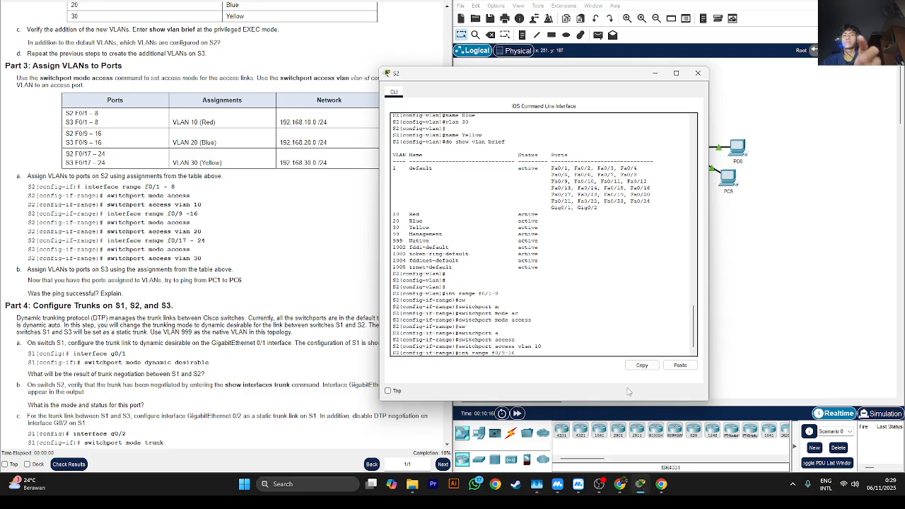
key(Return)
- Set the S2 ports f0/9-16 to access mode with the switchport mode command
text(sw)
key(Tab)
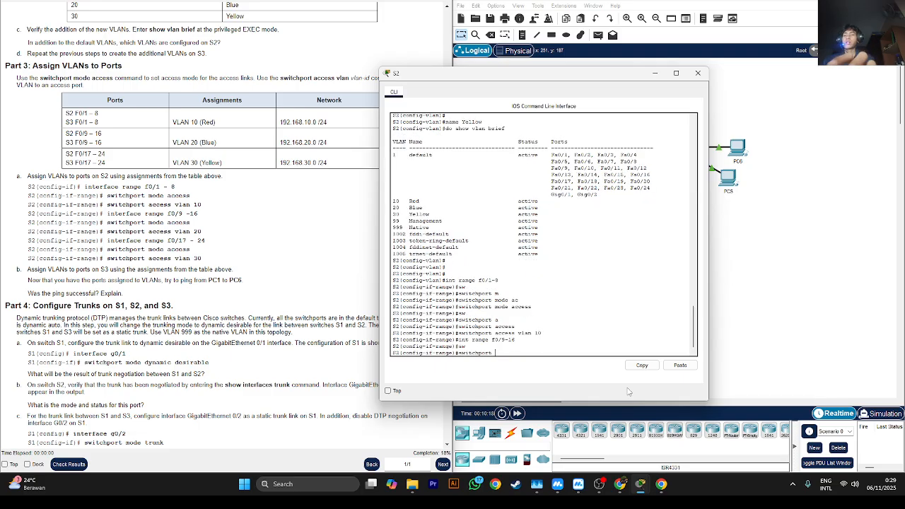
text(m)
key(Tab)
text(a)
key(Tab)
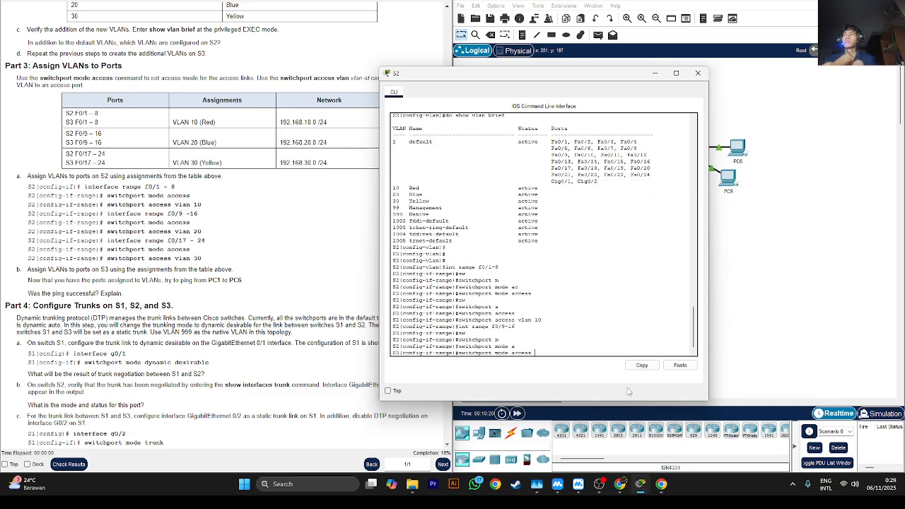
key(Return)
- Assign the S2 ports f0/9-16 to access VLAN 20
text(s)
key(Tab)
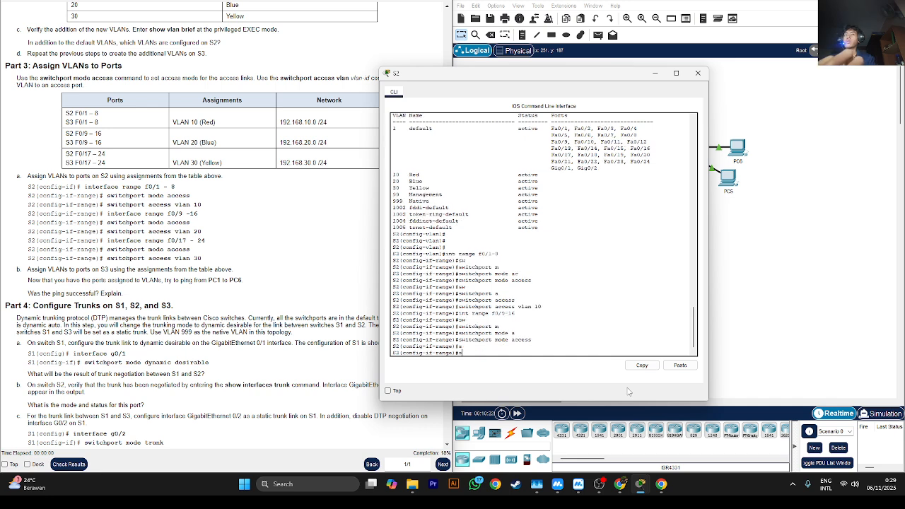
key(Tab)
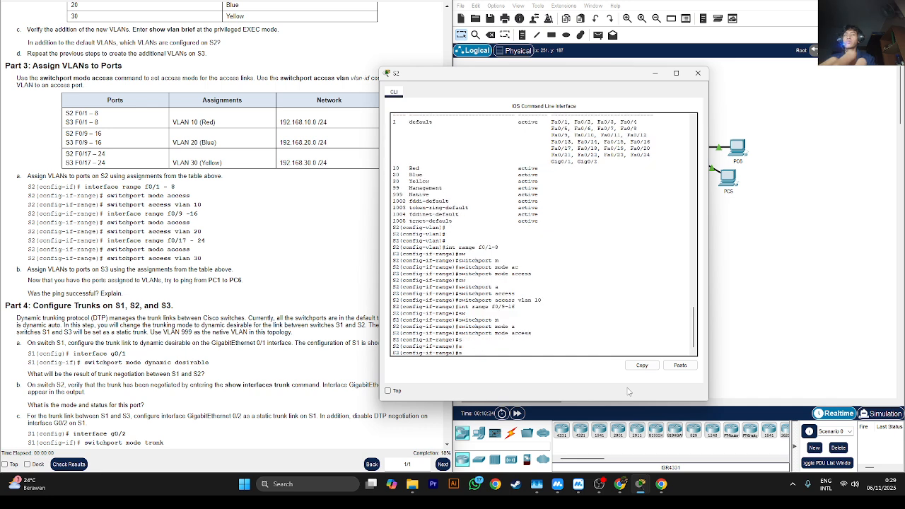
text(w)
key(Tab)
text(a)
key(Tab)
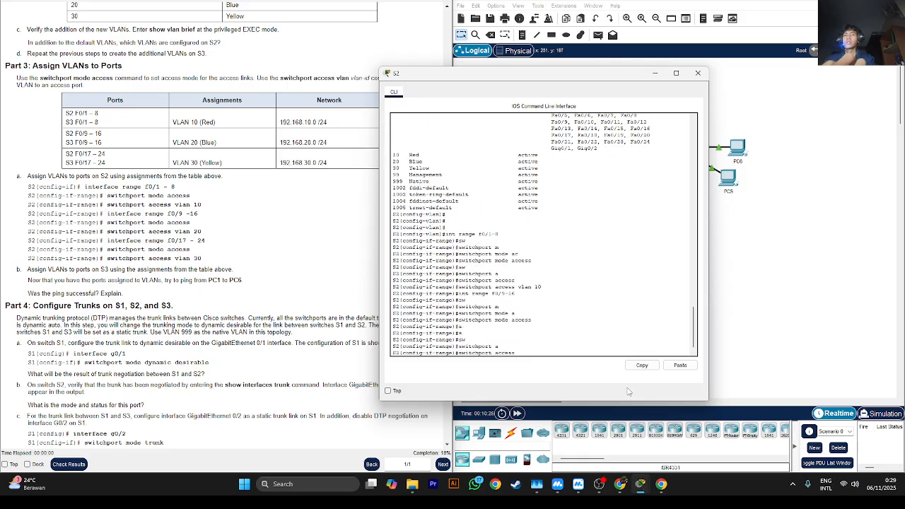
text(v)
key(Tab)
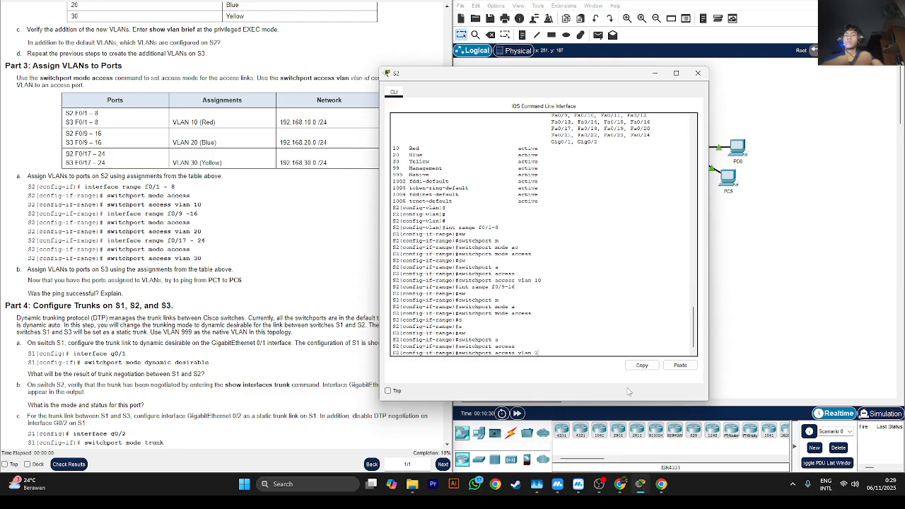
text(20)
key(Return)
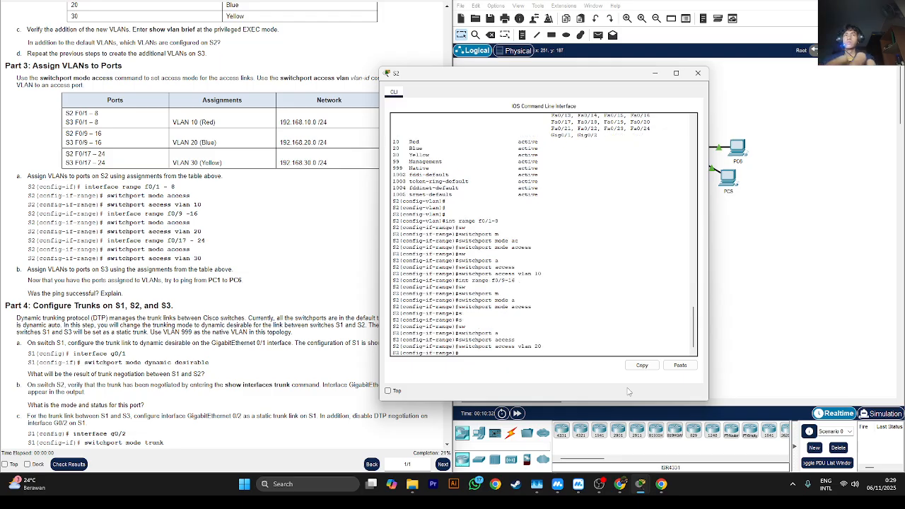
- Enter interface configuration for the range f0/17-24 on S2 and set those ports to access mode
key(Up)
key(Up)
key(Up)
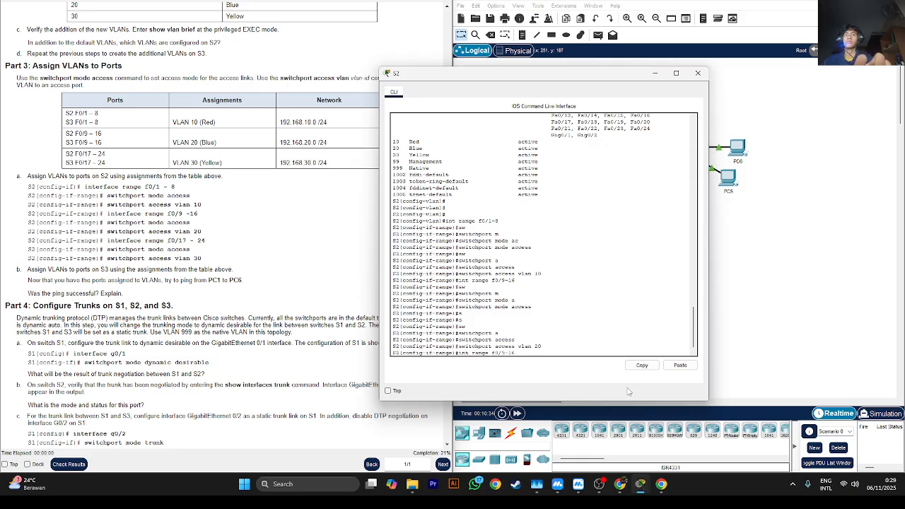
key(BackSpace)
key(BackSpace)
key(BackSpace)
key(BackSpace)
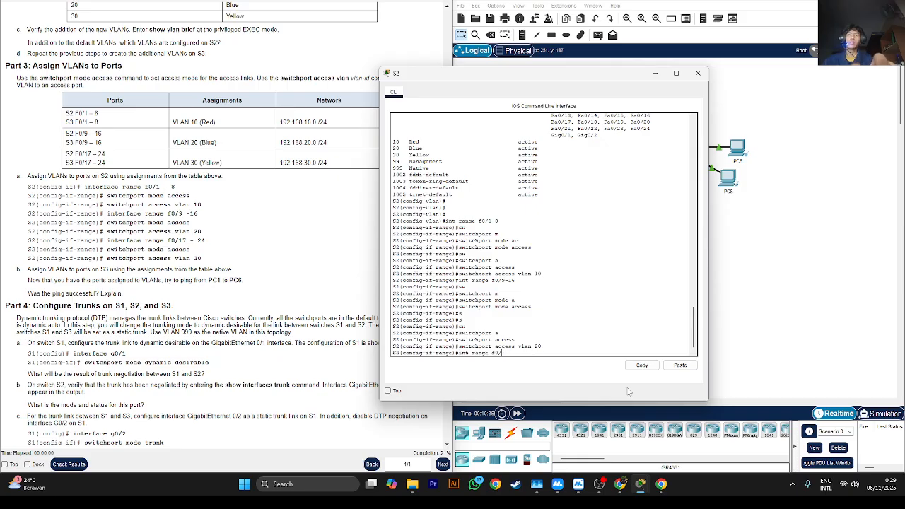
text(-24)
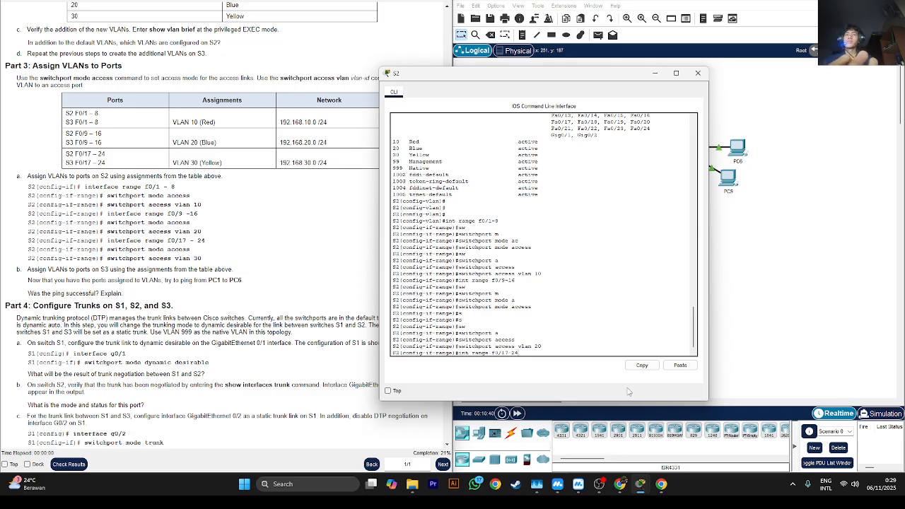
key(Return)
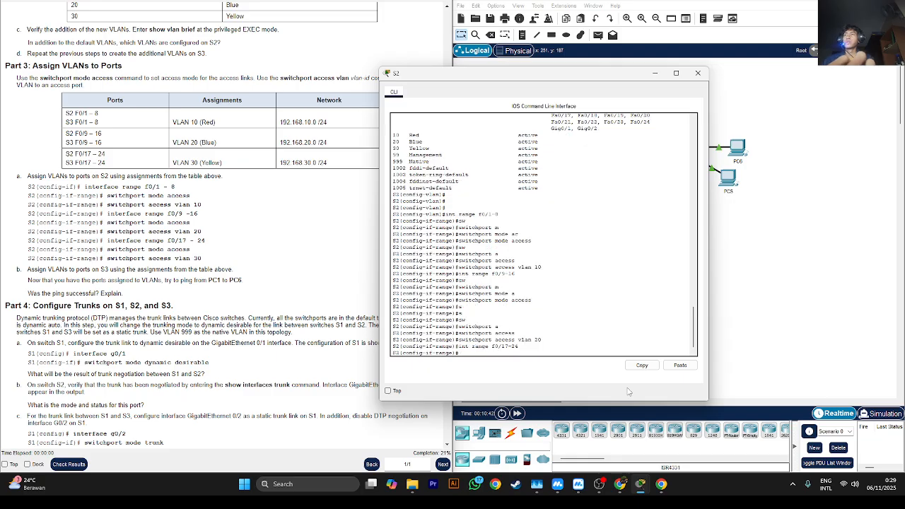
text(sw)
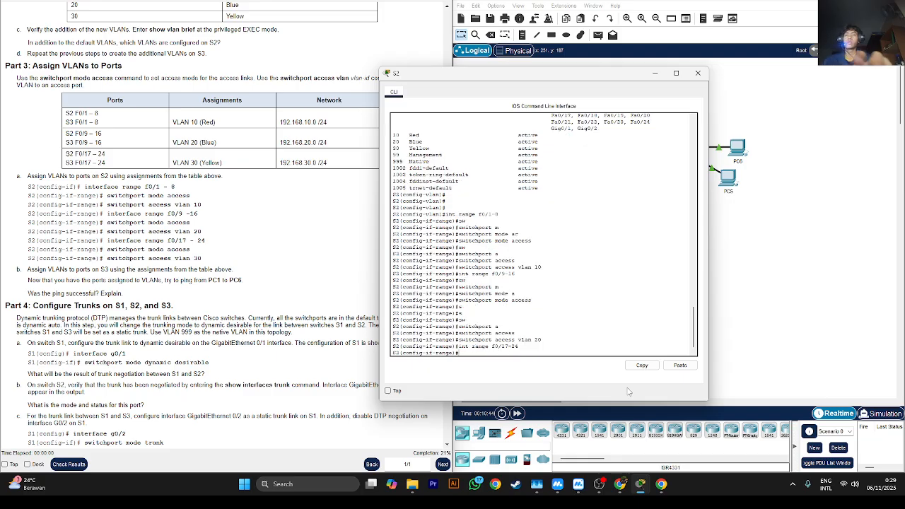
text(itchport mode access)
key(Return)
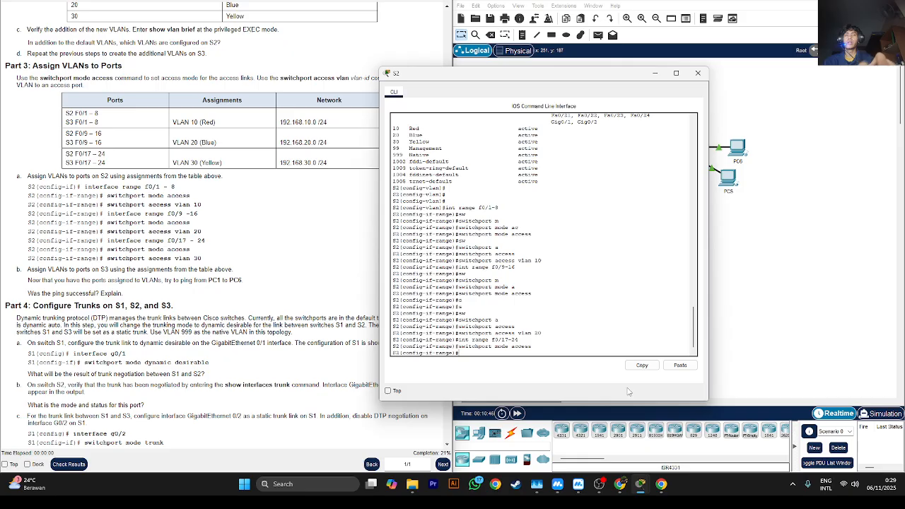
- Assign the S2 ports f0/17-24 to access VLAN 30
key(Up)
key(Up)
key(Up)
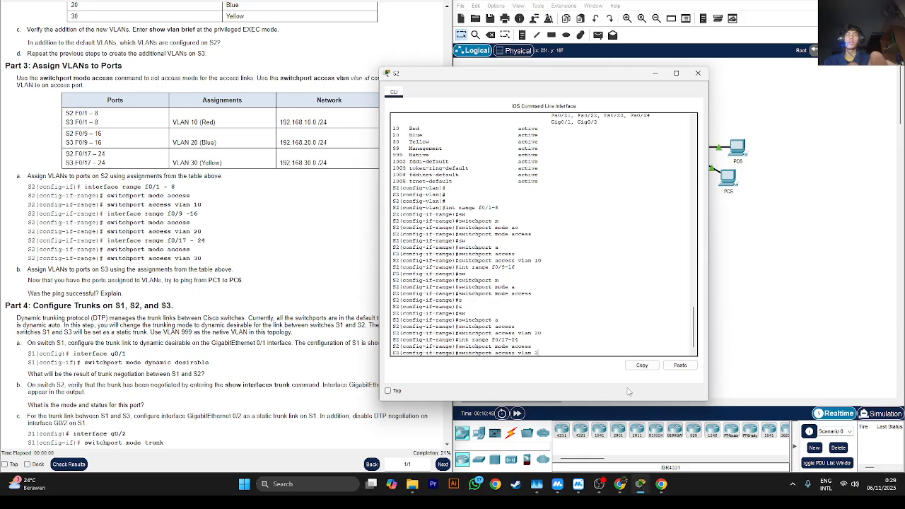
key(BackSpace)
key(BackSpace)
text(30)
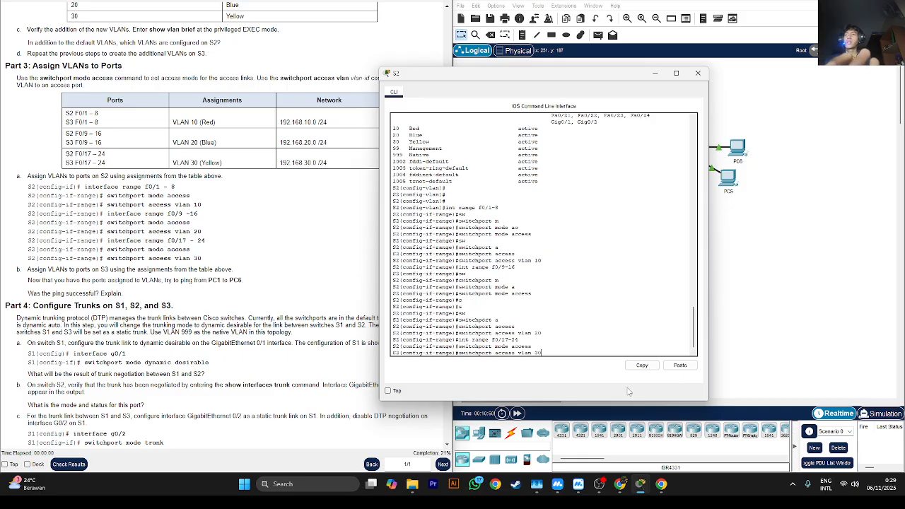
key(Return)
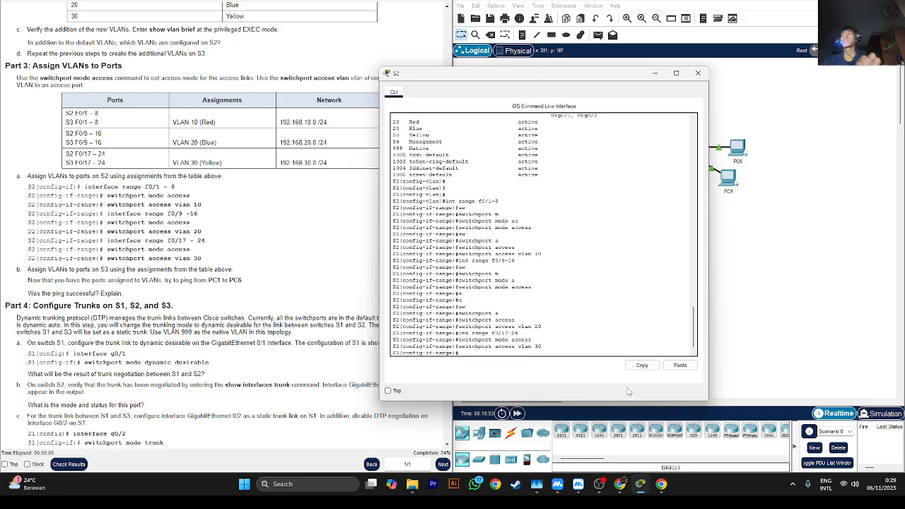
- Switch from S2 to the S3 command line and enter interface configuration for the range f0/1-8
click(656, 73)
click(681, 147)
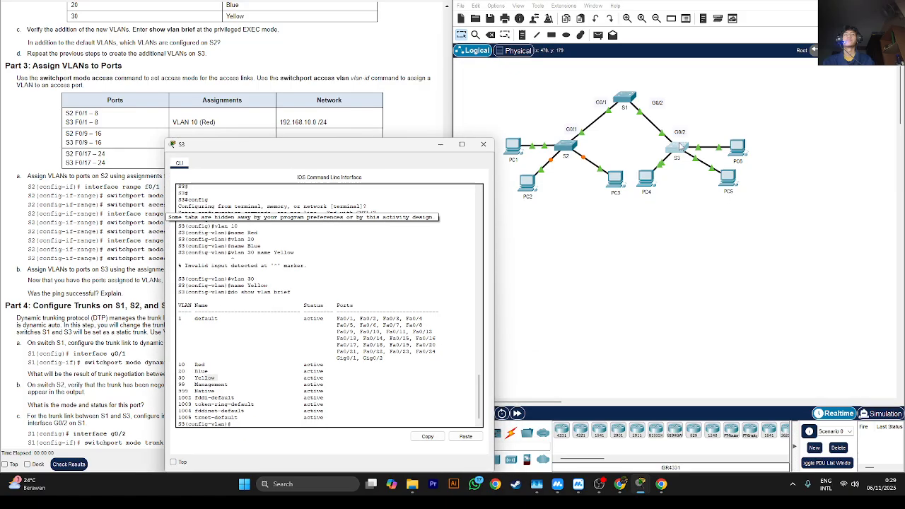
drag(354, 146, 539, 82)
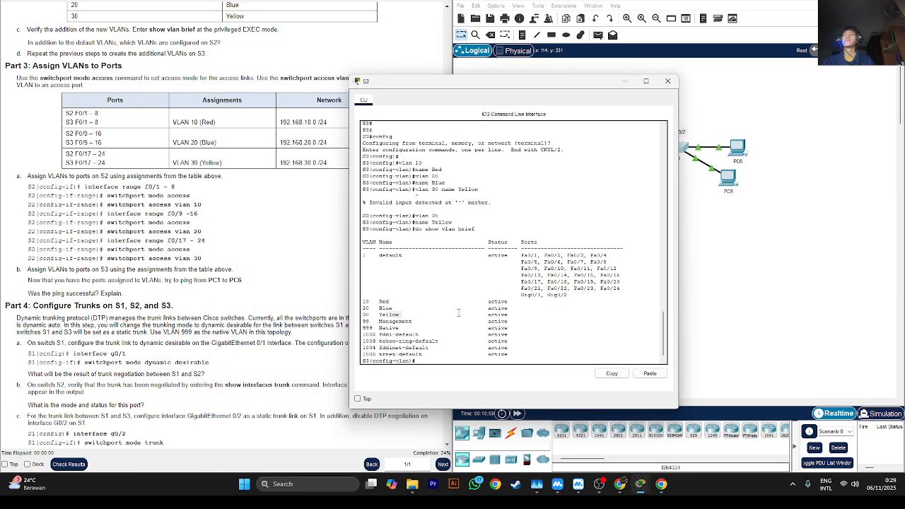
text(int)
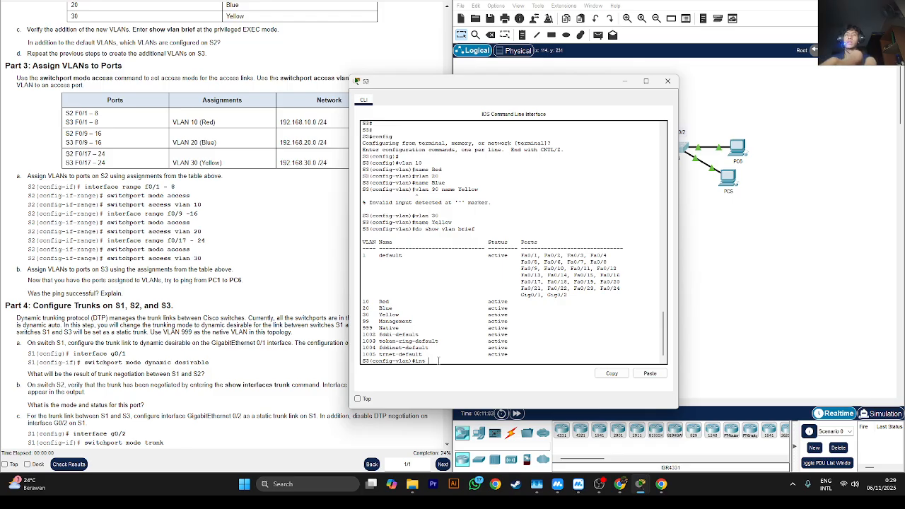
text( range)
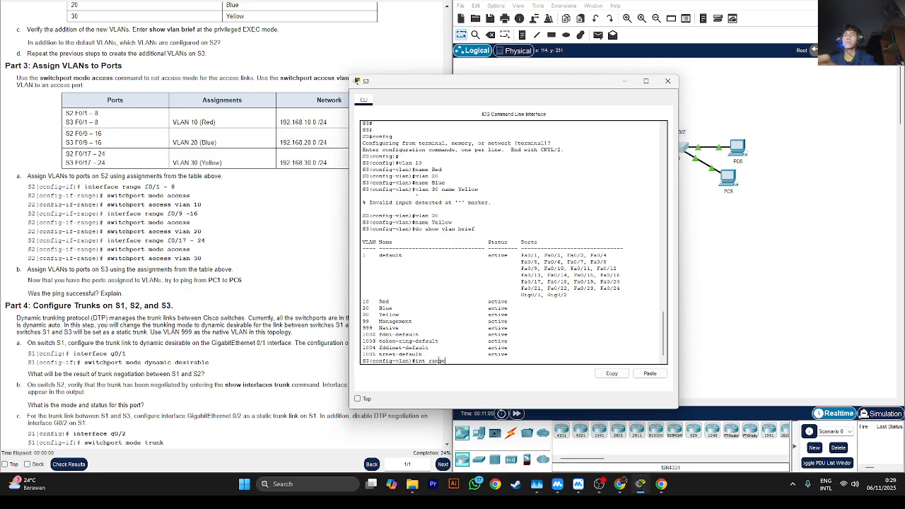
text( f0)
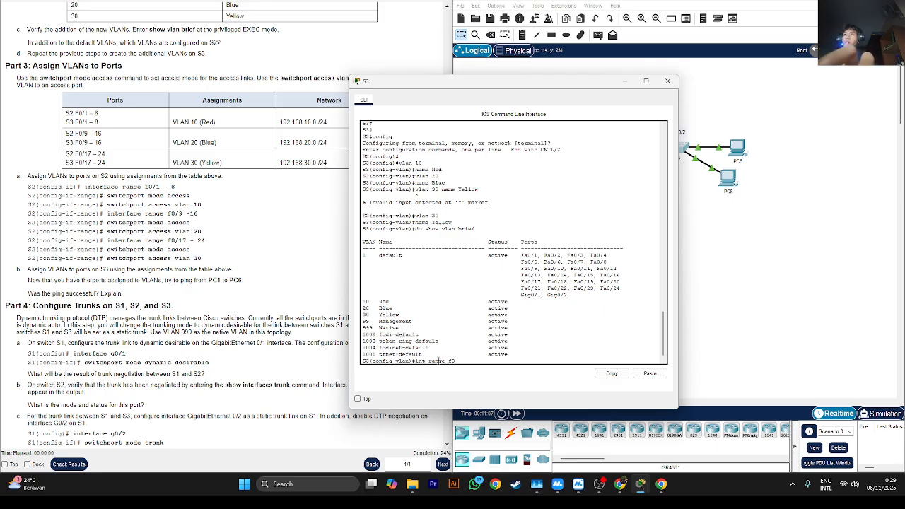
text(/1-)
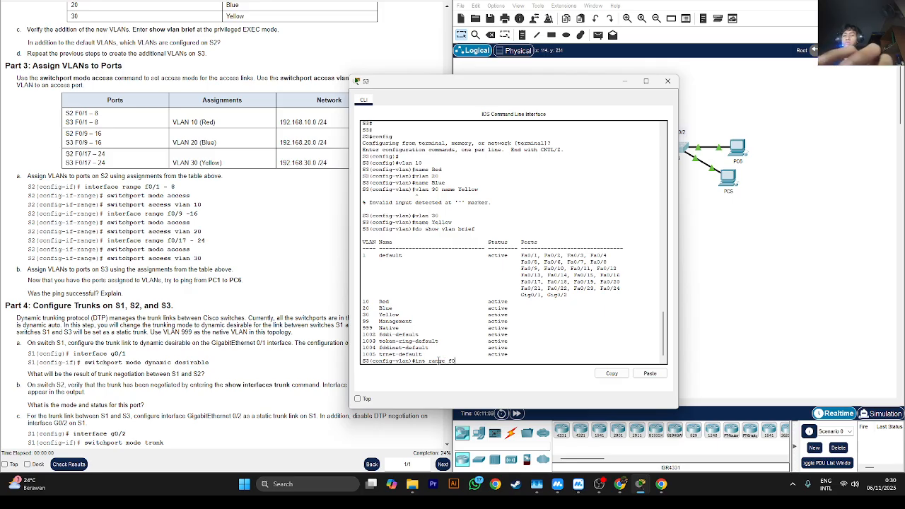
text(8)
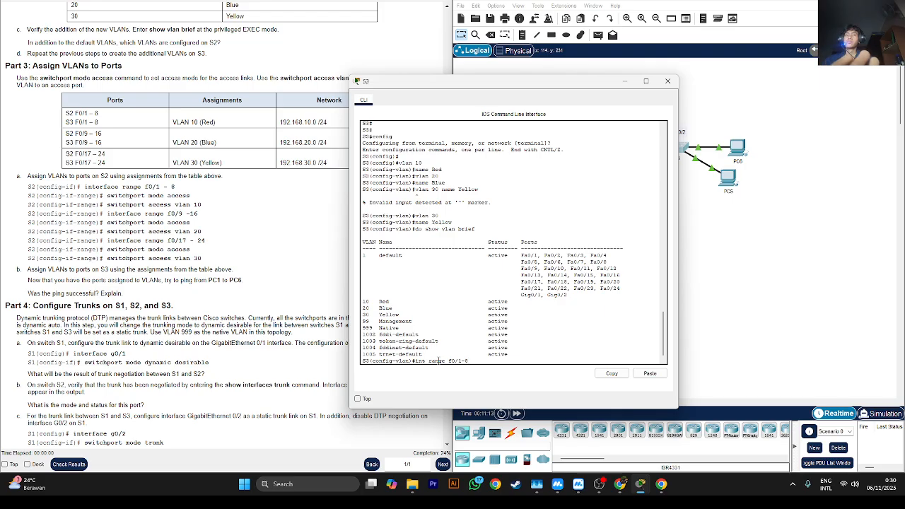
key(Return)
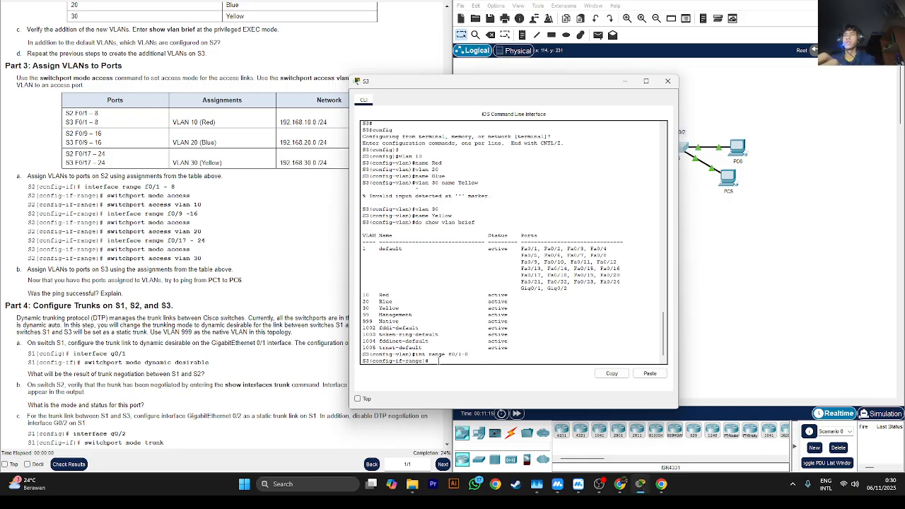
- Set the S3 ports f0/1-8 to access mode with the switchport mode command
text(sw)
key(Tab)
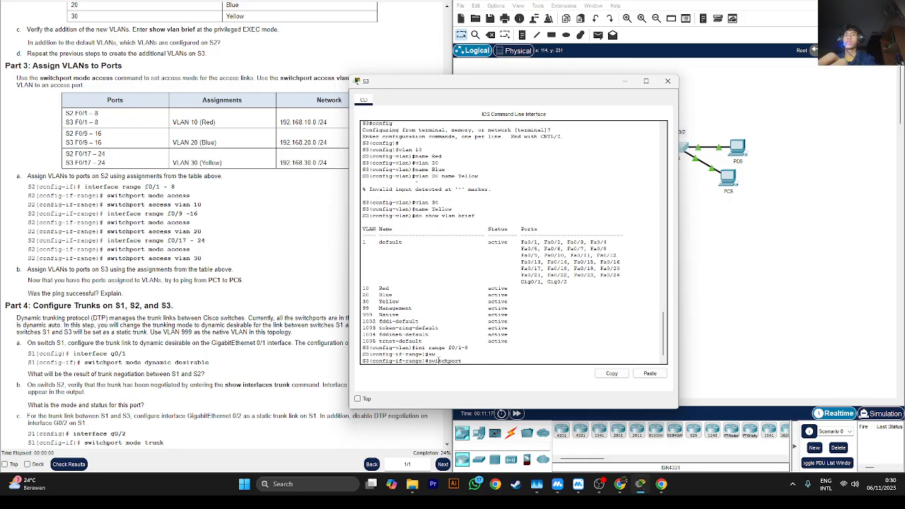
text(m)
key(Tab)
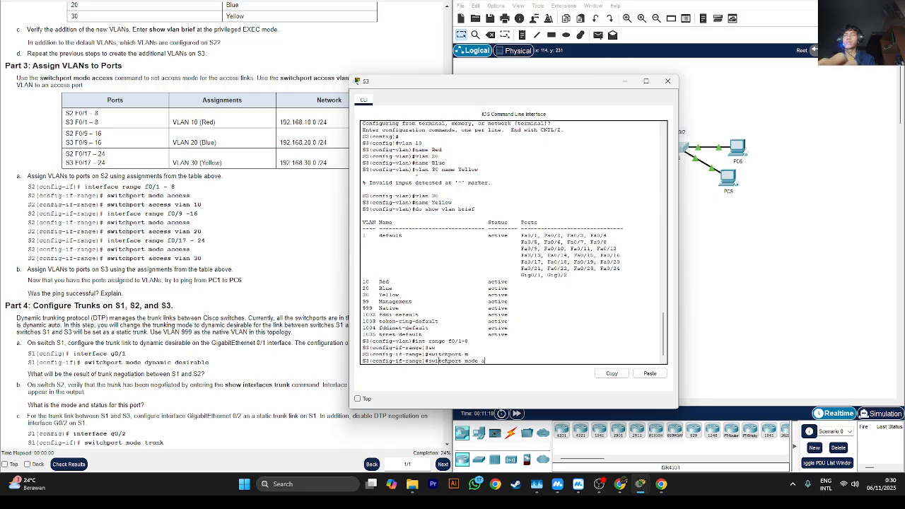
text(a)
key(Tab)
key(Return)
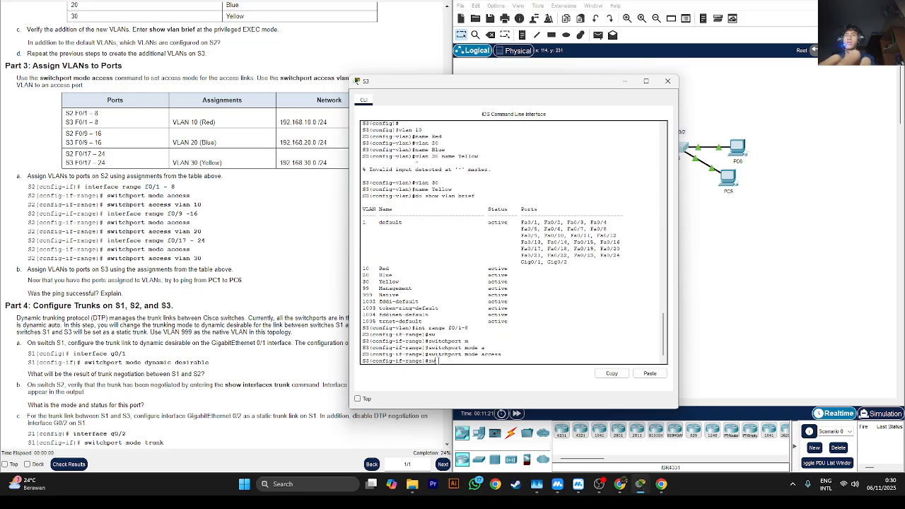
- Assign the S3 ports f0/1-8 to access VLAN 19
text(sw)
key(Tab)
text(acc)
key(Tab)
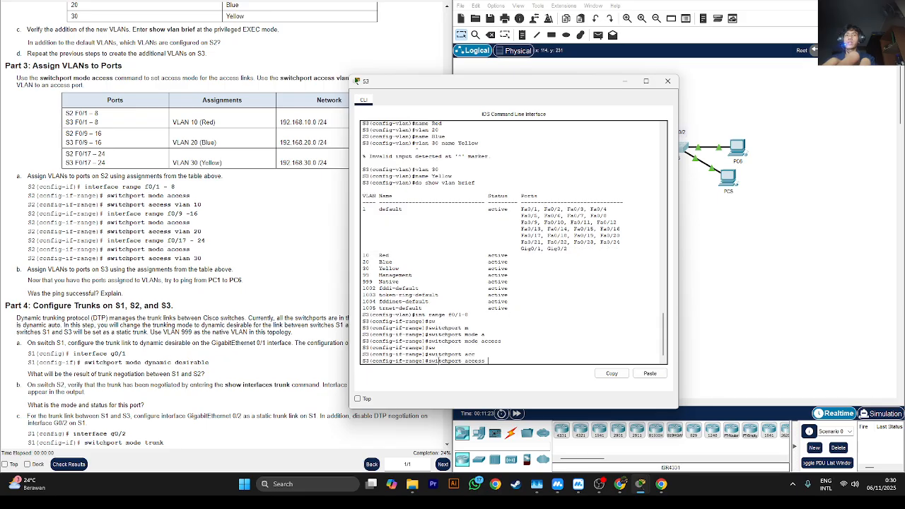
text(v)
key(Tab)
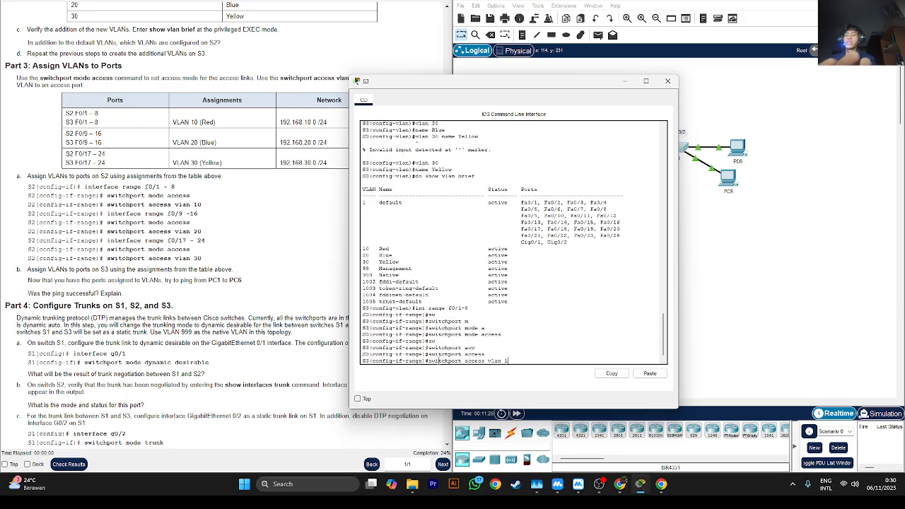
key(Return)
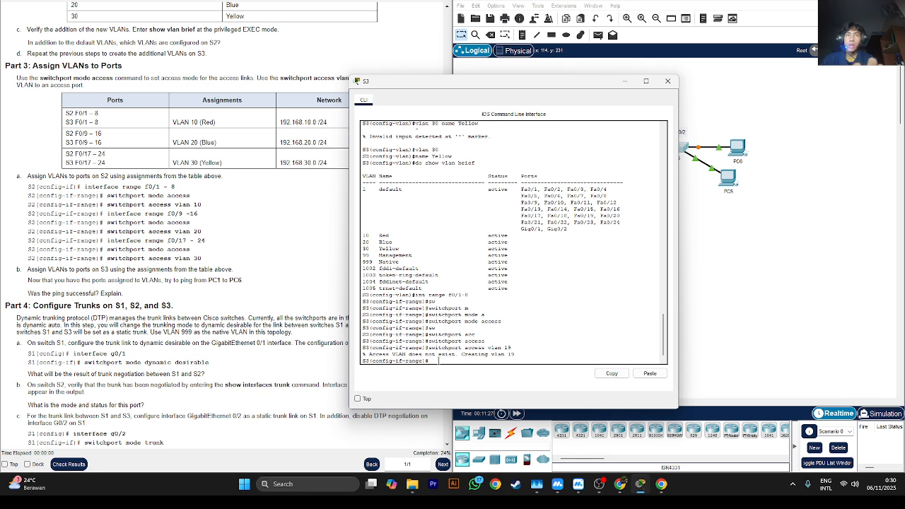
- Correct the access VLAN of the S3 ports f0/1-8 to VLAN 10
key(Up)
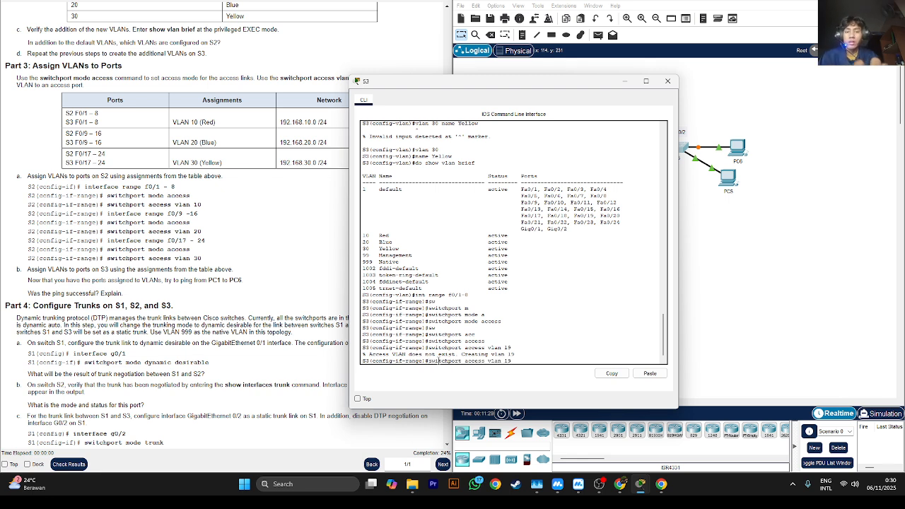
key(BackSpace)
text(0)
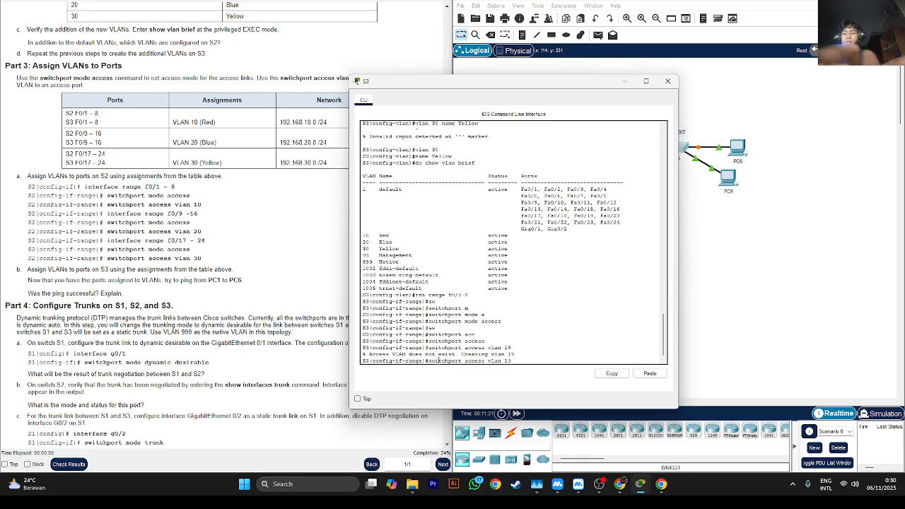
key(Return)
- Enter interface configuration for the range f0/9-16 on S3 and set those ports to access mode
key(Up)
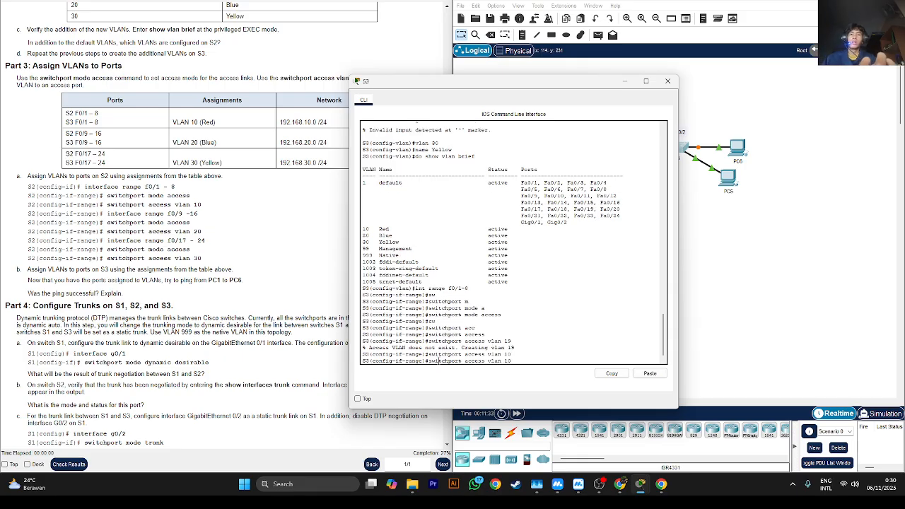
key(Up)
key(Up)
key(Up)
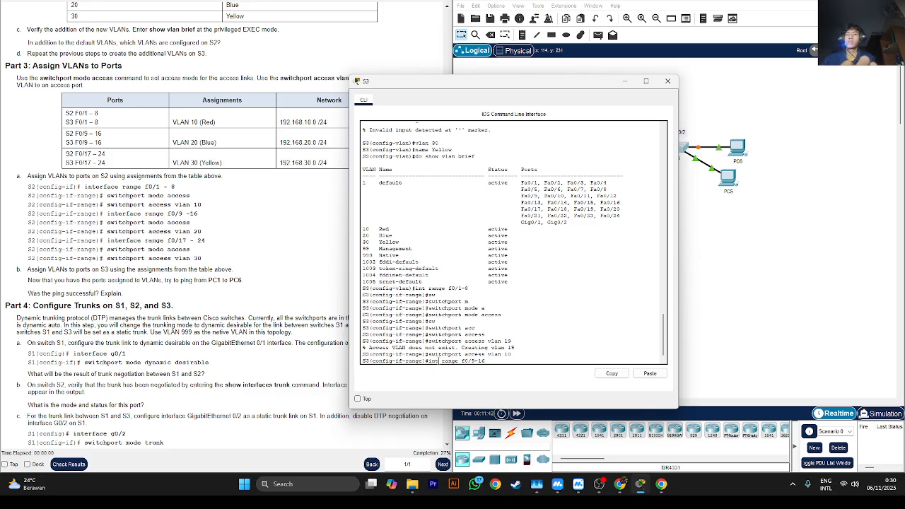
key(Return)
key(Up)
key(Up)
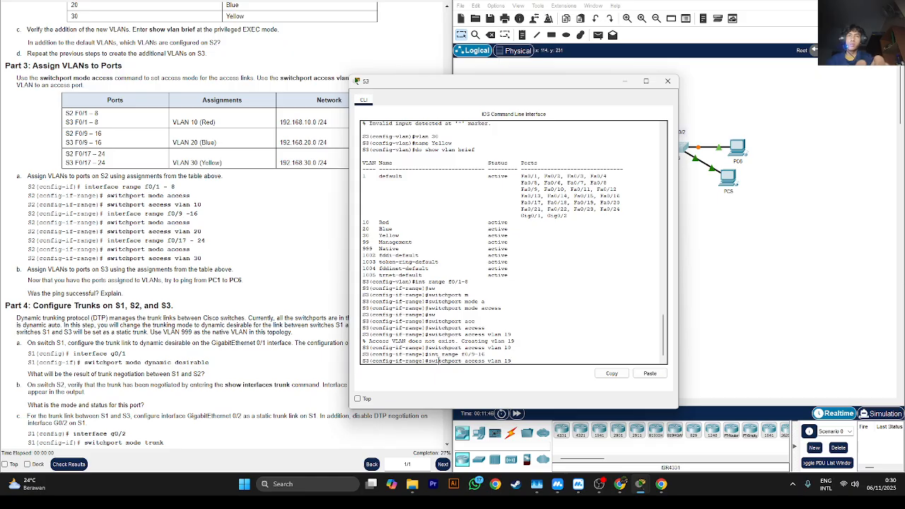
key(Up)
key(Up)
key(Up)
key(Up)
key(Return)
- Assign the S3 ports f0/9-16 to access VLAN 20
key(Up)
key(Up)
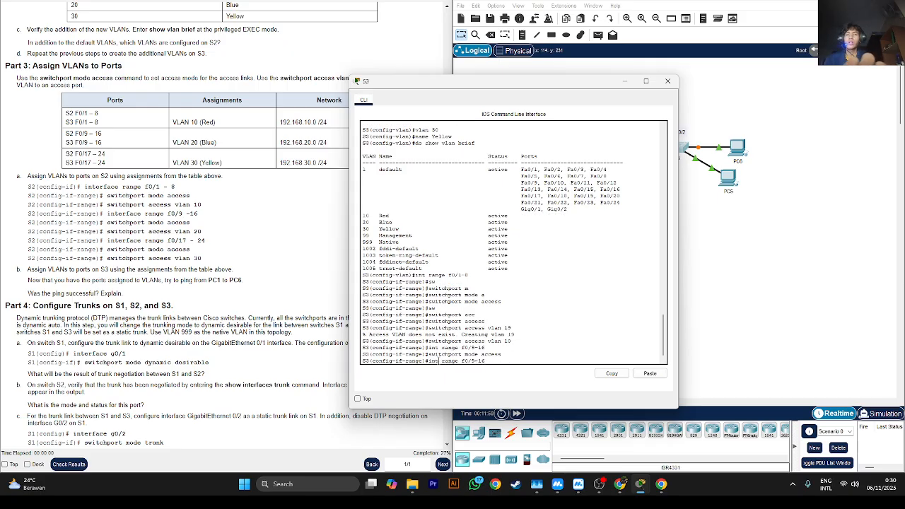
key(Up)
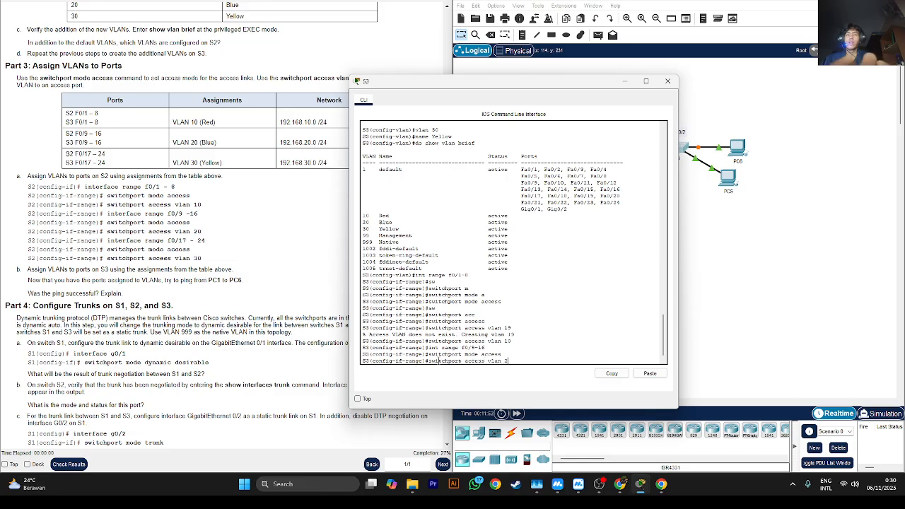
key(Return)
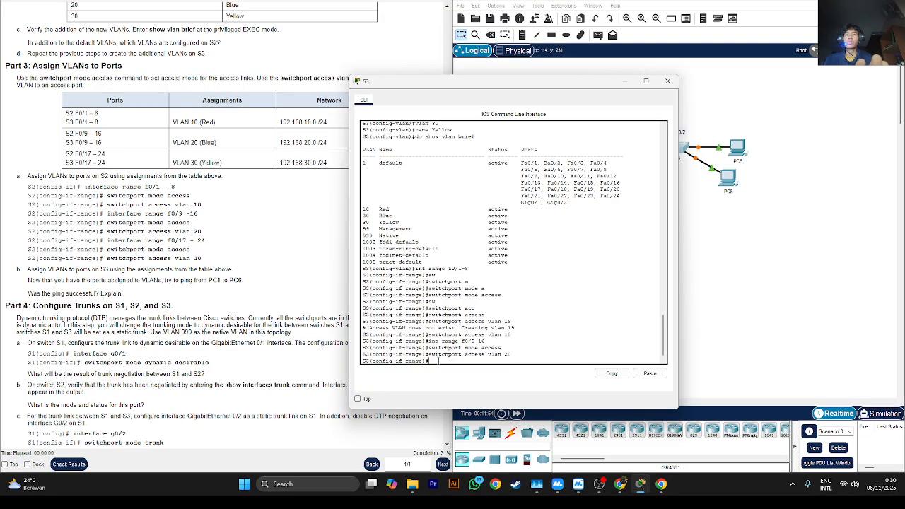
- Enter interface configuration for the range f0/17-24 on S3 and set those ports to access mode
key(Up)
key(Up)
key(Up)
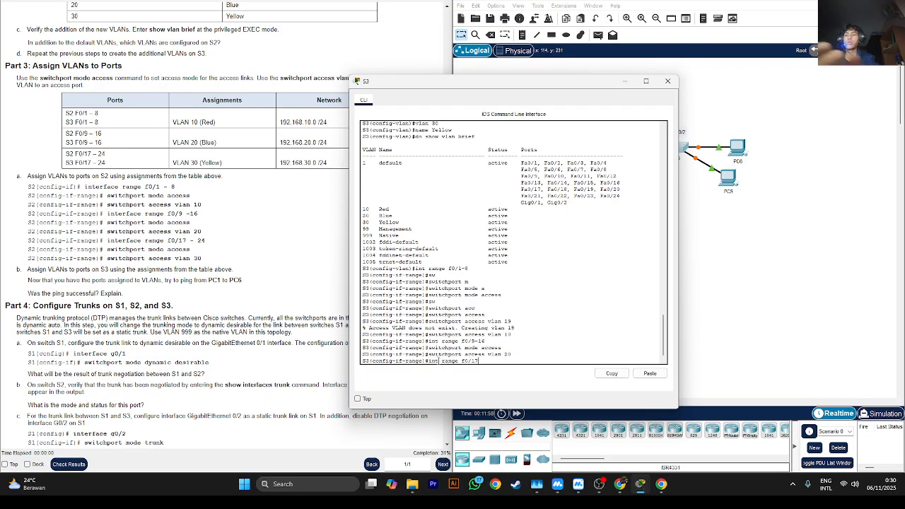
text(17-24)
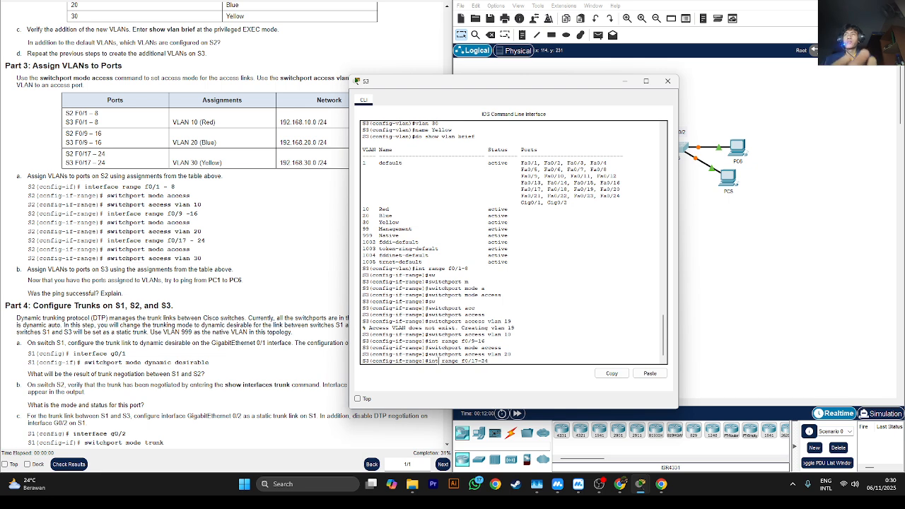
key(Return)
key(Up)
key(Up)
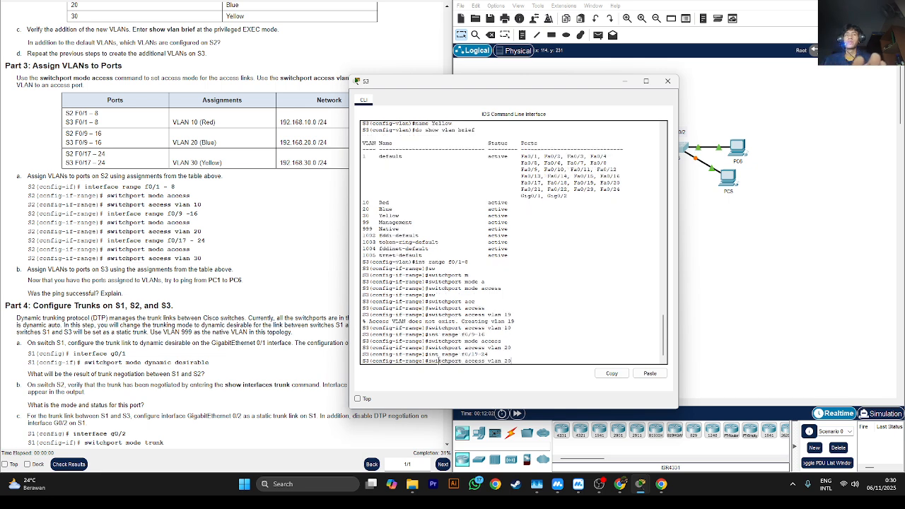
key(Up)
key(Return)
- Assign the S3 ports f0/17-24 to access VLAN 30
key(Up)
key(Up)
key(Up)
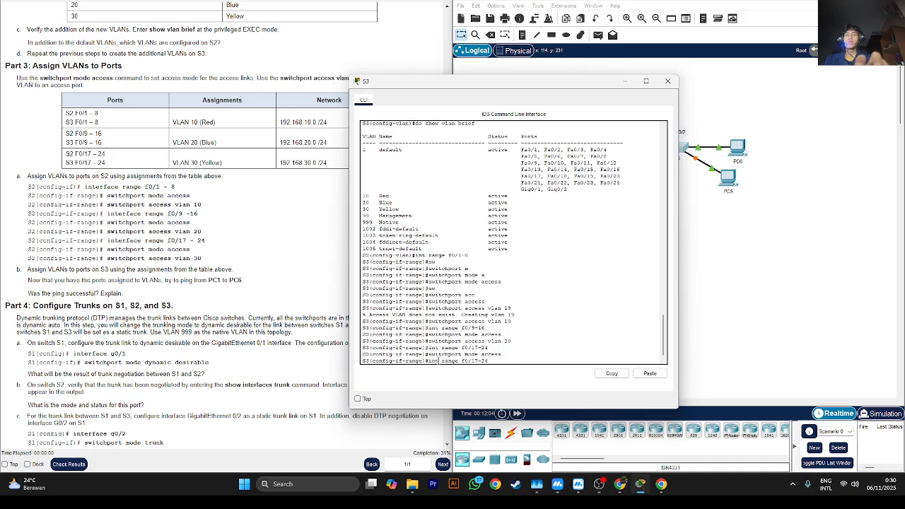
key(BackSpace)
key(BackSpace)
text(30)
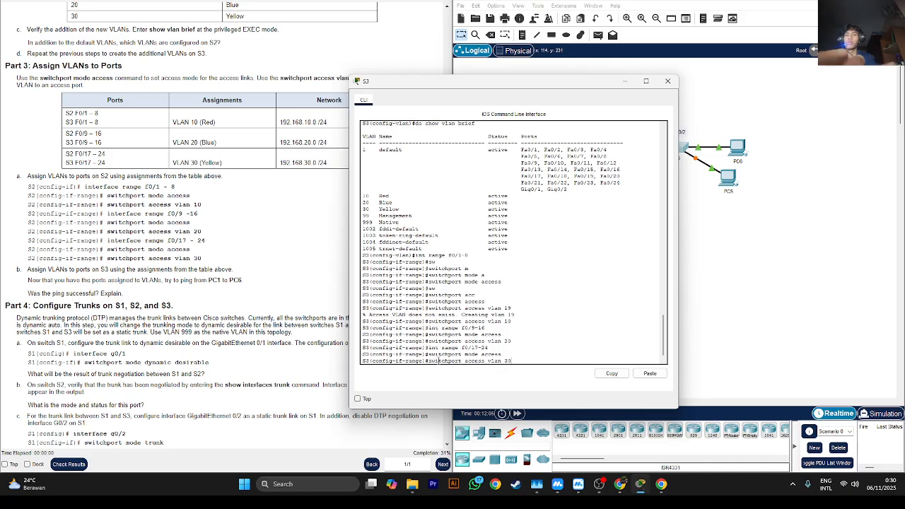
key(Return)
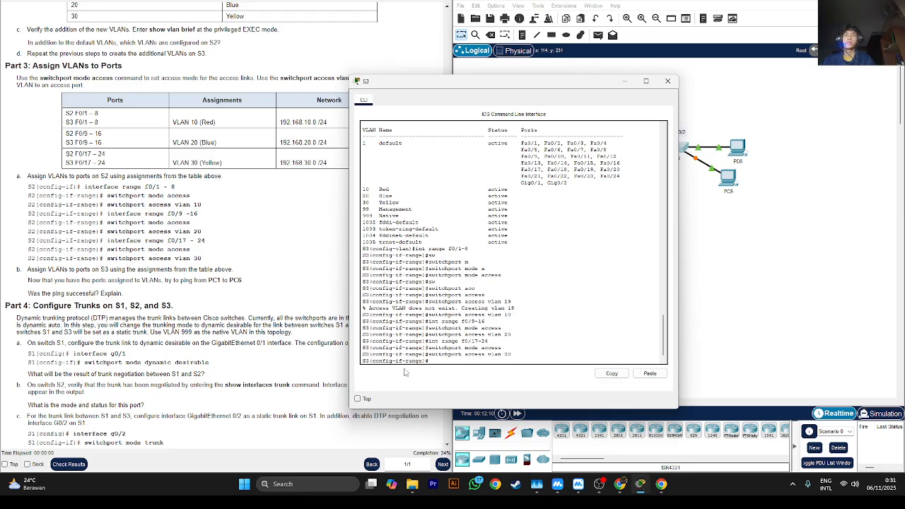
- Read the lab instructions on the S3 port assignments and the PC1 to PC6 ping, and minimize the S3 window
click(346, 400)
scroll(160, 353, down, 3)
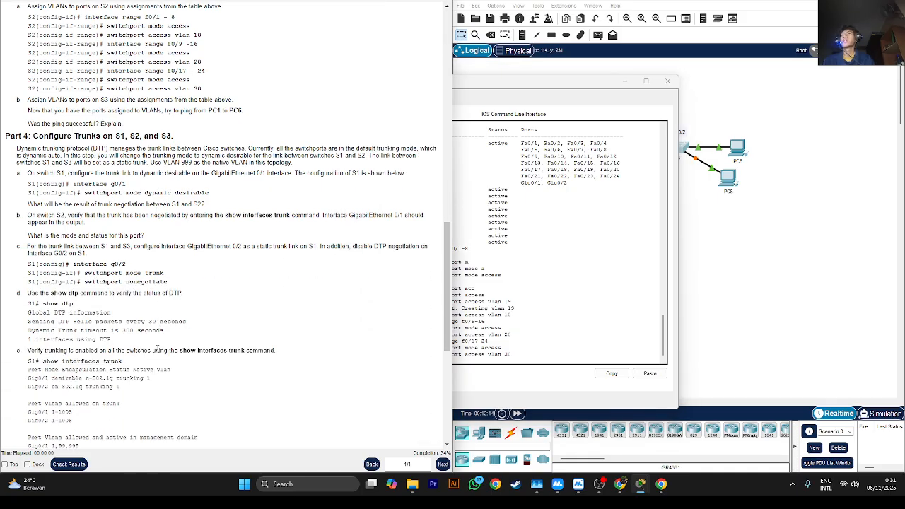
double_click(37, 99)
double_click(105, 100)
scroll(51, 120, up, 2)
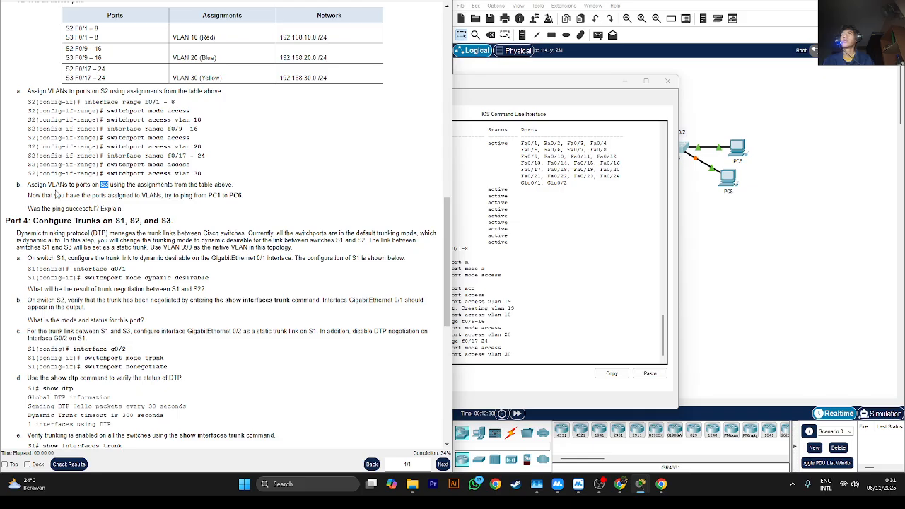
click(56, 195)
drag(516, 81, 610, 61)
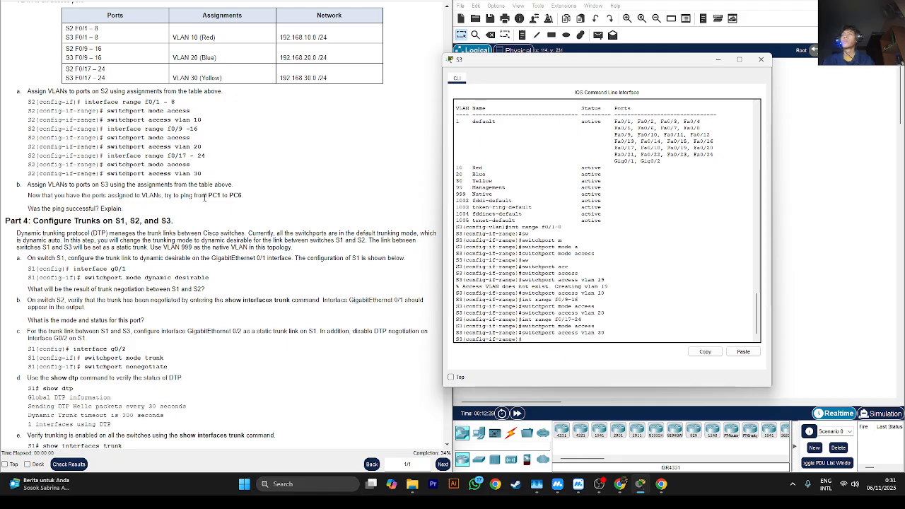
click(716, 60)
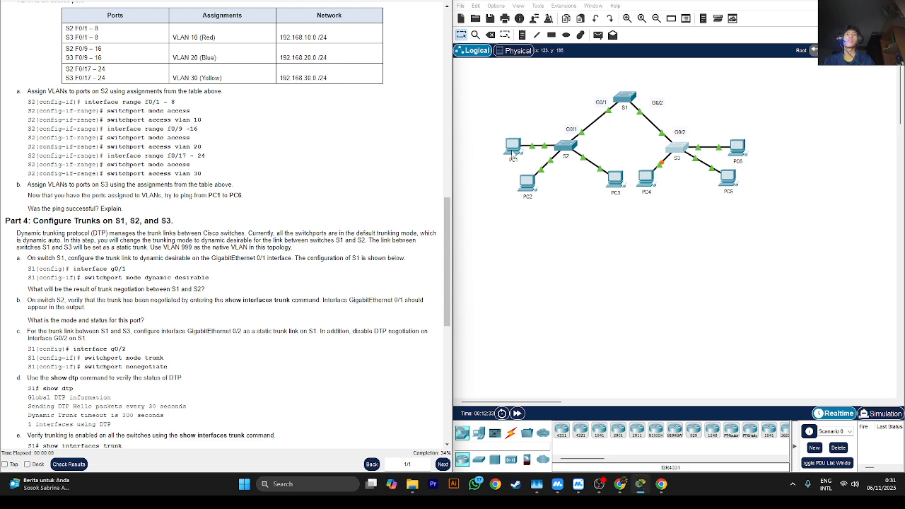
- Bring up PC1's command prompt and look up PC6's IP address in the lab's addressing table
click(513, 147)
click(519, 163)
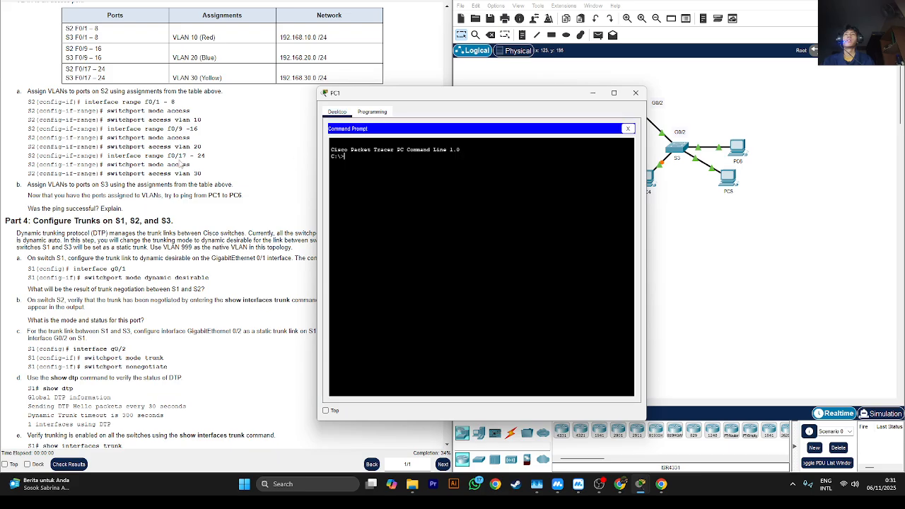
scroll(178, 164, up, 5)
scroll(177, 166, up, 15)
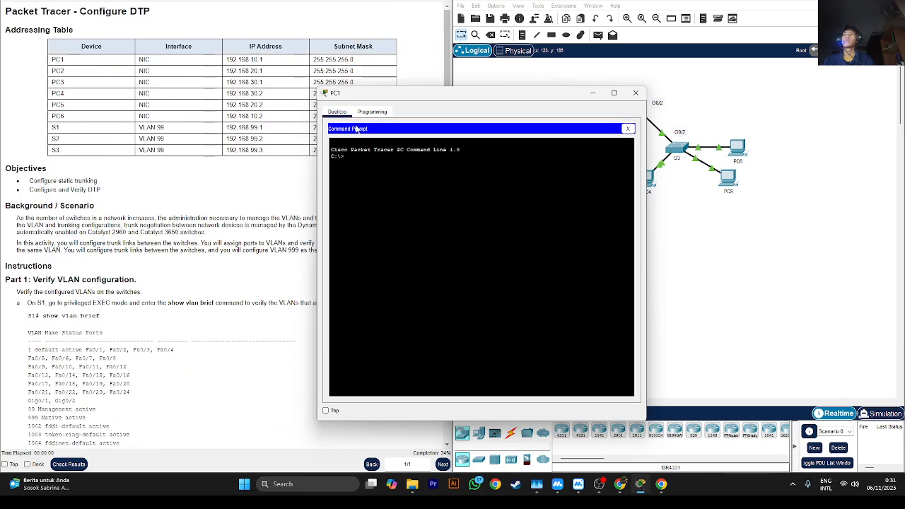
- Ping PC6 at 192.168.10.2 from PC1's command prompt
text(1)
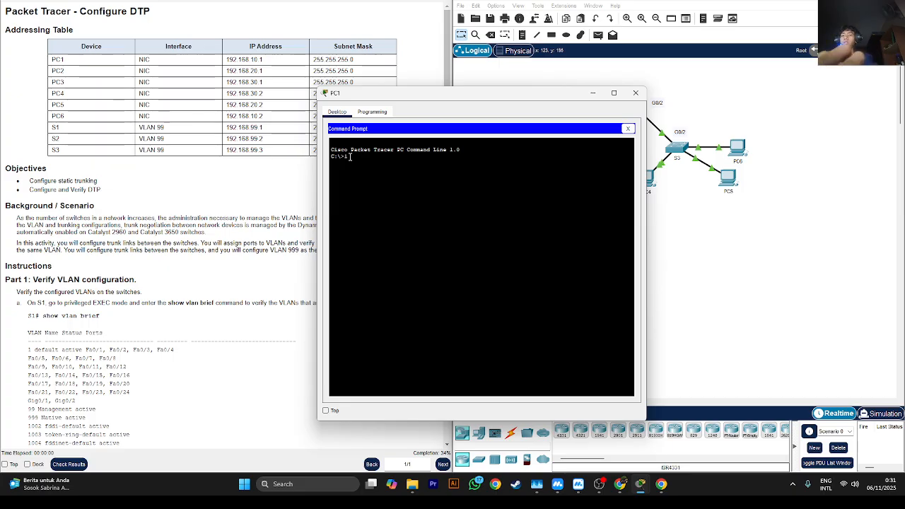
text(92.168.)
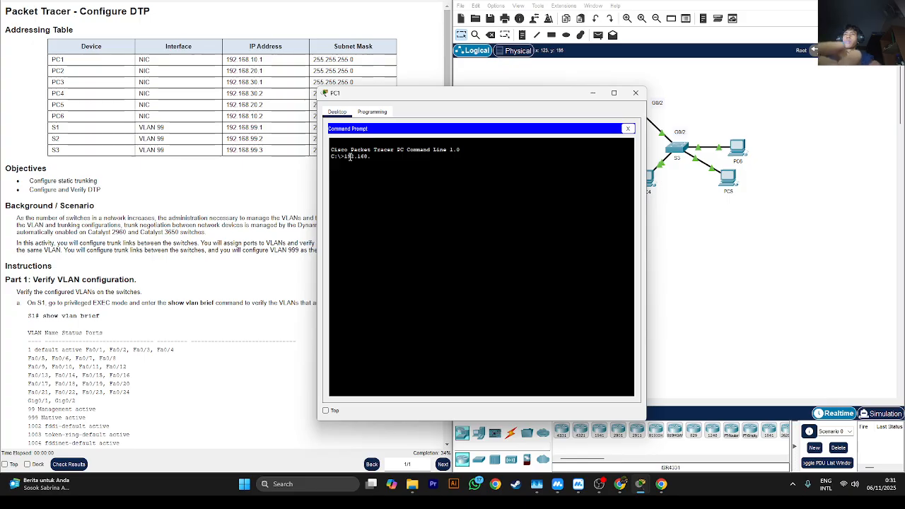
text(10.2)
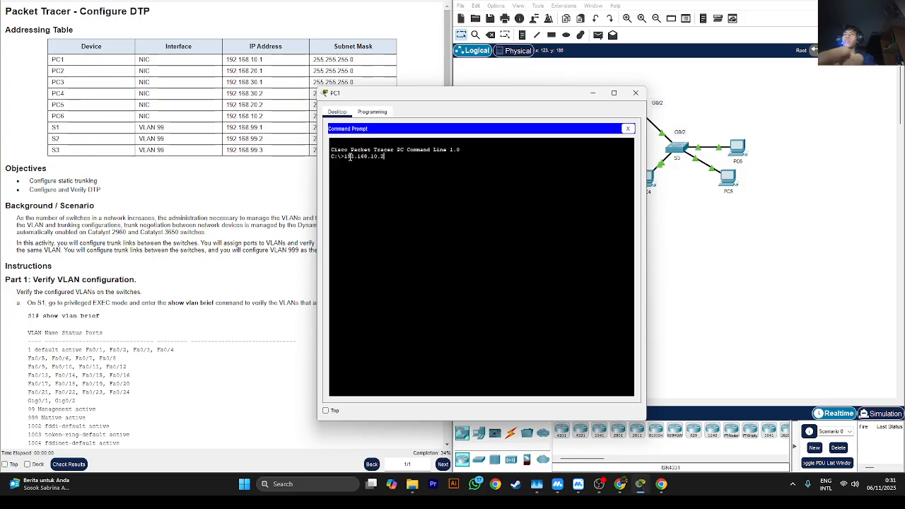
key(Return)
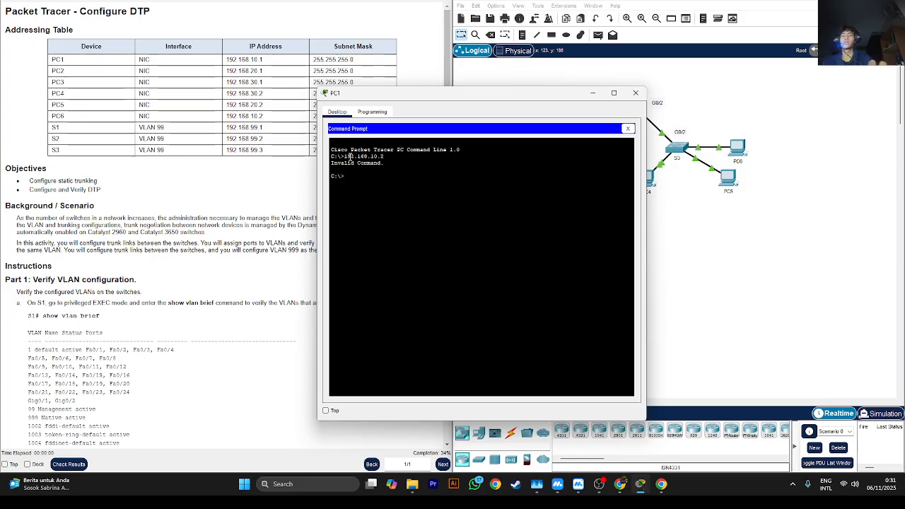
key(Up)
key(Home)
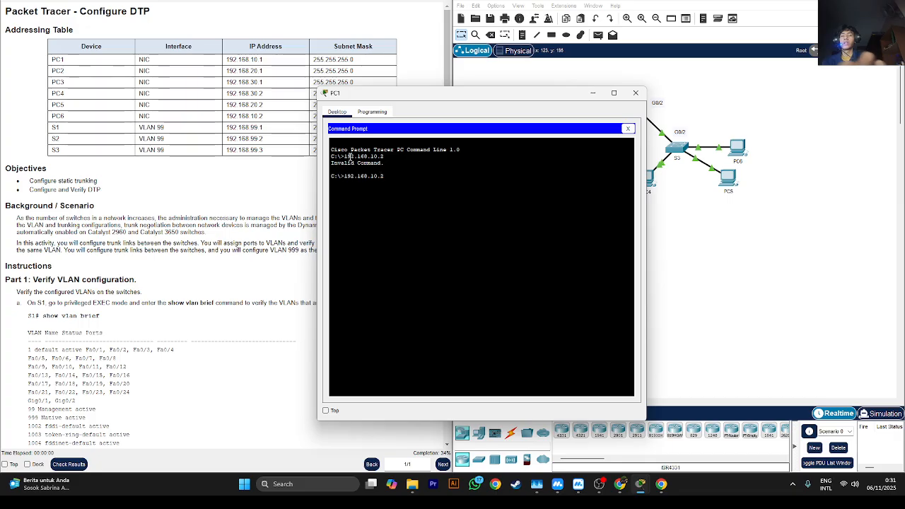
text(ping)
key(Return)
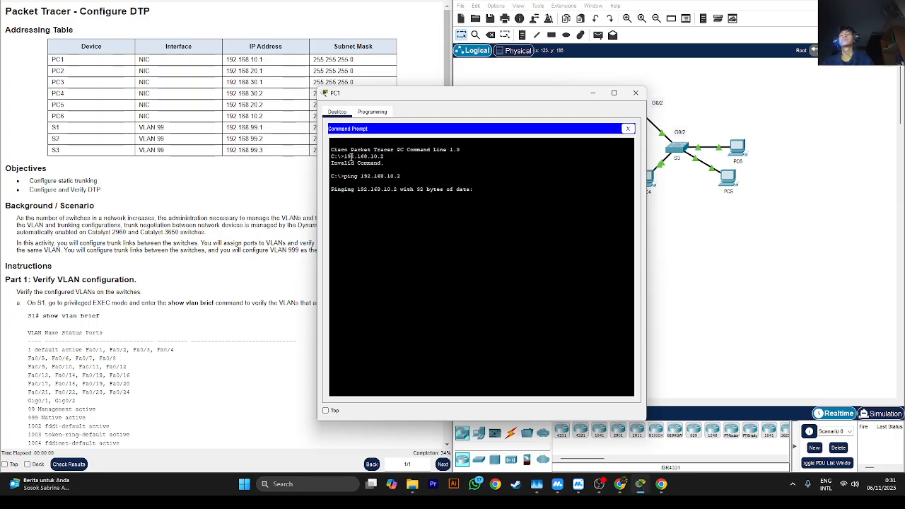
- Review the Part 3 instructions on port assignments and the ping test, and minimize the PC1 window
scroll(226, 168, down, 3)
scroll(226, 168, down, 6)
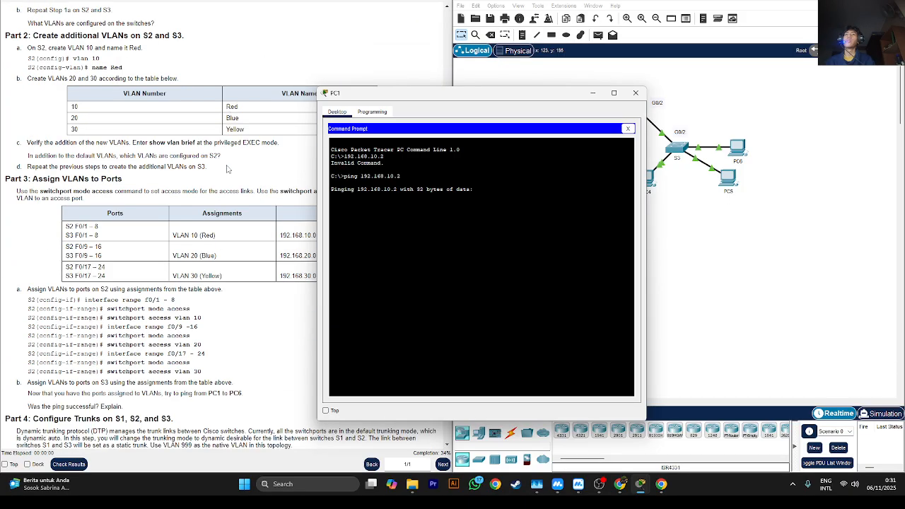
drag(348, 99, 327, 153)
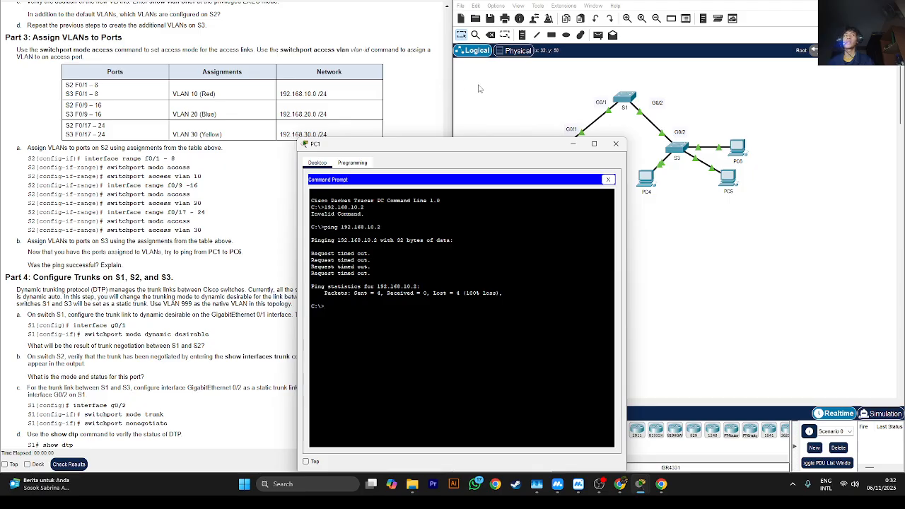
click(578, 146)
scroll(122, 151, up, 10)
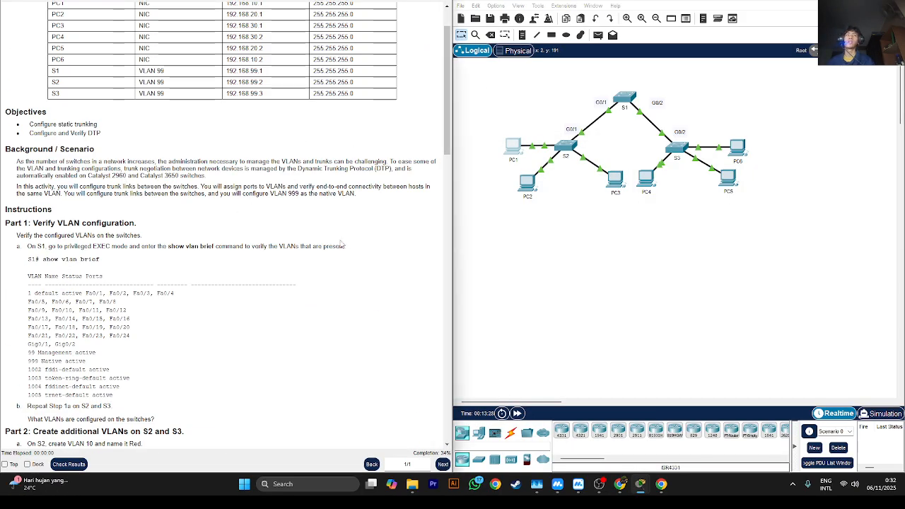
scroll(353, 244, down, 10)
scroll(360, 246, down, 1)
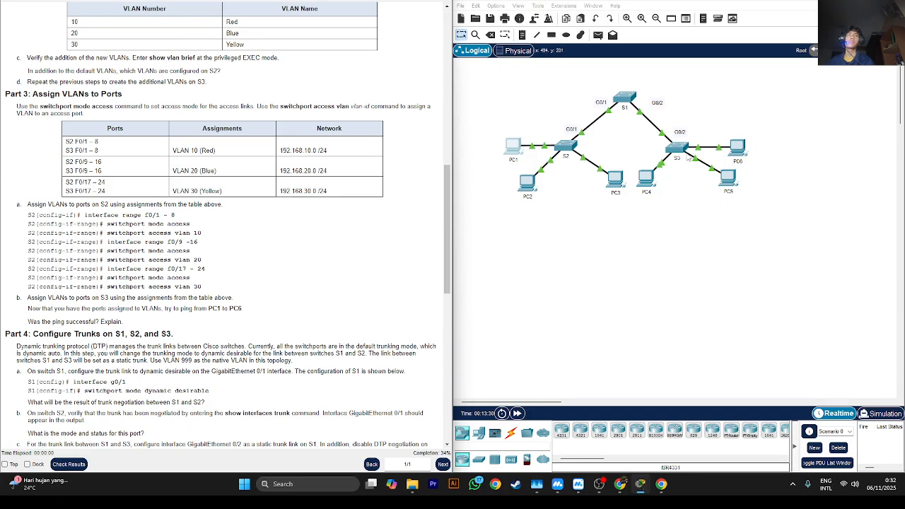
- Open the S3 command line and check which switch port the link between S3 and PC6 uses
click(682, 148)
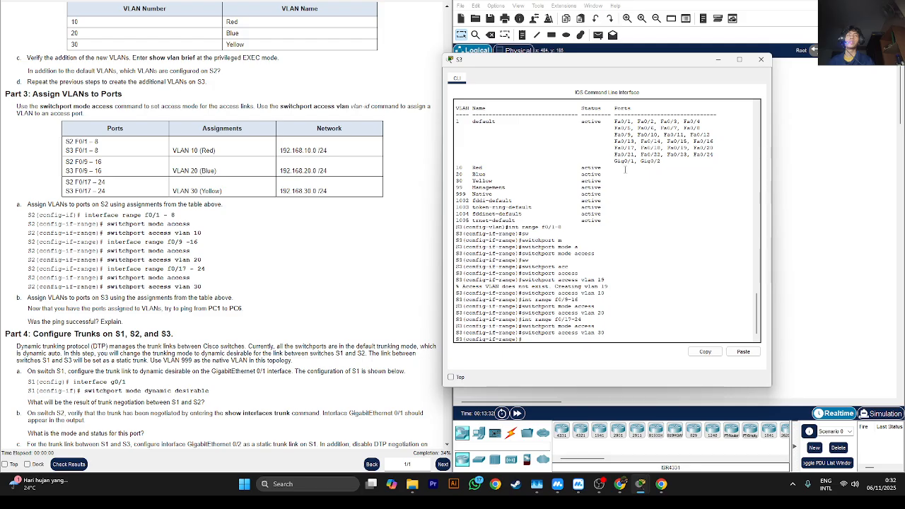
drag(640, 61, 494, 132)
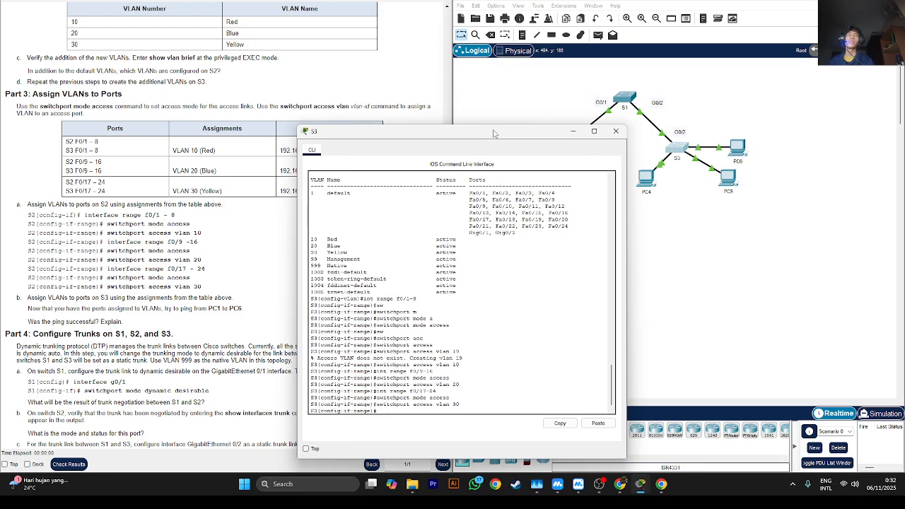
click(713, 126)
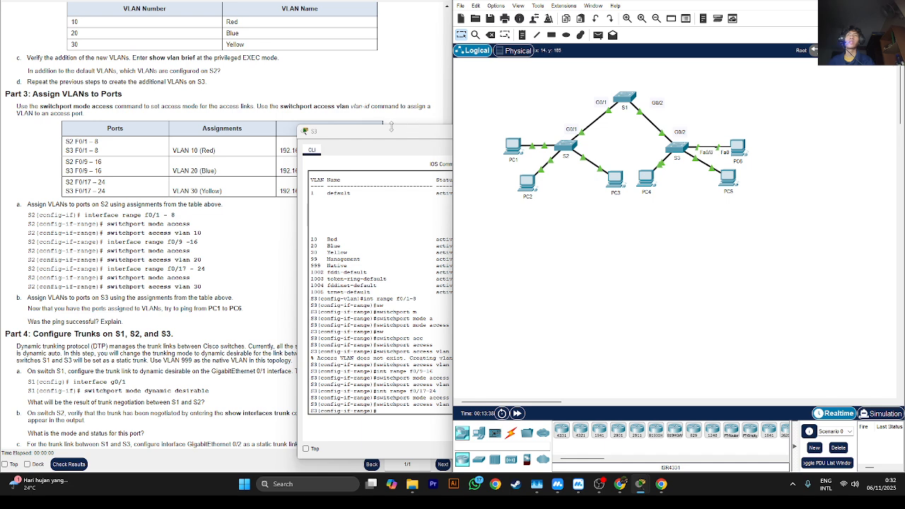
- List the VLANs and their assigned ports on S3 with do show vlan brief
drag(392, 128, 301, 60)
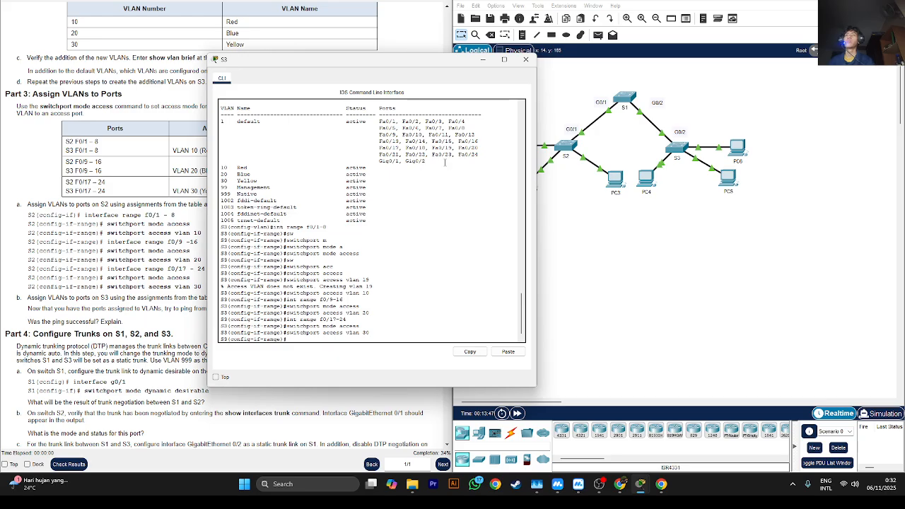
text(sho)
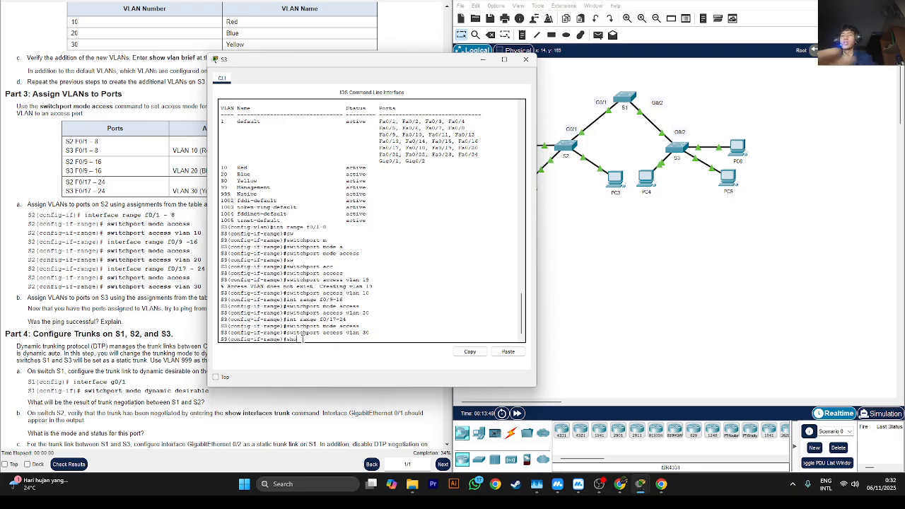
text(w vlan brief)
key(Return)
text(do show)
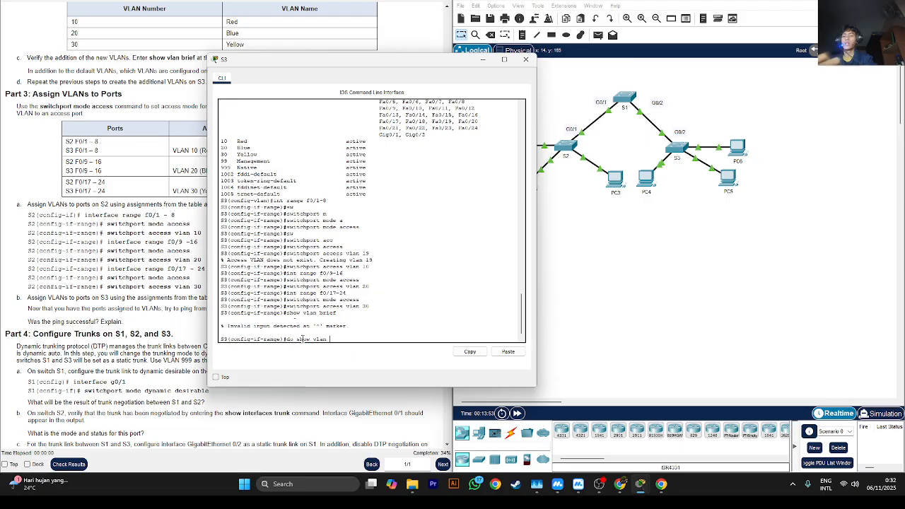
text(vlan brief)
key(Return)
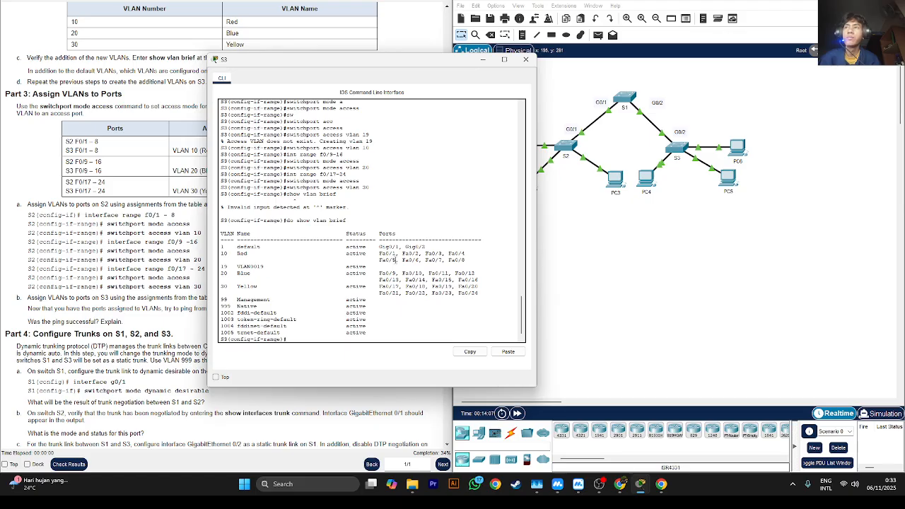
- Move PC6 up and away from S3, compare its link's switch port with S3's VLAN 10 ports, and minimize the S3 window
click(615, 261)
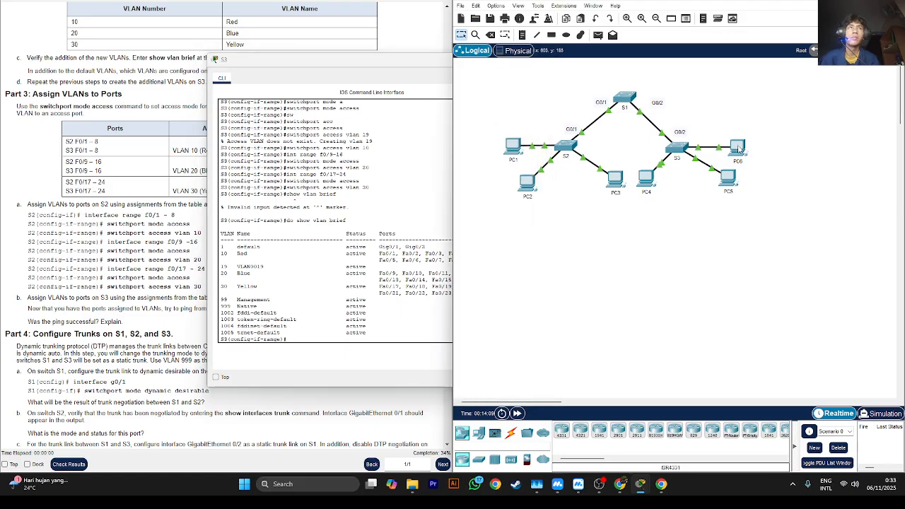
drag(738, 145, 769, 116)
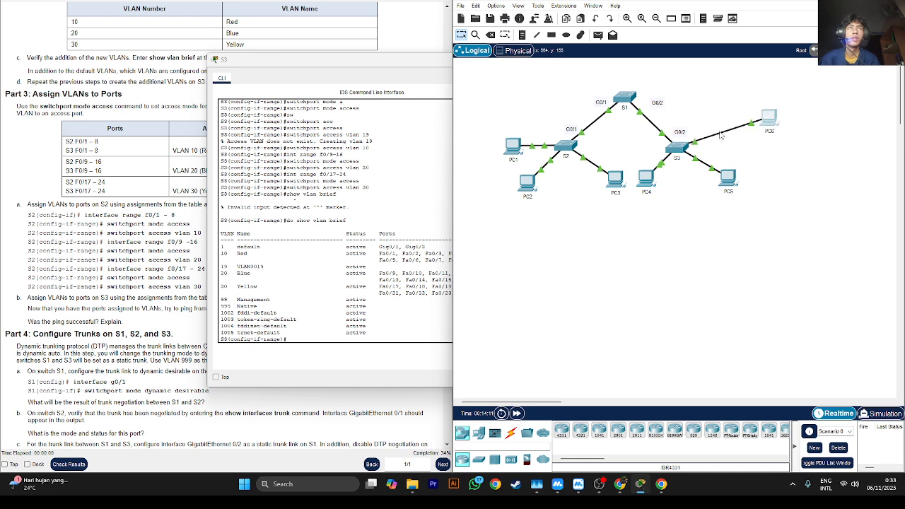
mouse_move(719, 133)
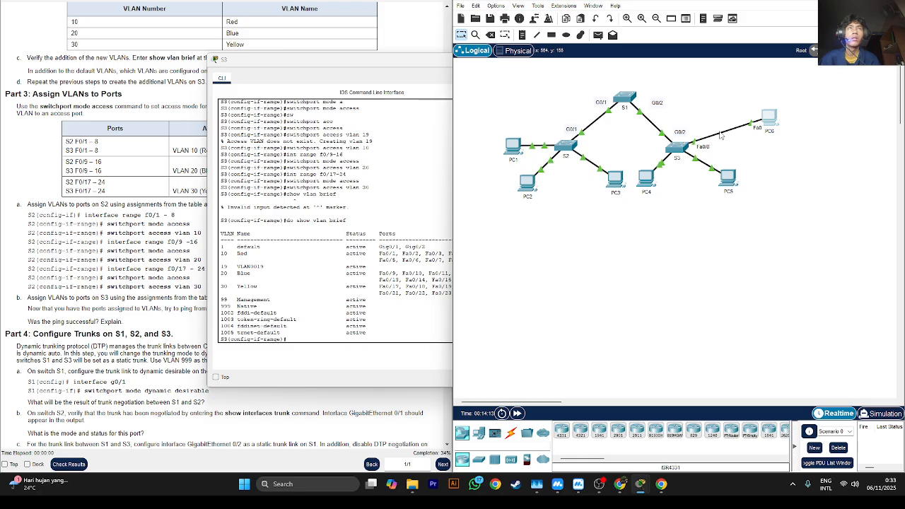
click(426, 306)
drag(465, 260, 428, 259)
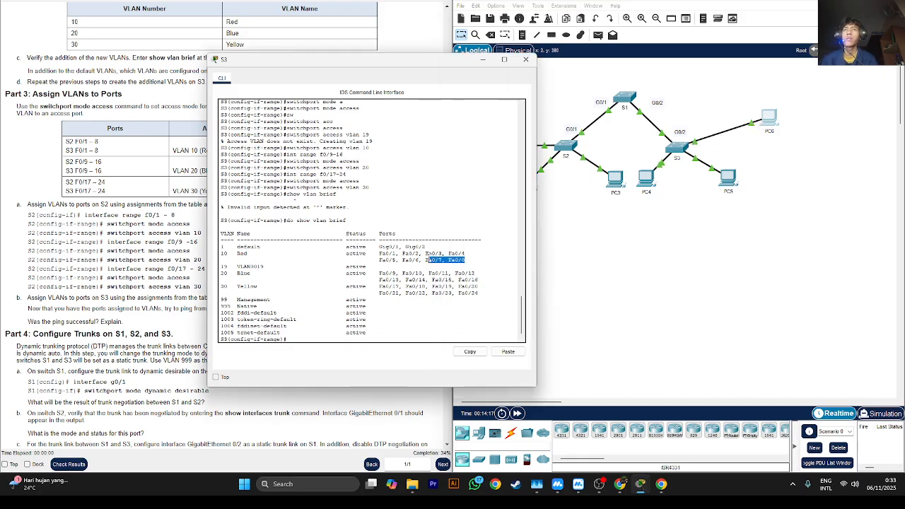
click(428, 260)
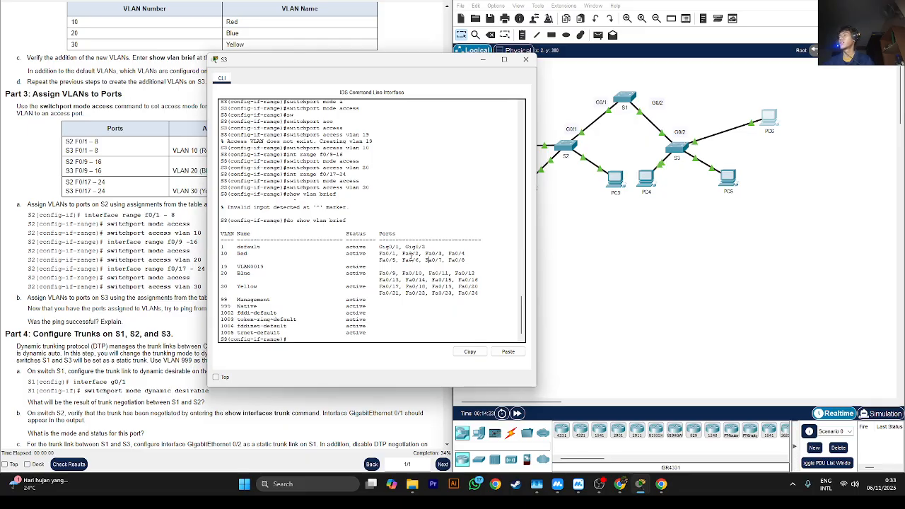
click(483, 60)
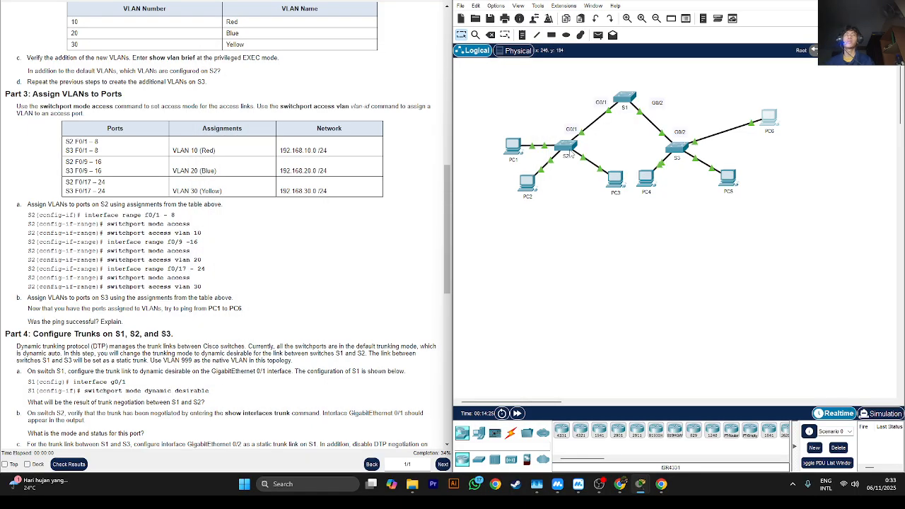
- Move PC1 up and away from S2, and list S2's VLANs and assigned ports with do show vlan brief
drag(513, 145, 483, 115)
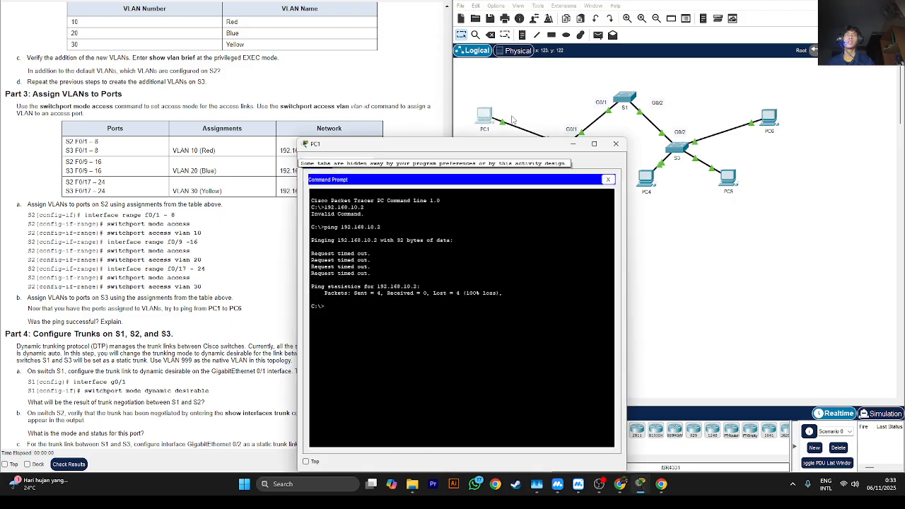
click(574, 142)
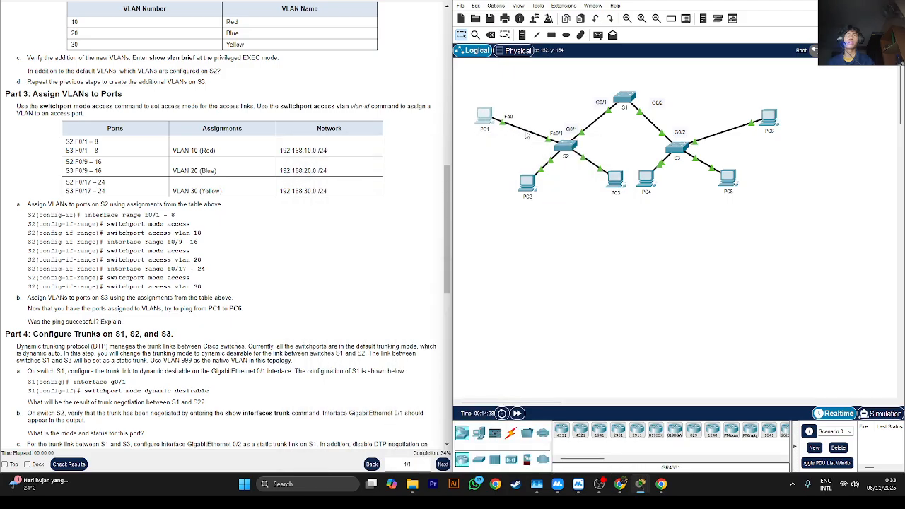
click(564, 145)
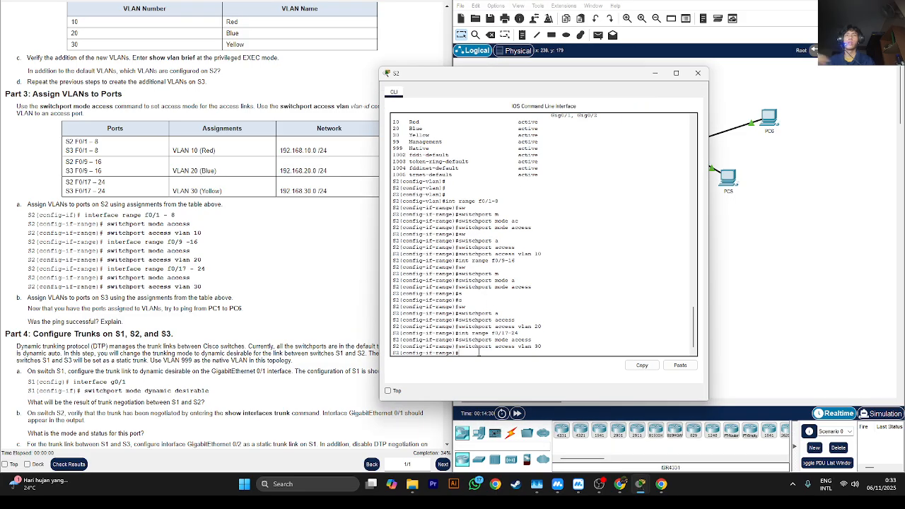
text(do show vlan)
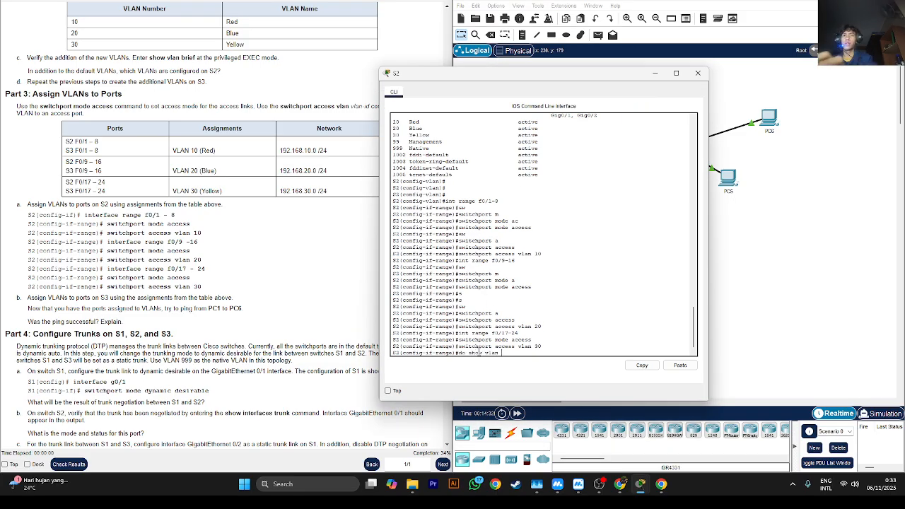
text( brief)
key(Return)
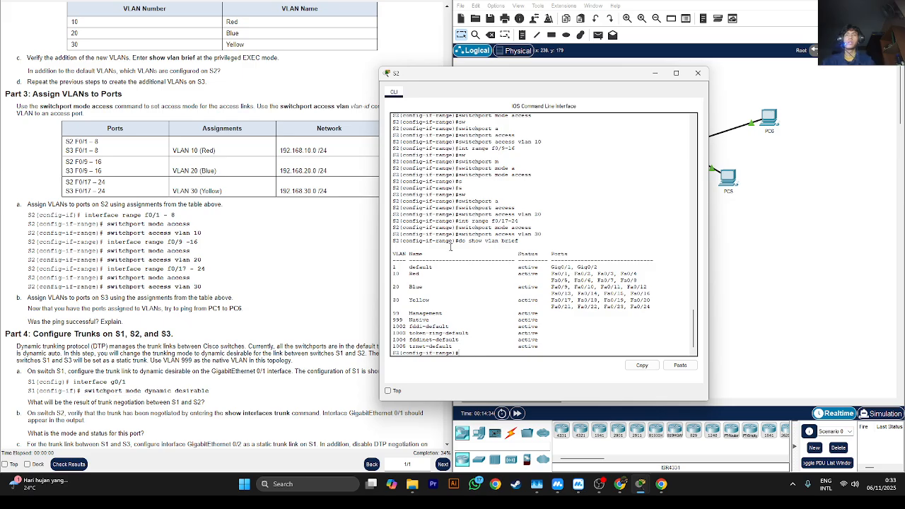
- Check the switch port of the link between PC1 and S2 against the VLAN 10 ports in S2's VLAN list
drag(537, 75, 343, 155)
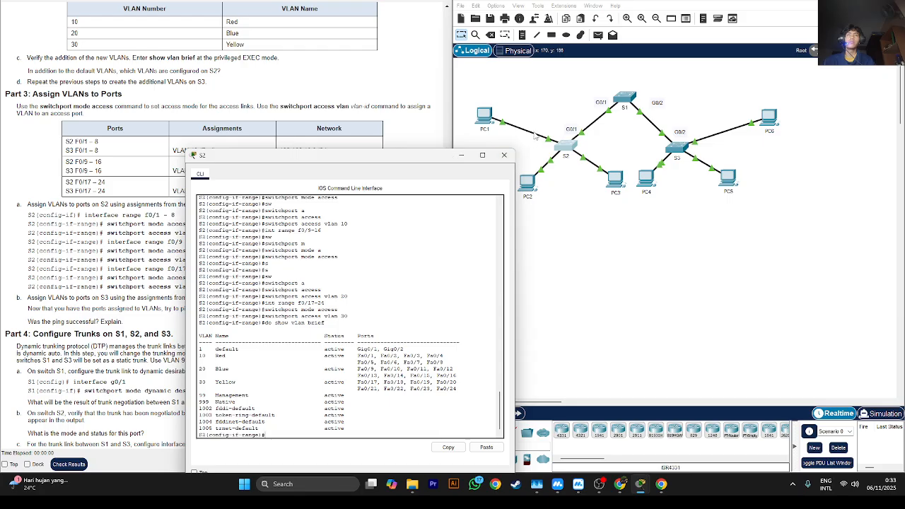
click(535, 131)
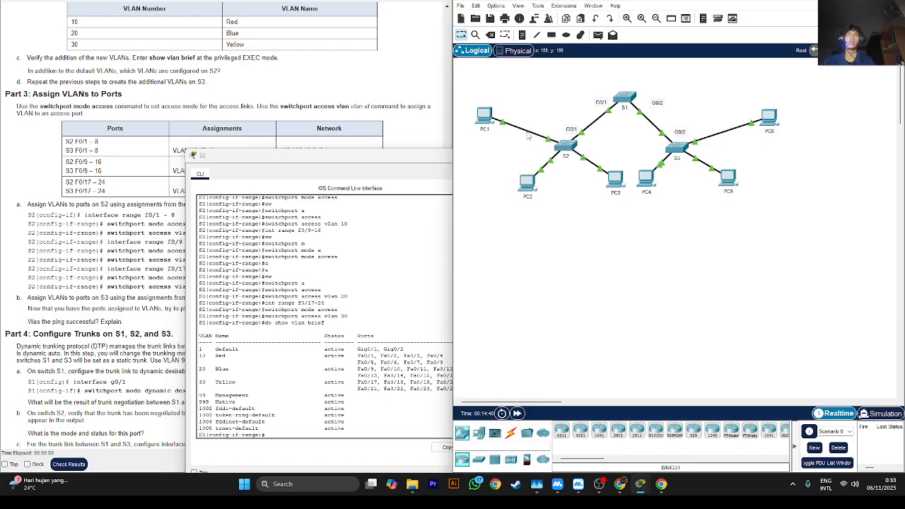
click(400, 159)
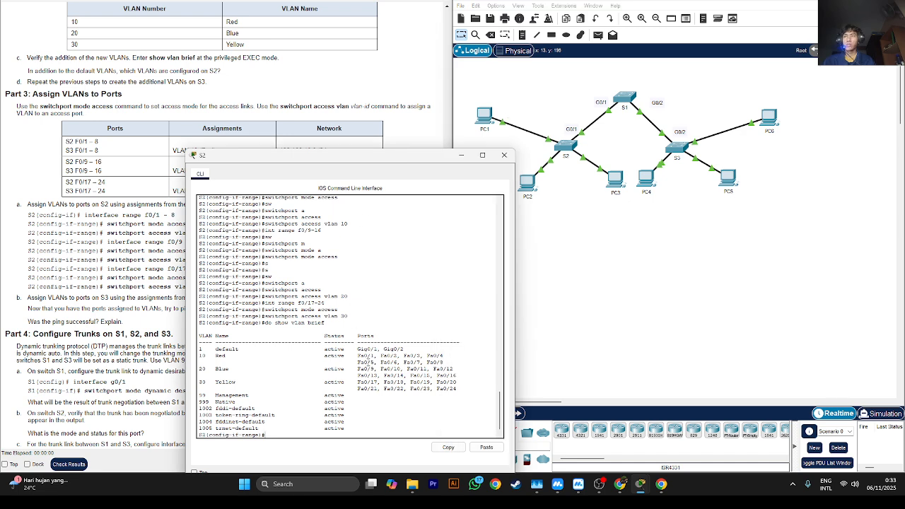
drag(350, 362, 322, 361)
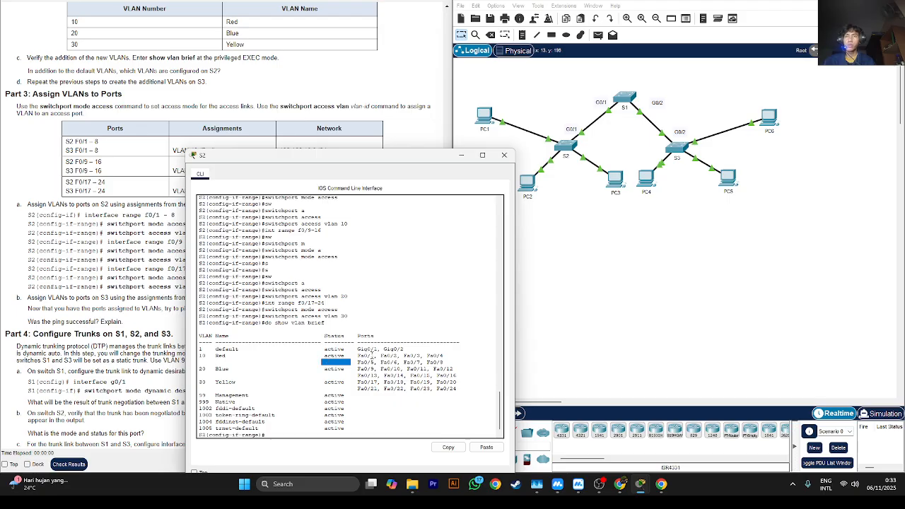
click(368, 355)
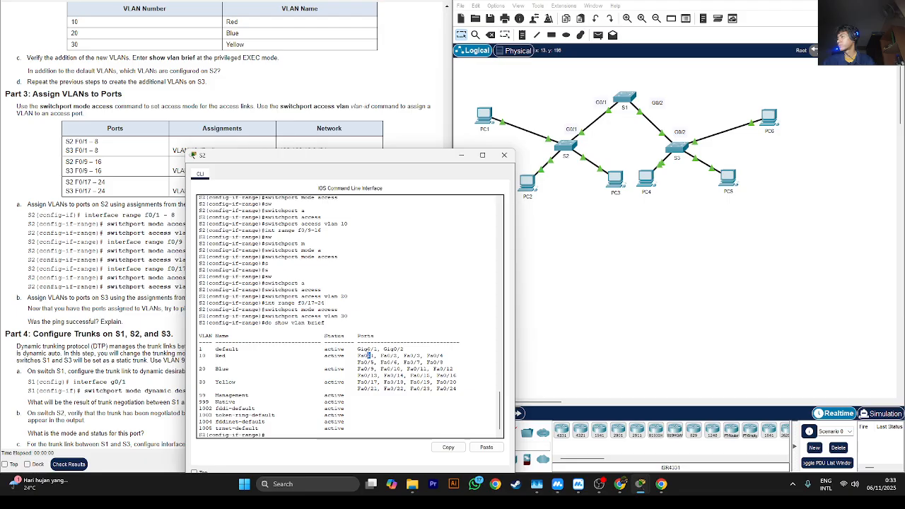
- Minimize the S2 window and read the Part 4 instructions on configuring trunks on S1, S2, and S3
click(456, 155)
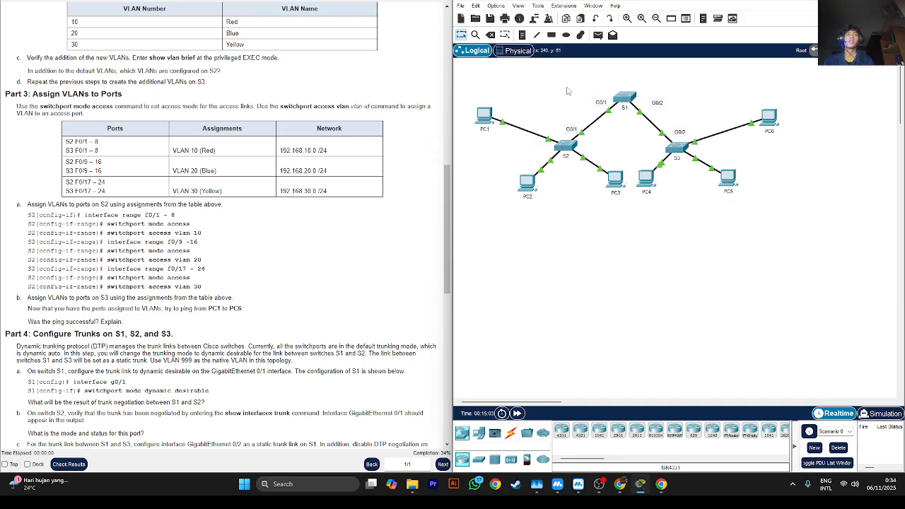
drag(566, 86, 707, 71)
scroll(301, 196, down, 5)
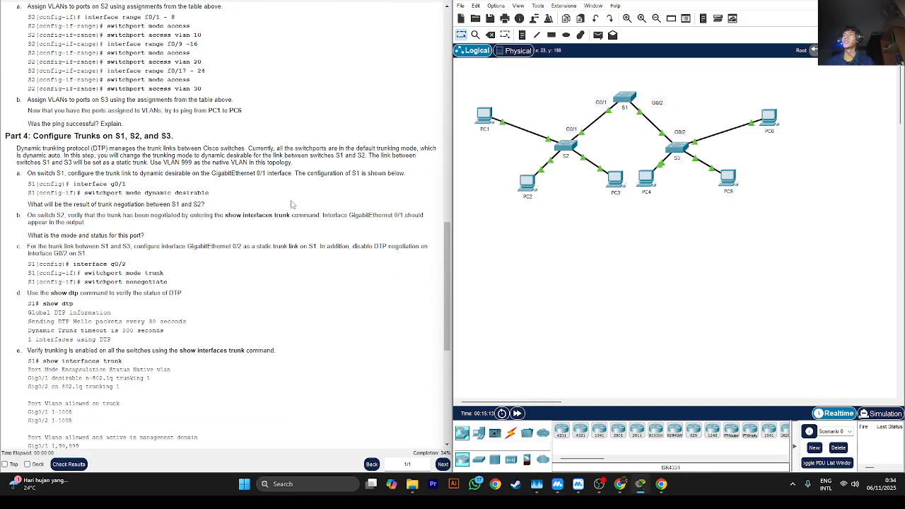
drag(80, 134, 5, 135)
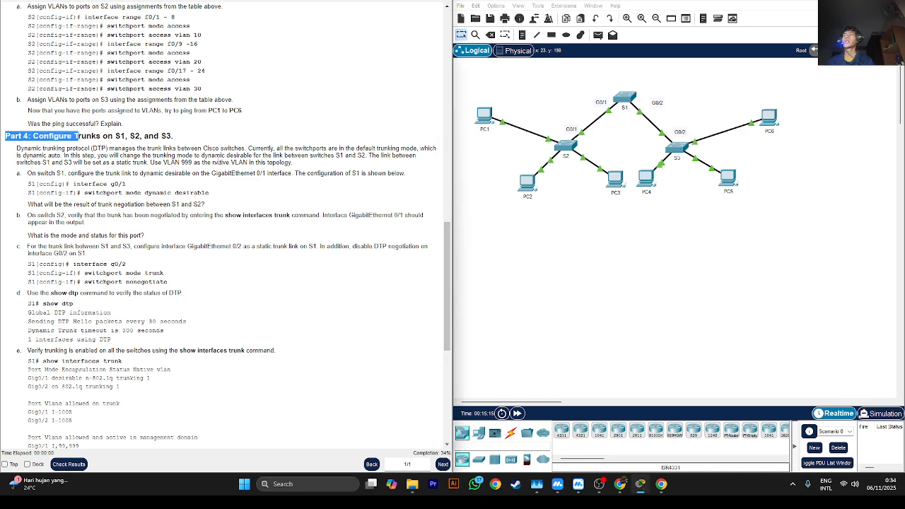
scroll(91, 154, down, 1)
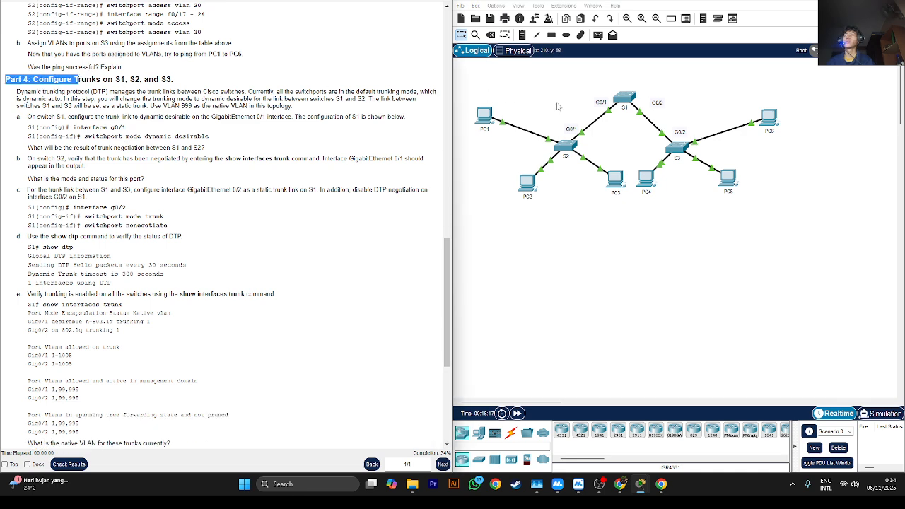
click(154, 131)
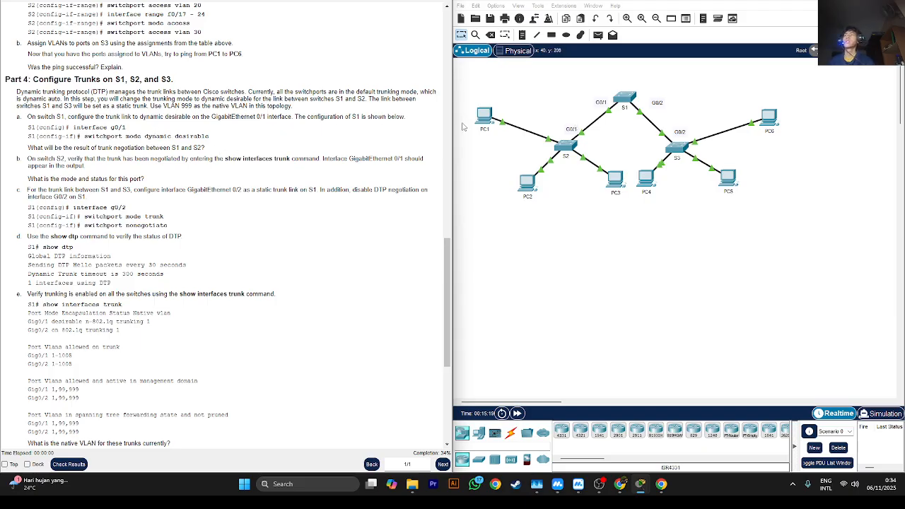
- Open S1's command line and enter global configuration mode
click(624, 99)
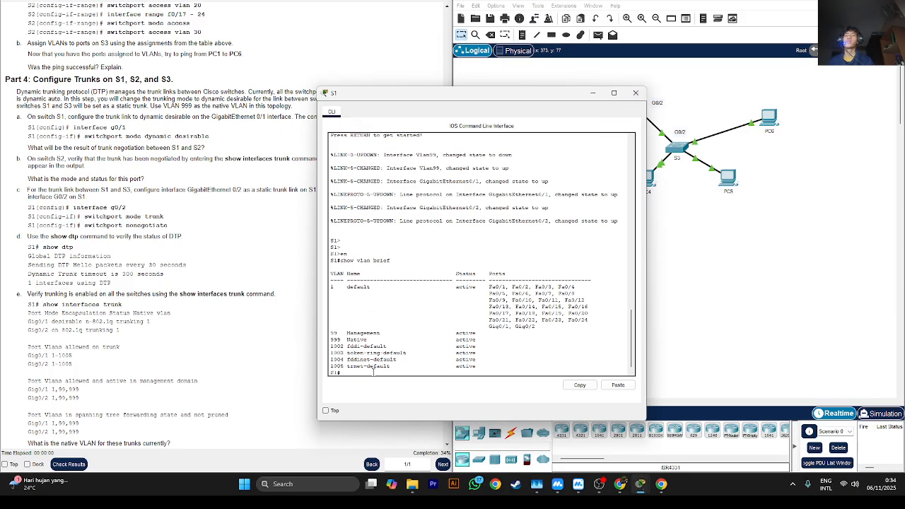
text(con)
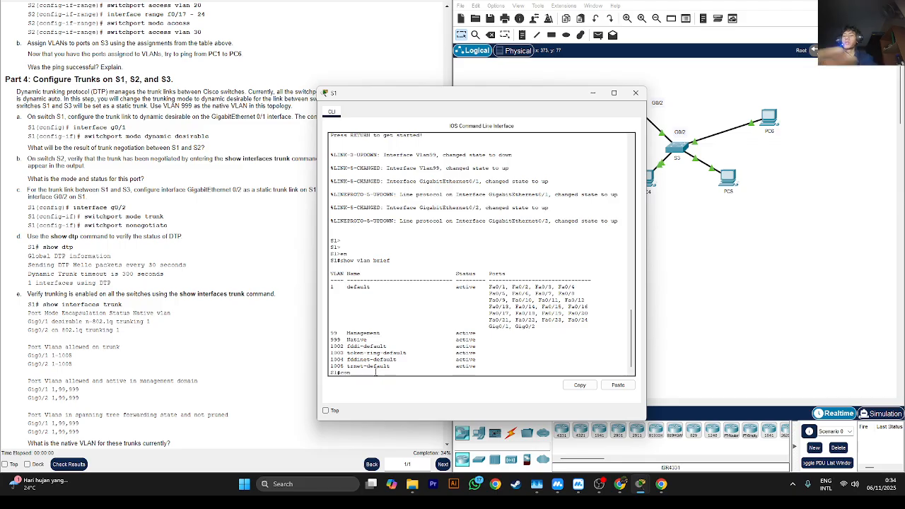
text(fig)
key(Return)
key(Return)
key(Return)
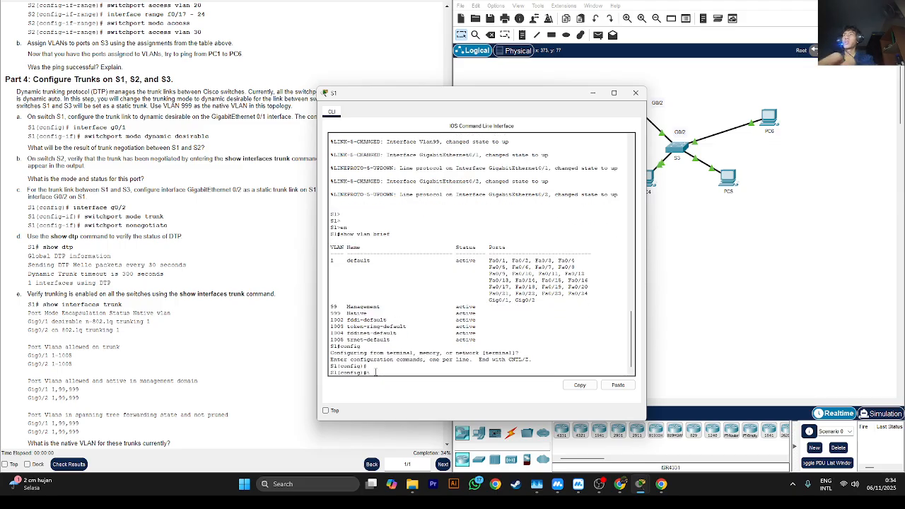
- Set S1's interface g0/1 to trunking mode dynamic desirable with switchport mode dynamic desirable
text(int g0/1)
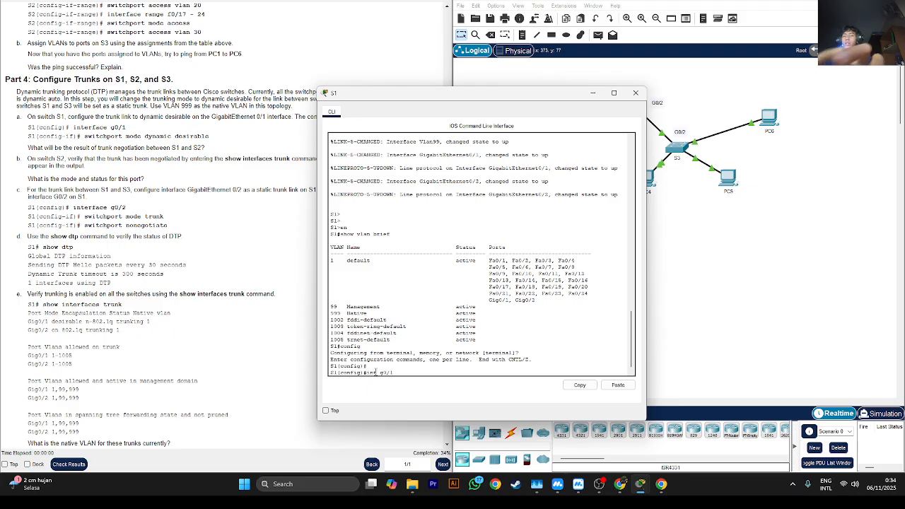
key(Return)
text(sw)
key(Tab)
key(Tab)
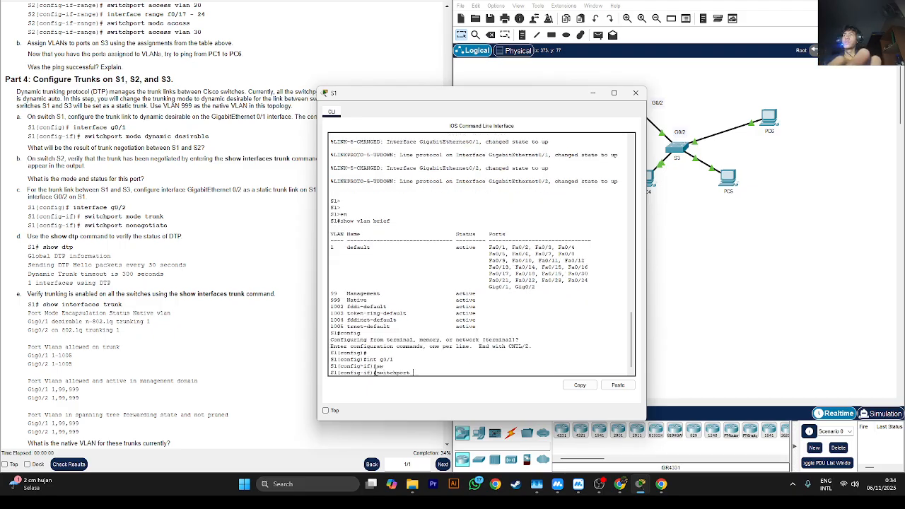
text(mod)
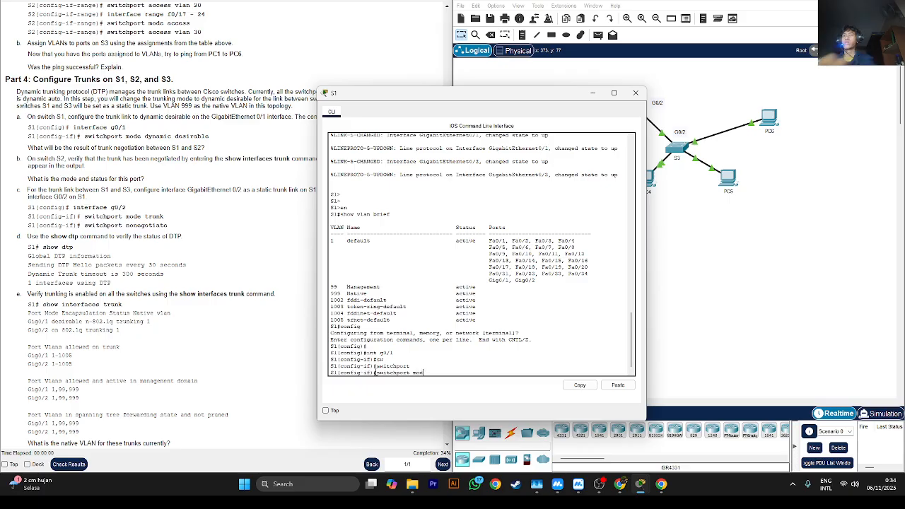
text(e dyn)
key(Tab)
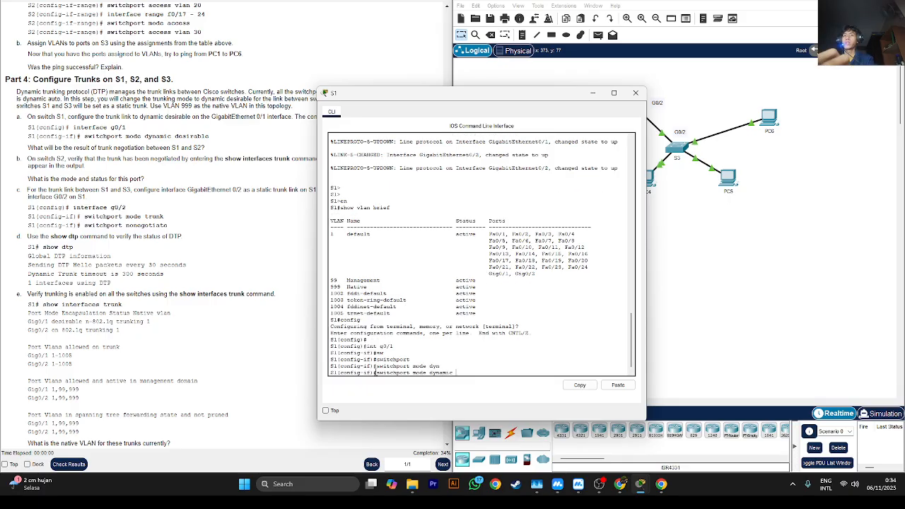
text(de)
key(Tab)
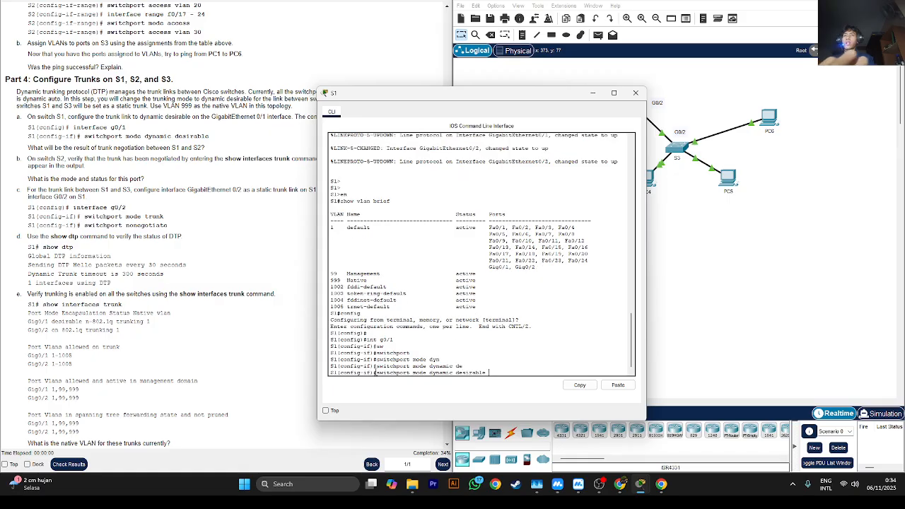
key(Return)
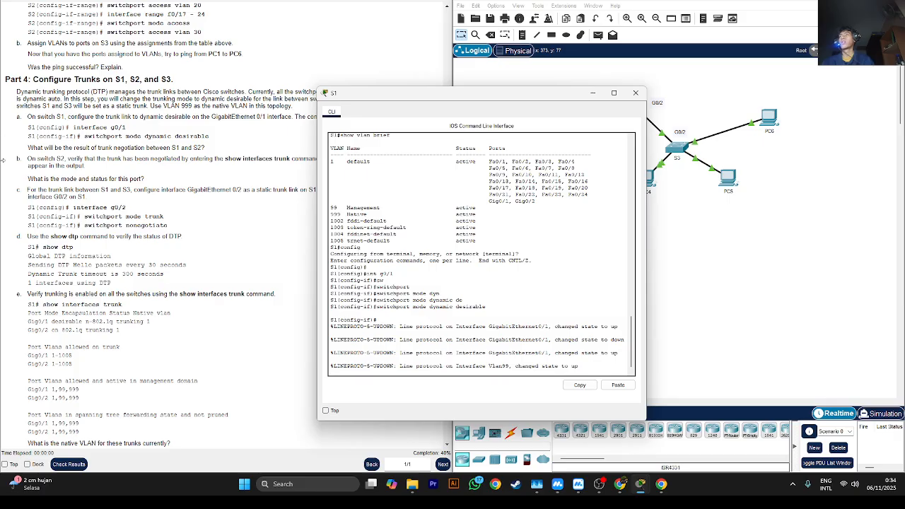
- Read the question on the trunk negotiation result between S1 and S2, and minimize the S1 window
drag(38, 147, 106, 159)
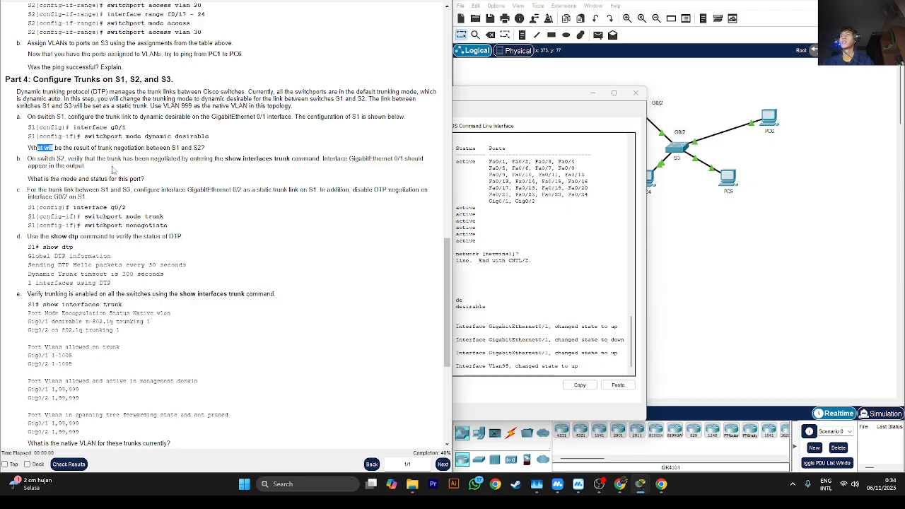
double_click(65, 148)
click(109, 148)
click(488, 118)
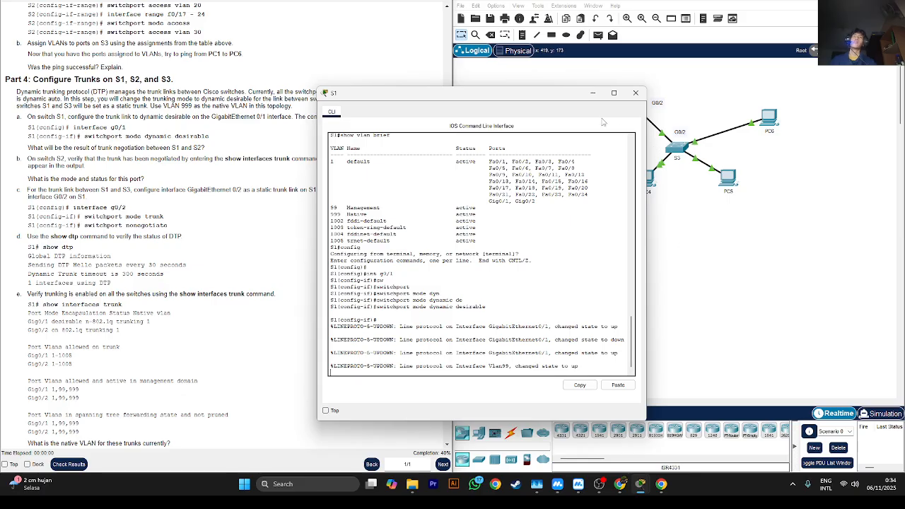
click(592, 93)
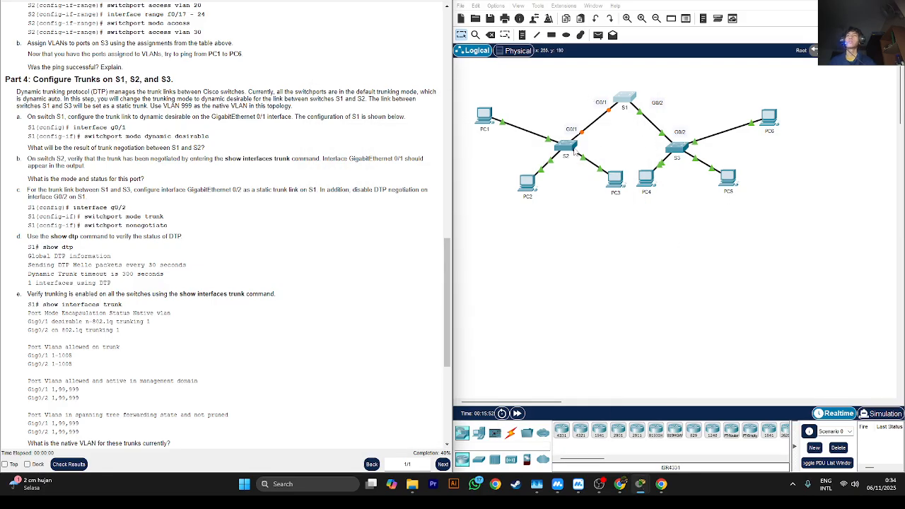
- Open S2's command line, move its window clear of the topology, and examine the G0/1 link between S1 and S2
click(566, 146)
drag(433, 162, 494, 115)
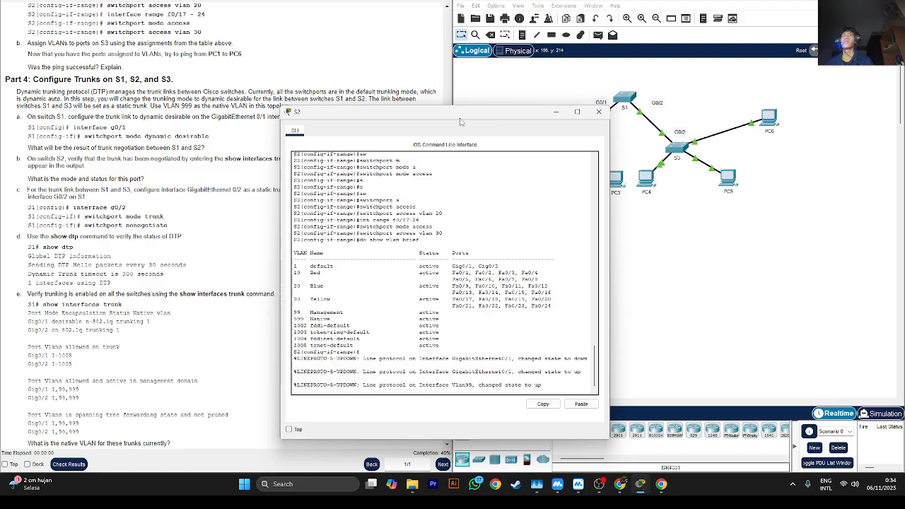
drag(459, 123, 357, 189)
drag(591, 86, 635, 124)
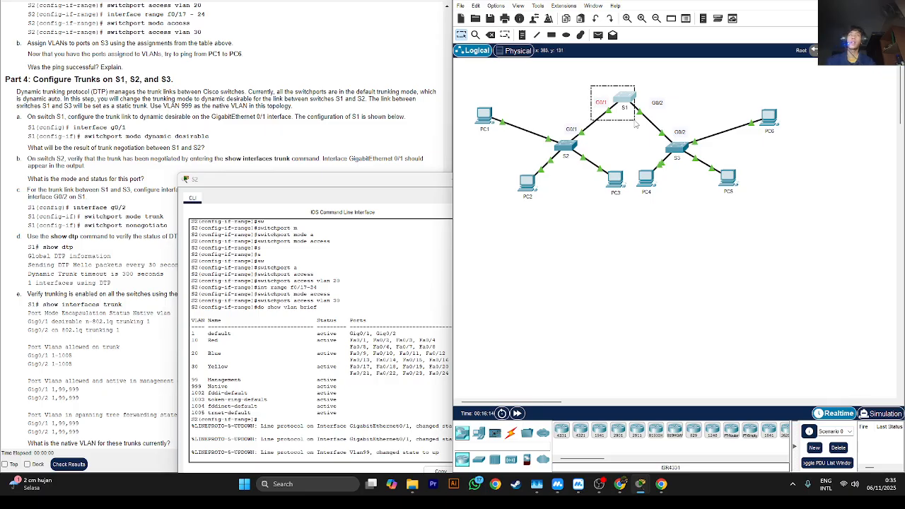
drag(635, 123, 675, 80)
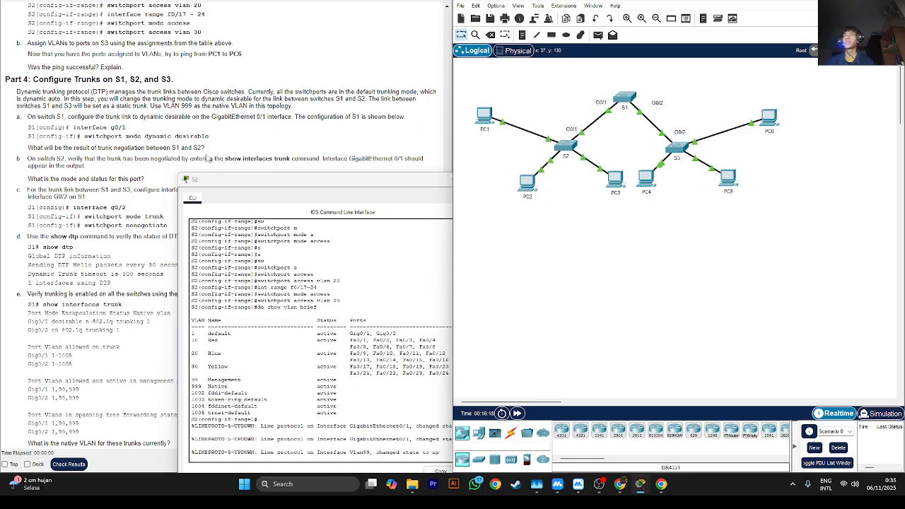
- Read Part 4 step b on verifying the negotiated trunk on S2 with show interfaces trunk
scroll(208, 159, down, 2)
click(70, 105)
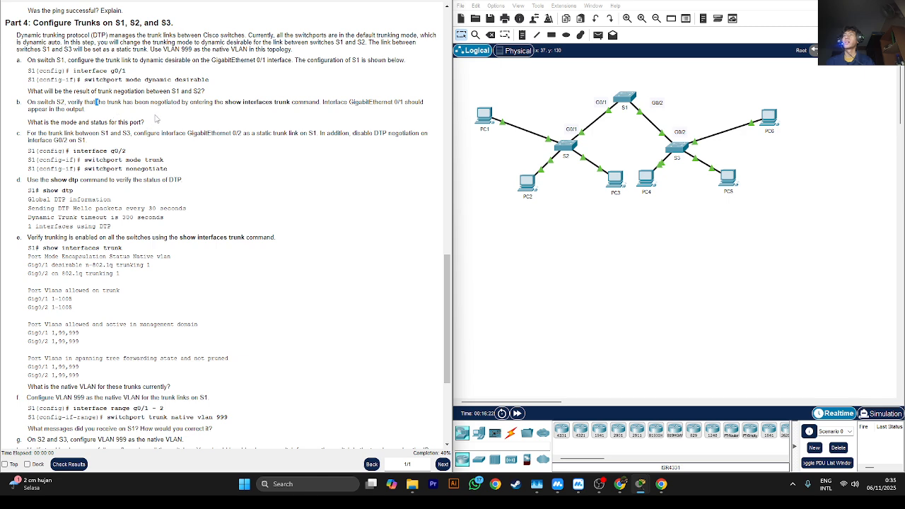
click(258, 102)
drag(228, 101, 318, 113)
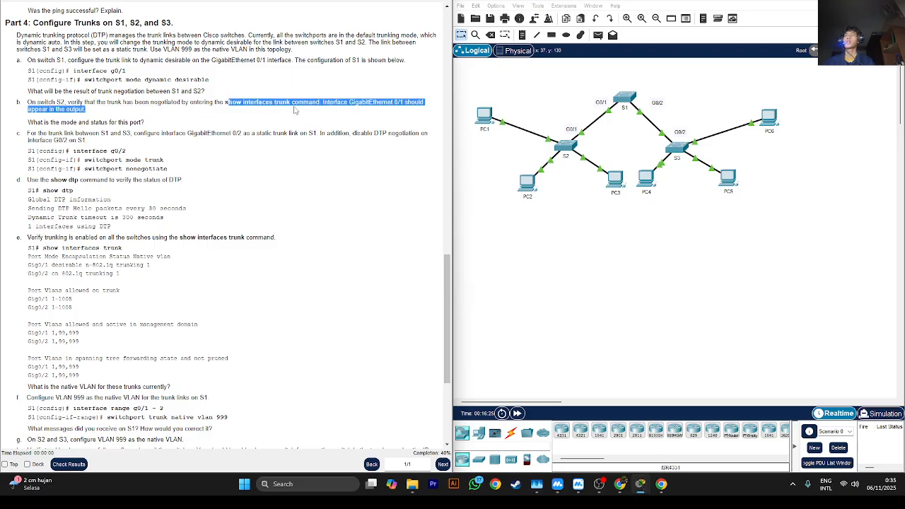
click(286, 110)
- Bring up S2's command line and list its trunk interfaces with do show int trunk
click(569, 147)
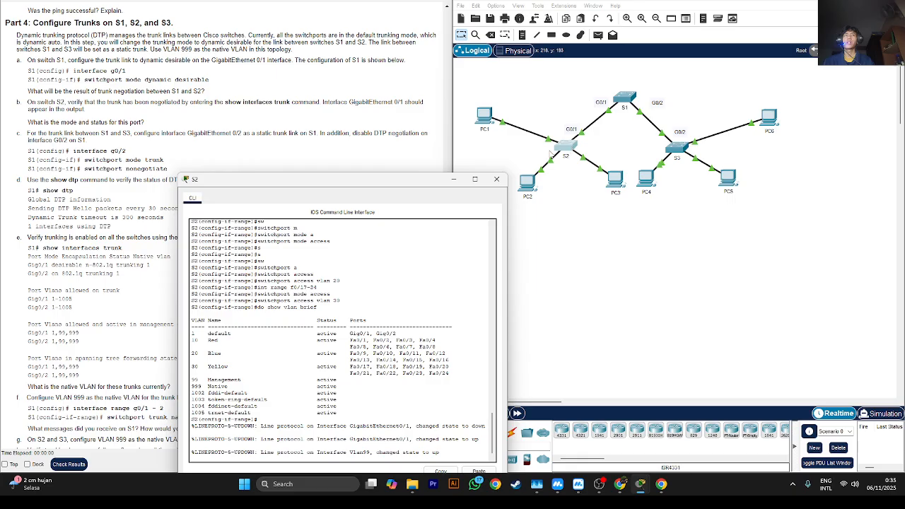
drag(329, 182, 412, 126)
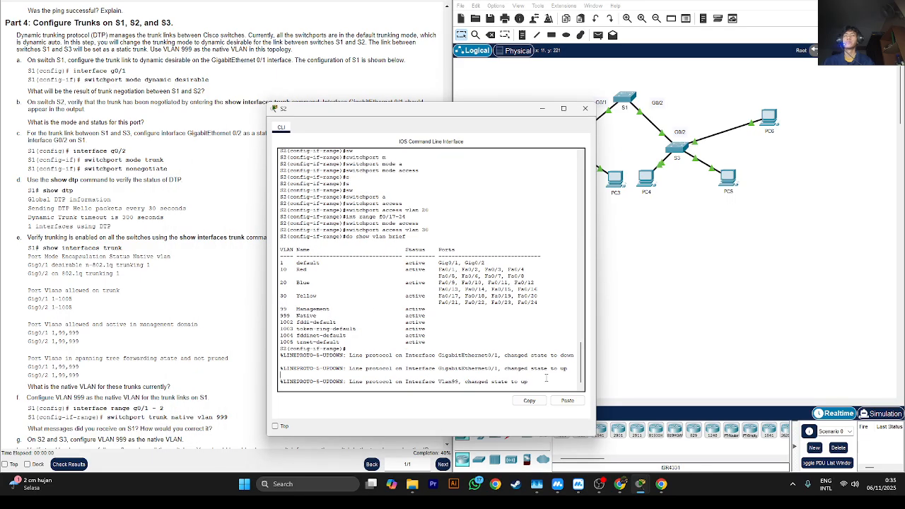
key(Return)
key(Return)
key(Return)
key(Return)
text(s)
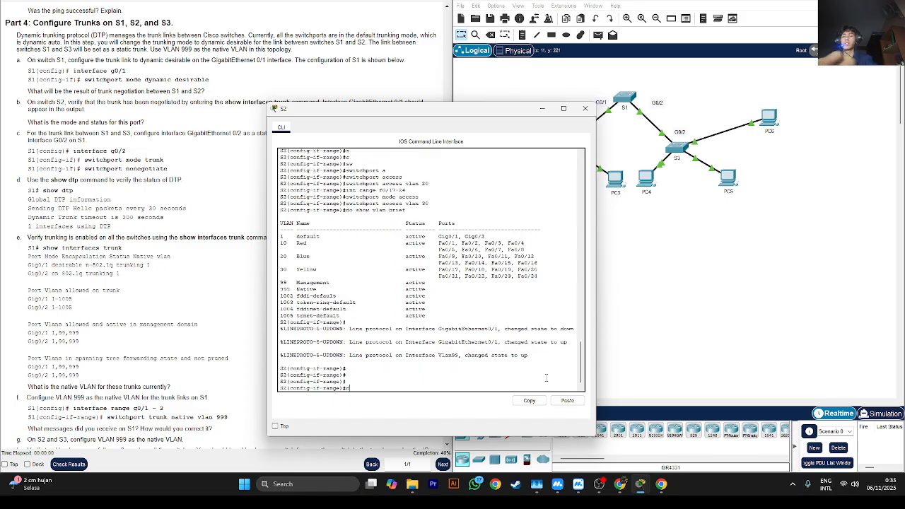
text(o show int tru)
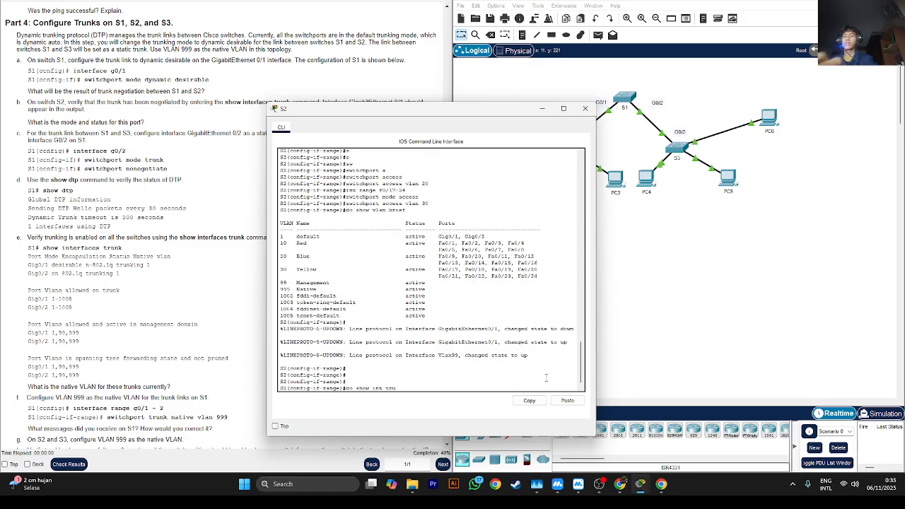
text(nk)
key(Return)
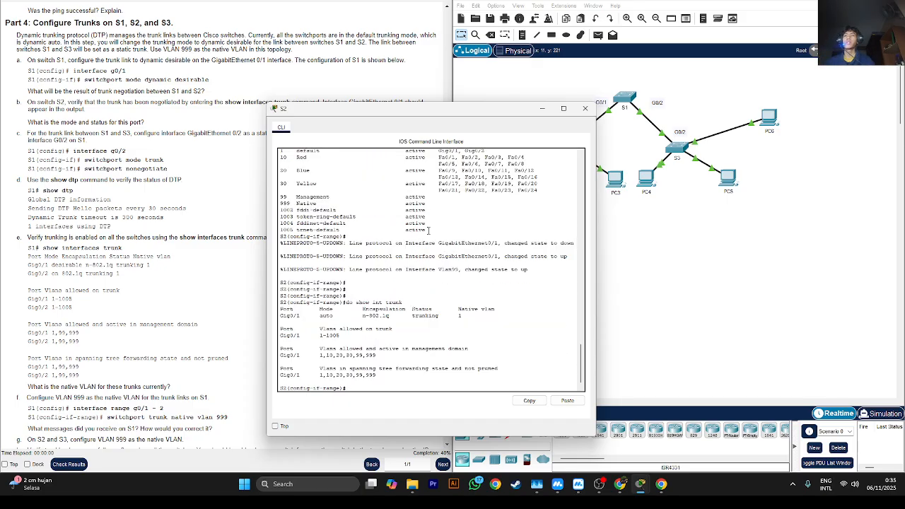
- Check the mode and status of Gig0/1 in S2's trunk list, and minimize the S2 window
drag(300, 316, 372, 310)
double_click(423, 315)
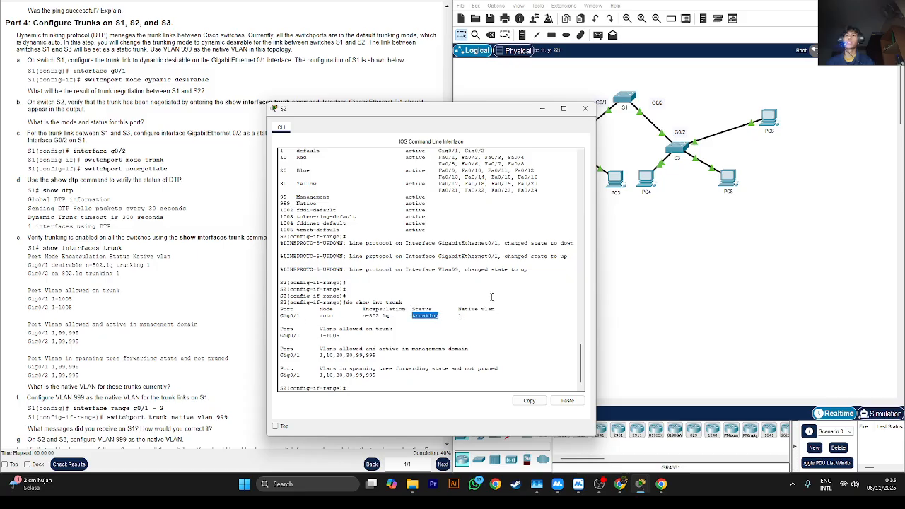
click(326, 322)
drag(475, 113, 347, 176)
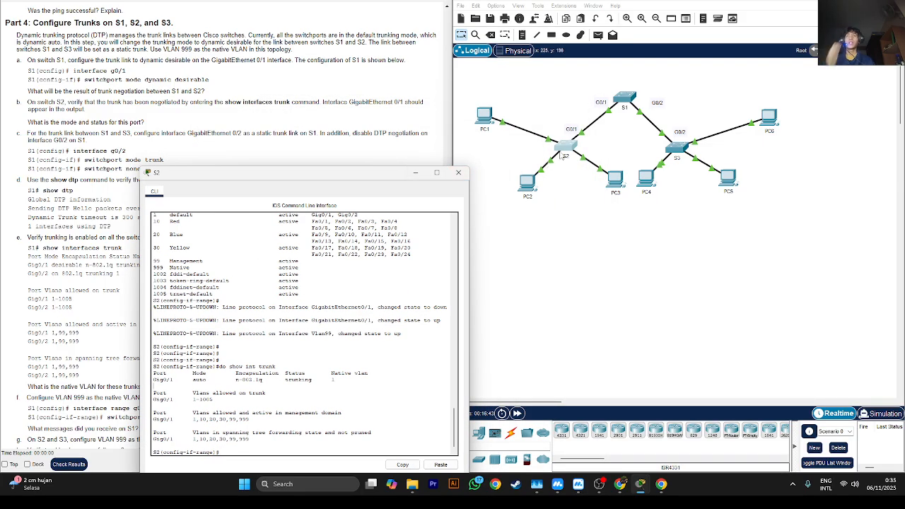
click(579, 82)
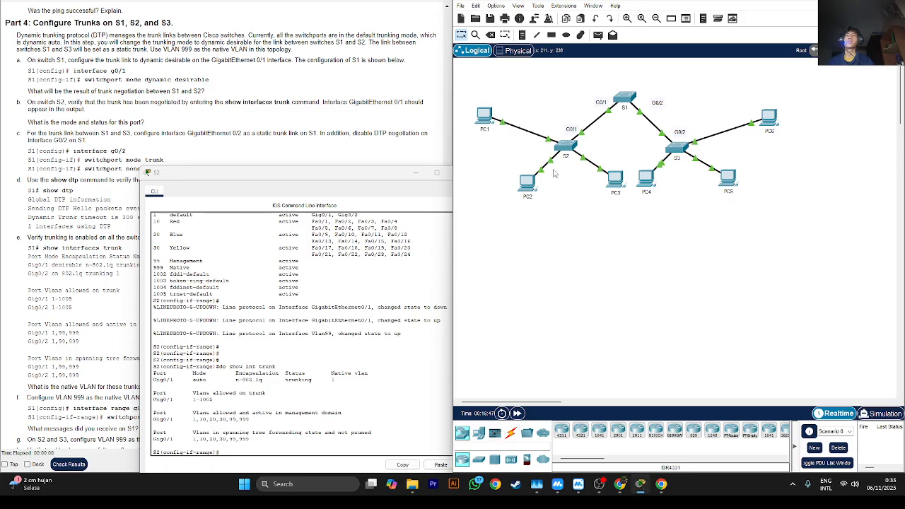
click(415, 173)
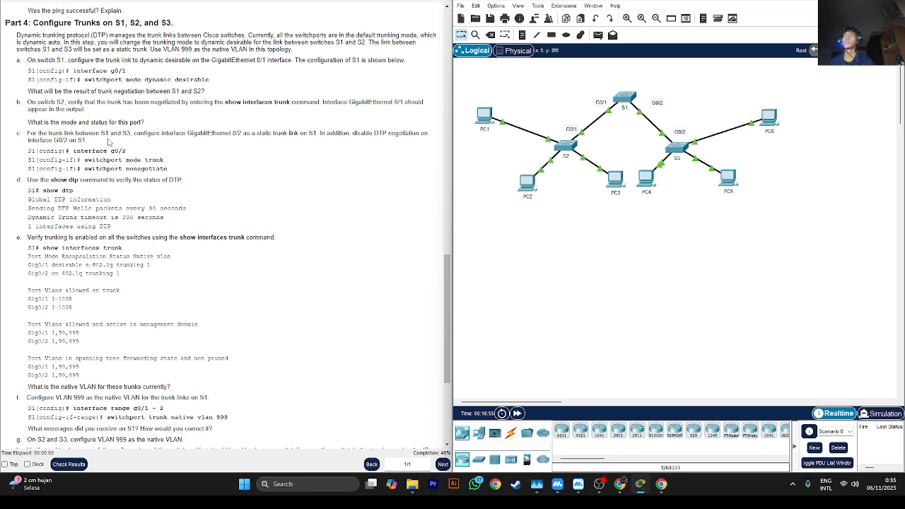
- Read Part 4 step c on making S1's GigabitEthernet 0/2 a static trunk and disabling DTP negotiation
double_click(236, 133)
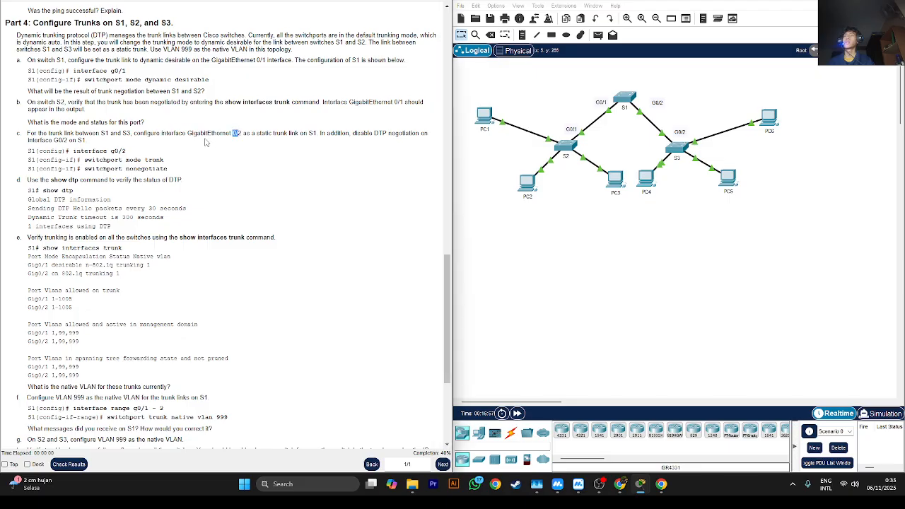
drag(252, 132, 313, 132)
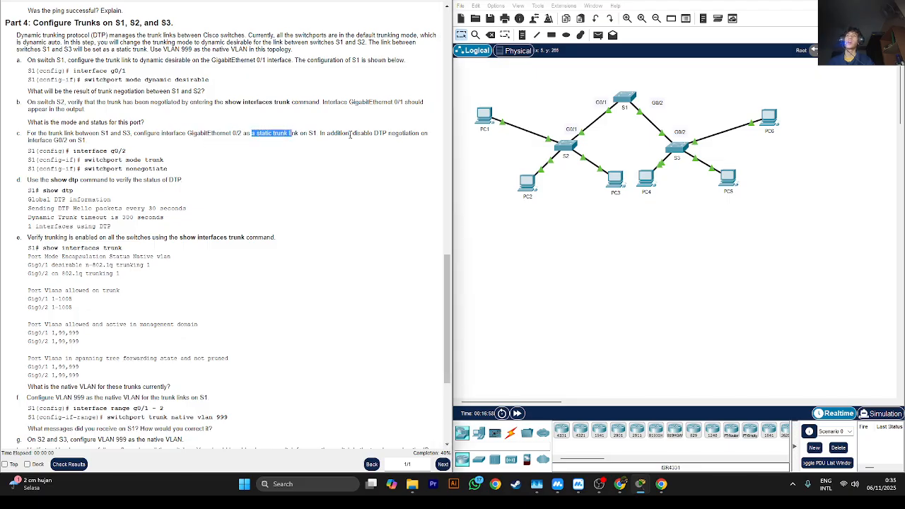
click(355, 132)
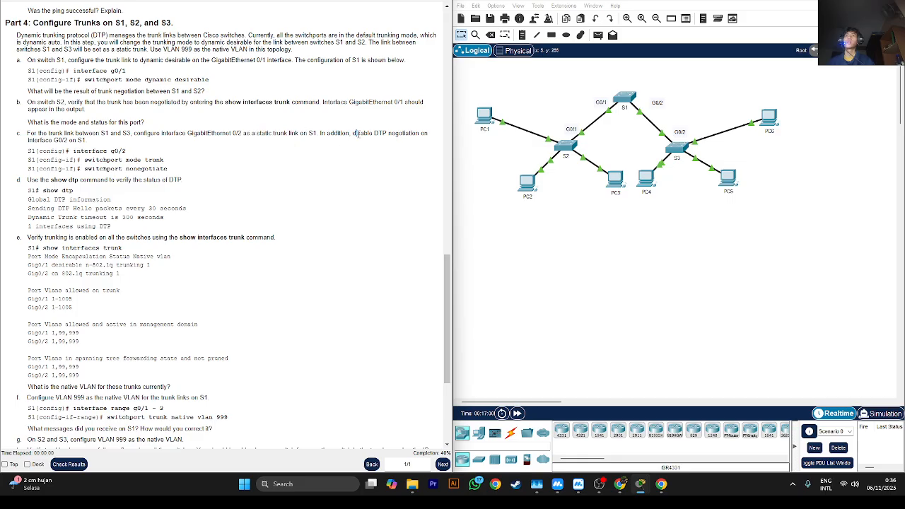
double_click(396, 133)
- Bring up S1's command line and enter interface configuration for g0/2
click(63, 143)
click(624, 101)
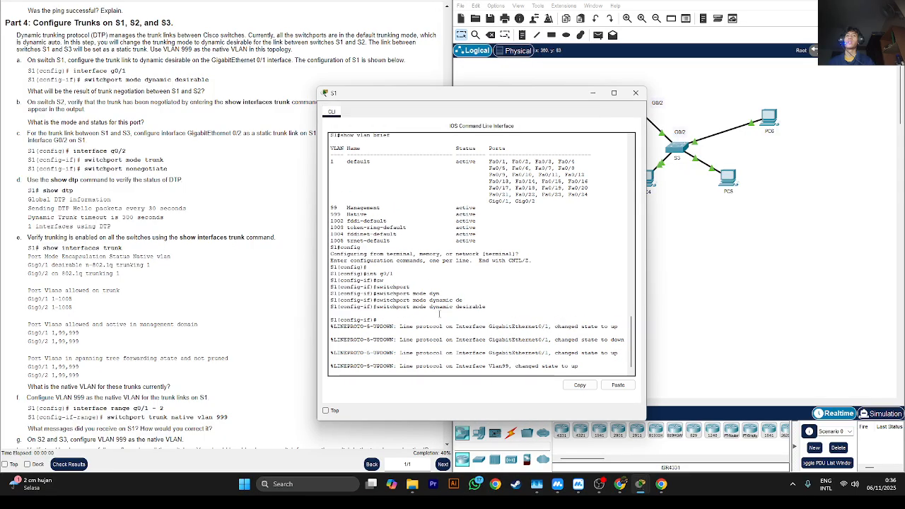
key(Return)
key(Return)
key(Return)
key(Return)
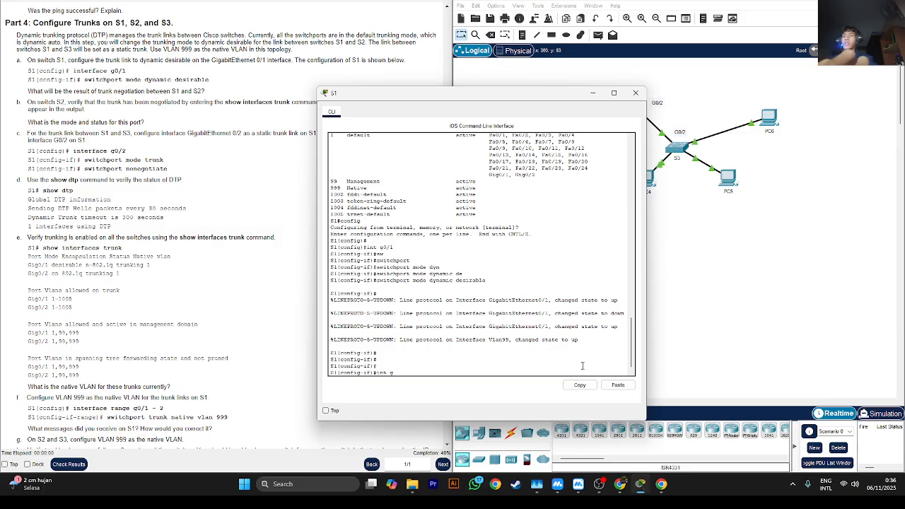
text(int g0/2)
key(Return)
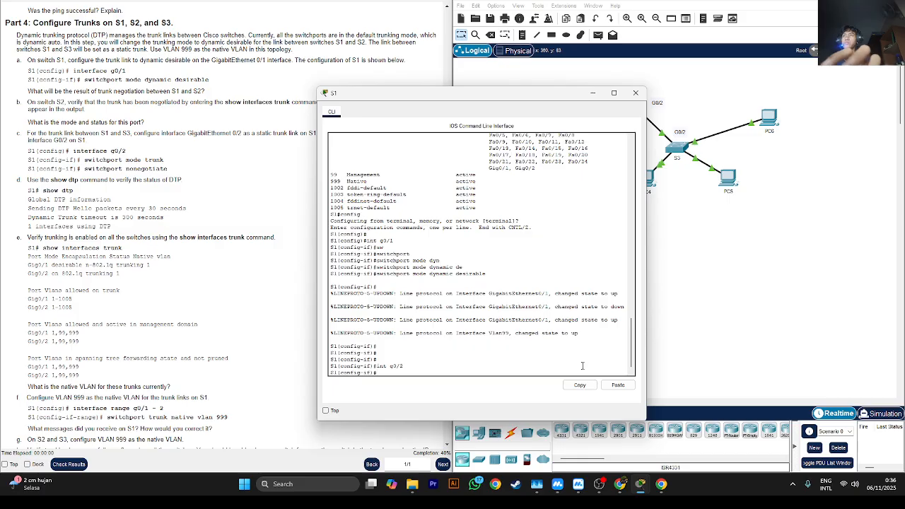
- Make S1's g0/2 interface a static trunk with switchport mode trunk
text(sw)
key(Tab)
text(m)
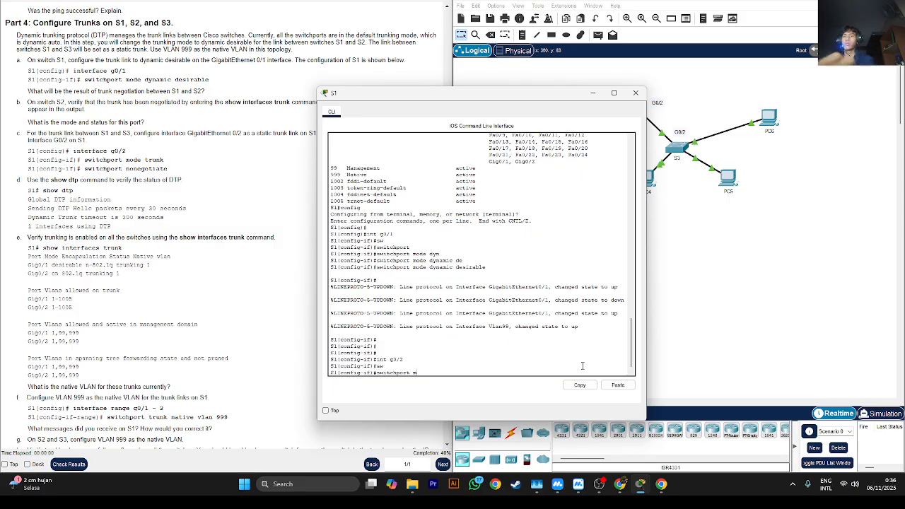
text(ode)
key(Tab)
text(tru)
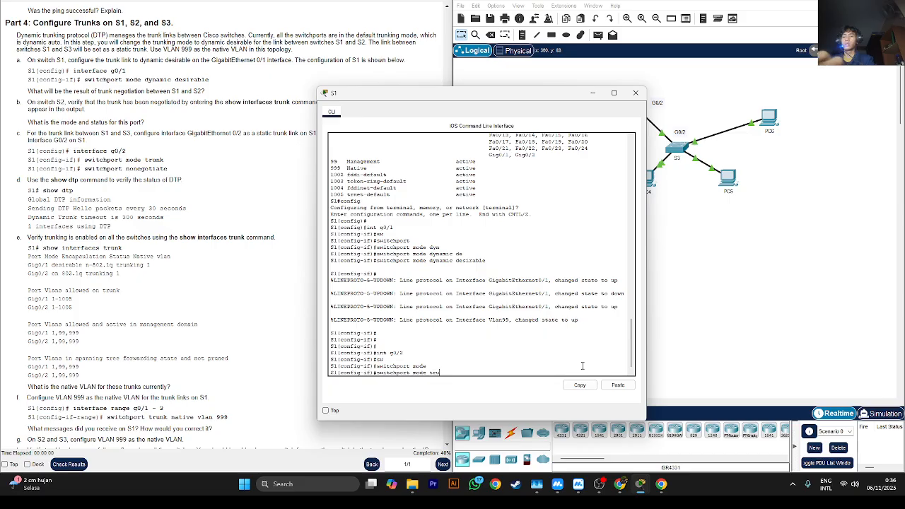
text(nk)
key(Return)
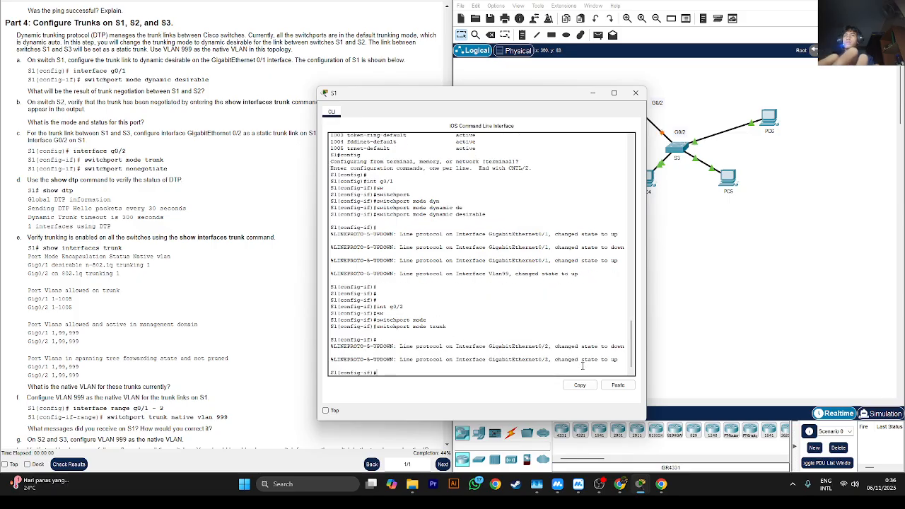
- Disable DTP negotiation on S1's g0/2 interface with switchport nonegotiate
text(sw)
key(Tab)
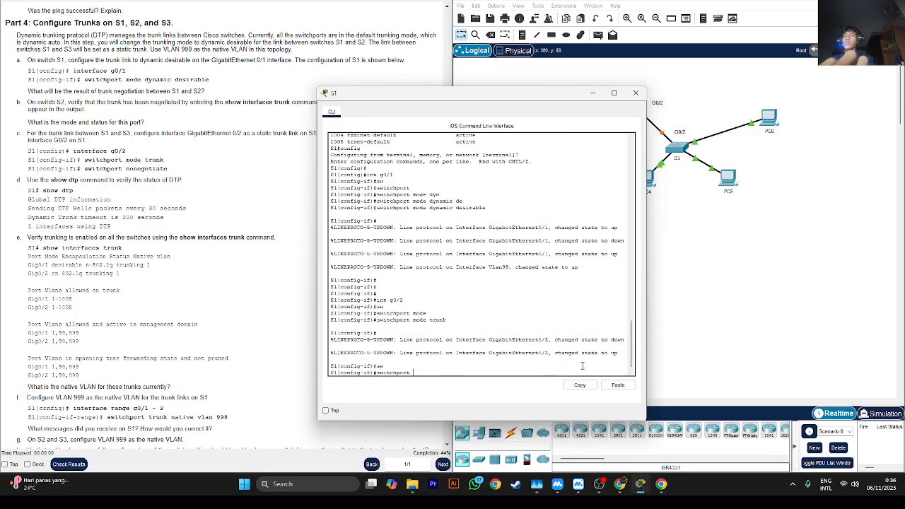
text(none)
key(Tab)
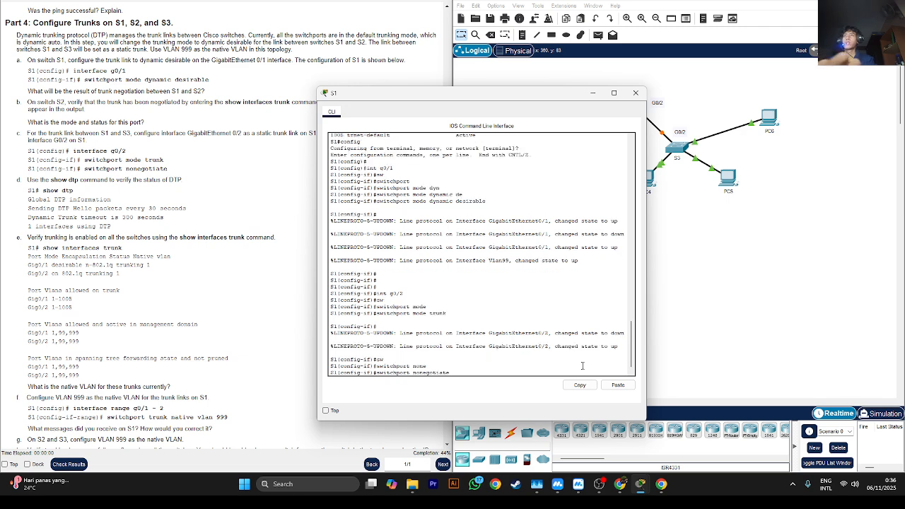
key(Return)
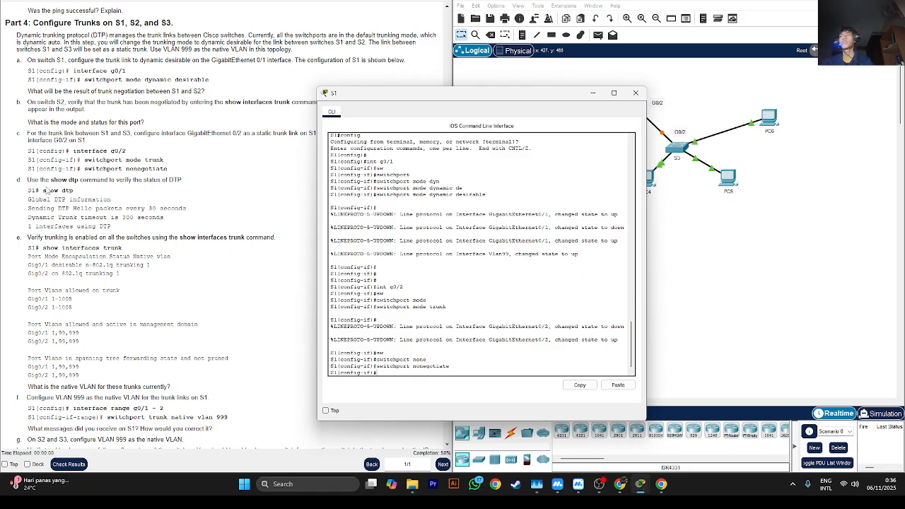
- Display S1's DTP status with do show dtp and check the dynamic trunk timeout and interface lines
text(do s)
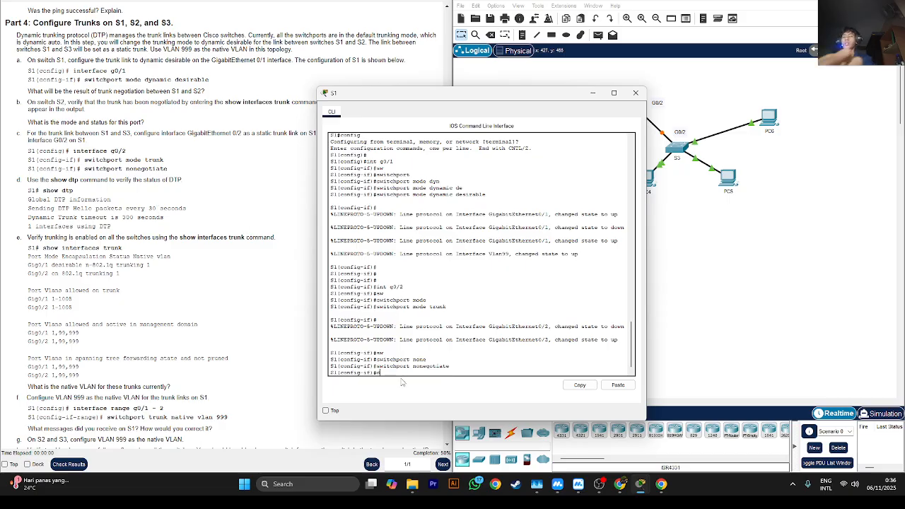
text(how dtp)
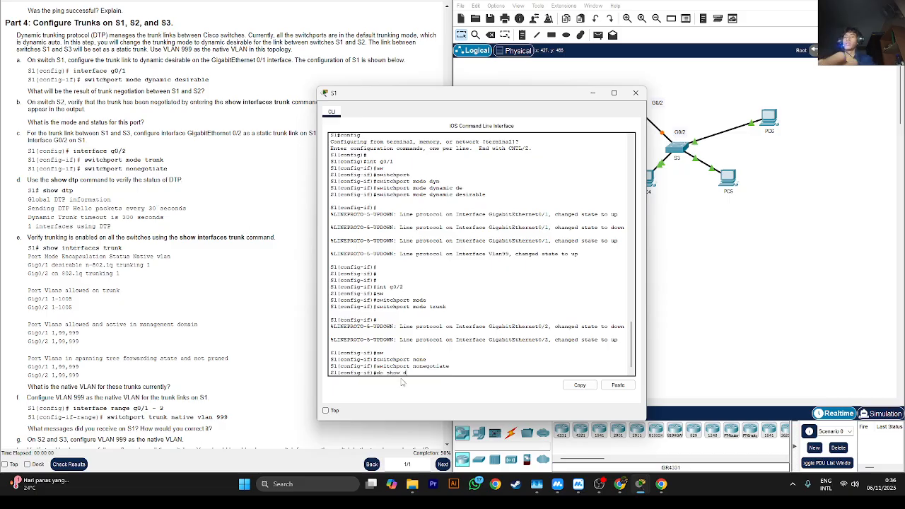
key(Return)
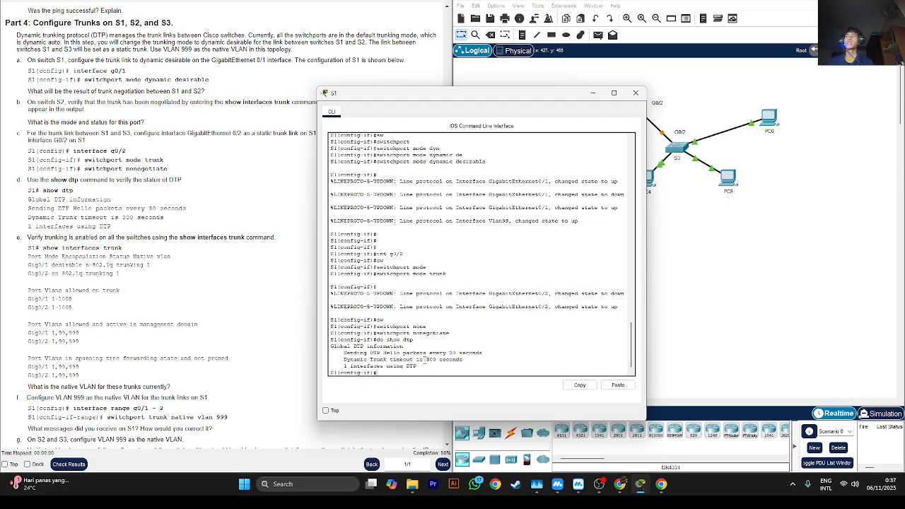
drag(424, 359, 506, 356)
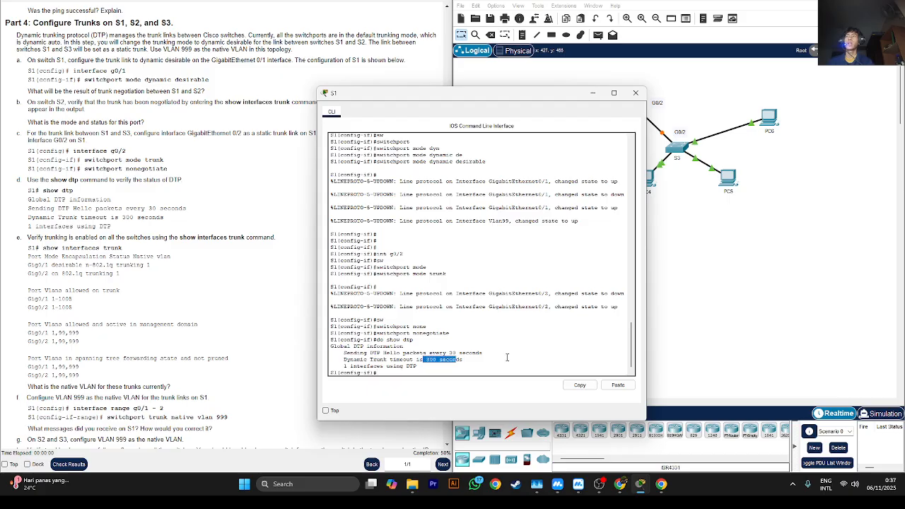
click(350, 366)
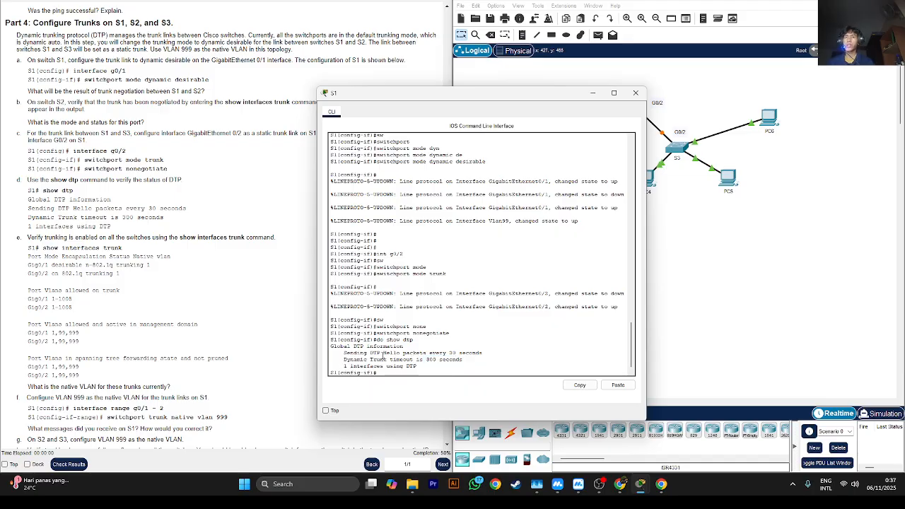
- List S1's trunk interfaces with do show int trunk and check the Gig0/1 entry
scroll(156, 292, down, 2)
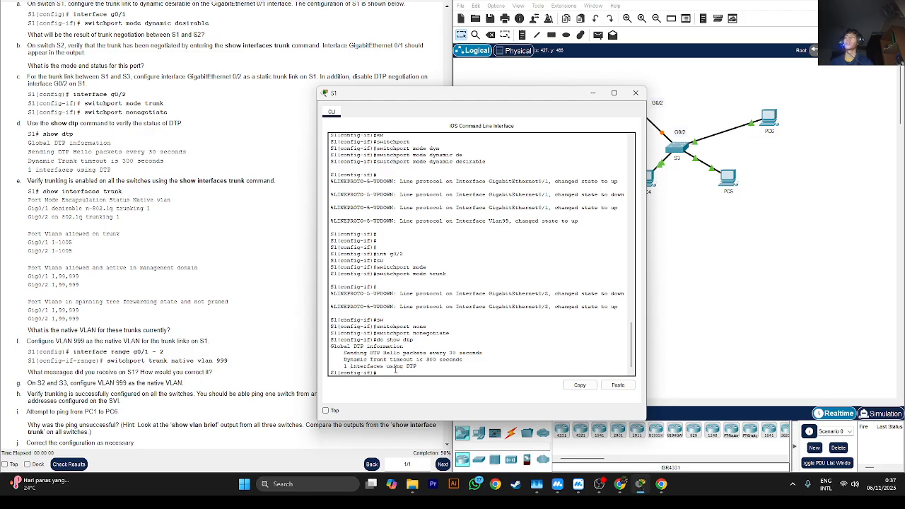
text(do sh)
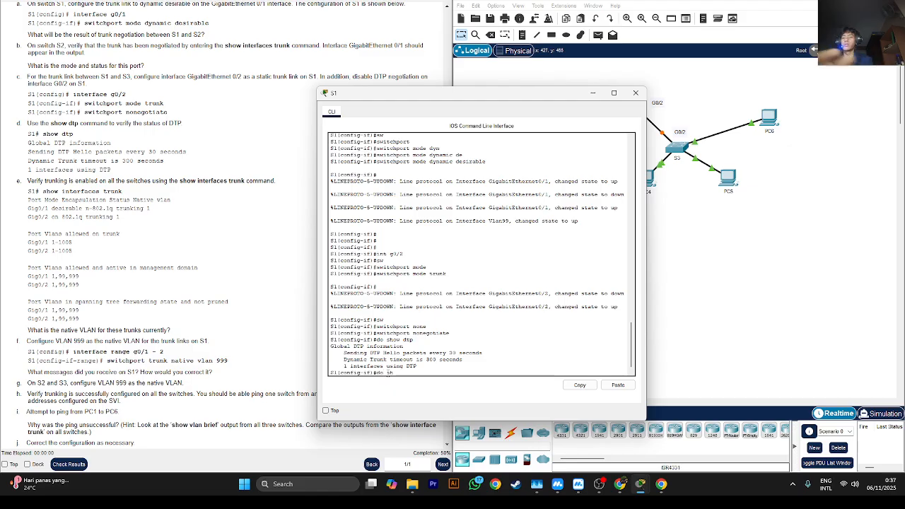
text(ow int)
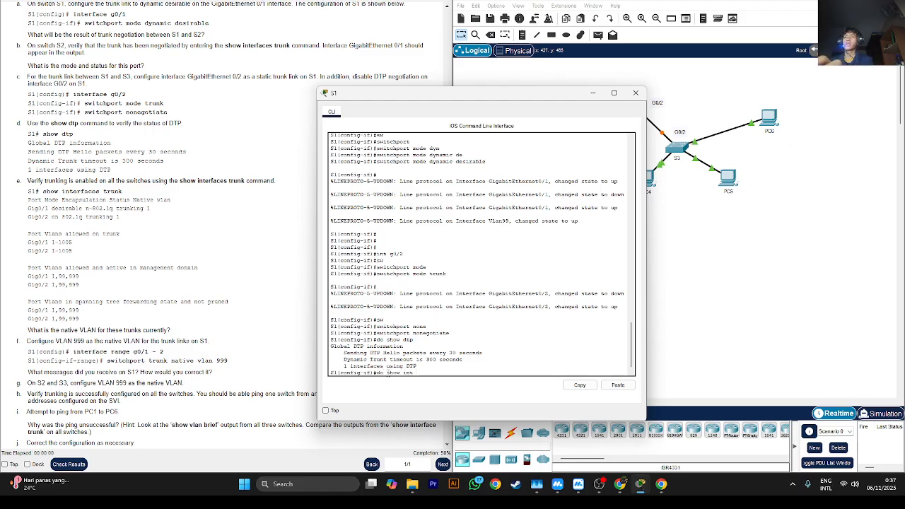
text( trunk)
key(Return)
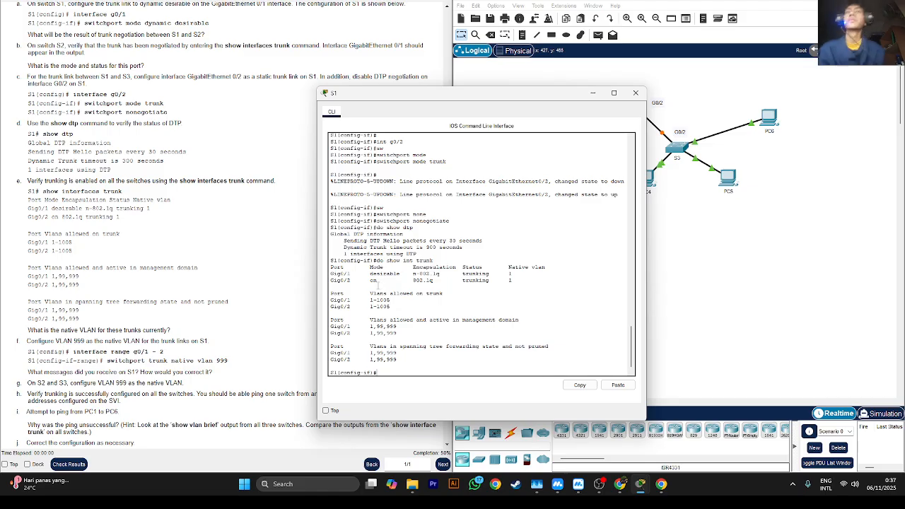
double_click(337, 273)
drag(357, 273, 353, 274)
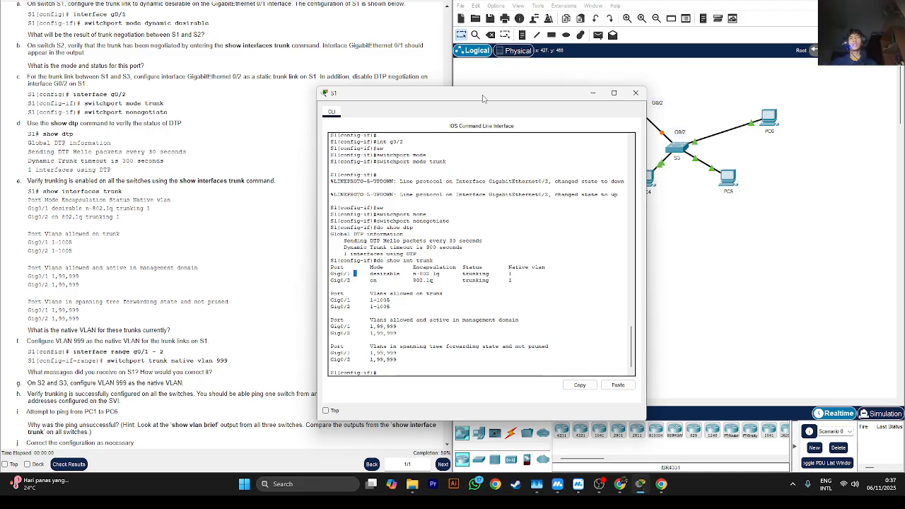
- Move the S1 window and read Part 4 step f on setting VLAN 999 as native VLAN for S1's trunk links
double_click(483, 98)
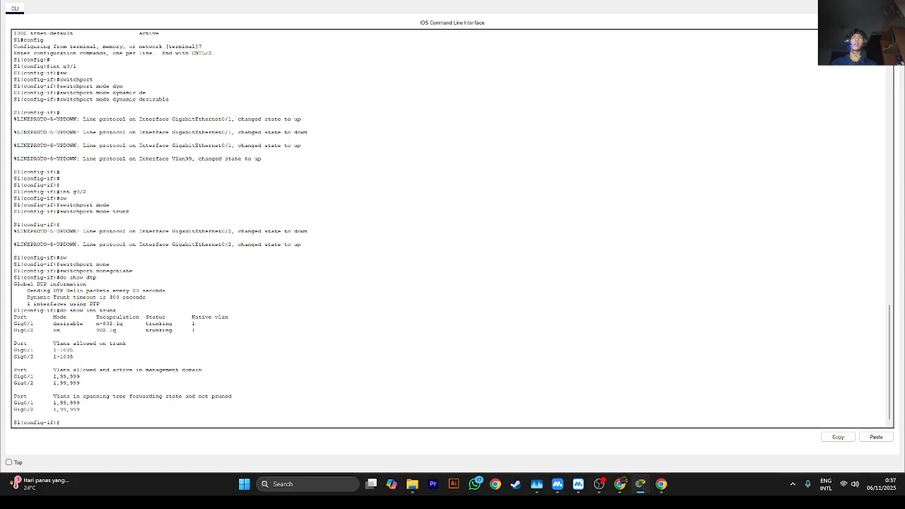
drag(482, 5, 379, 84)
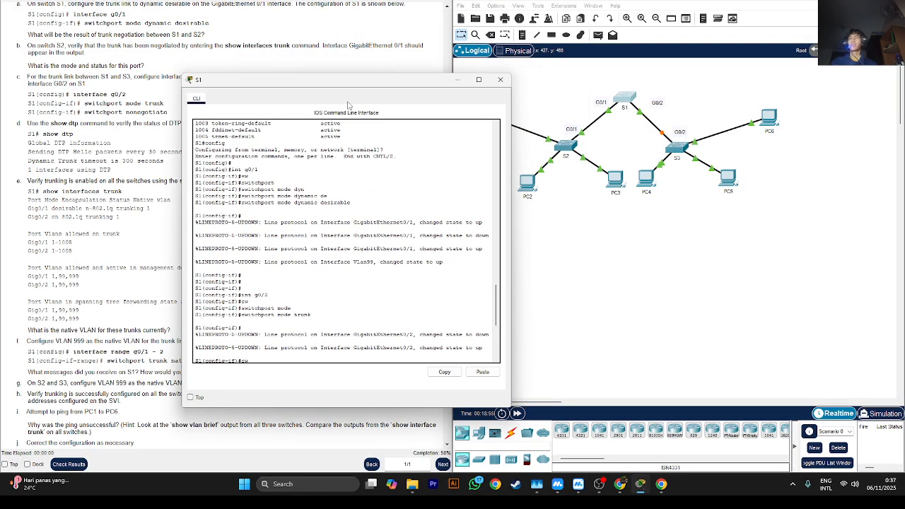
click(68, 276)
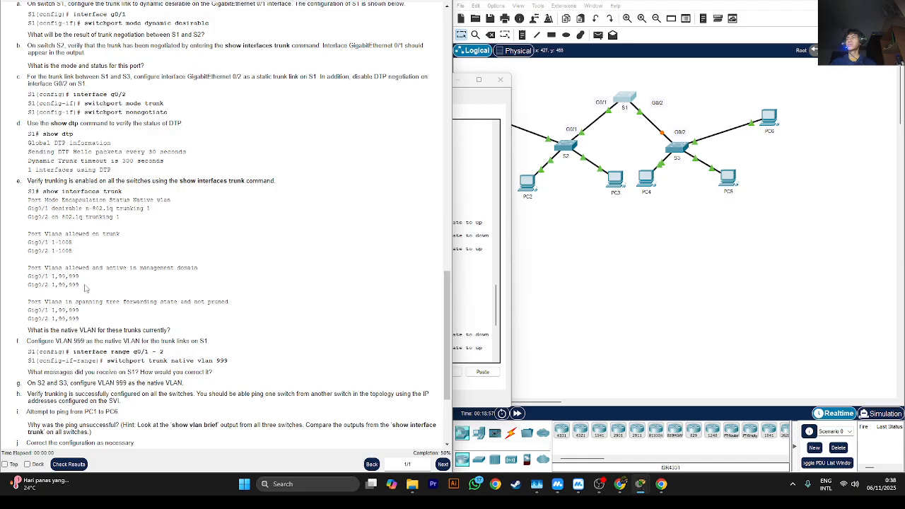
scroll(86, 288, down, 2)
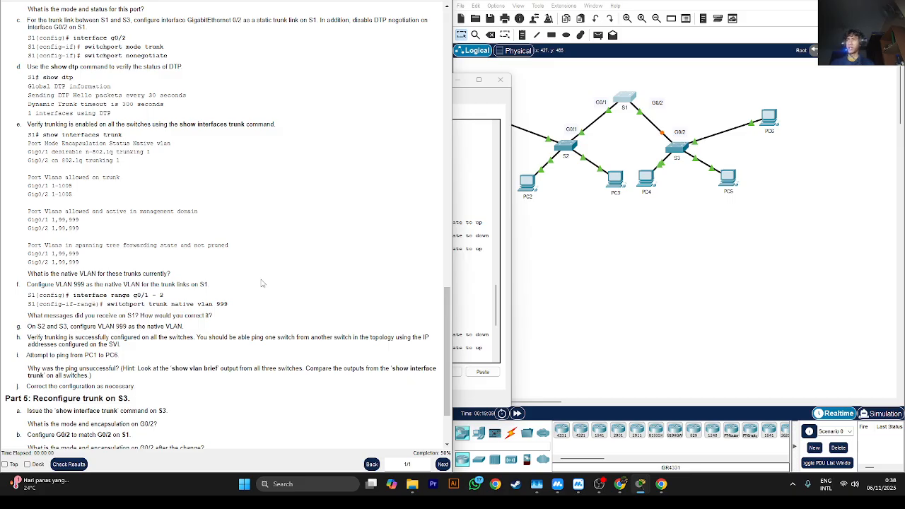
scroll(64, 283, down, 1)
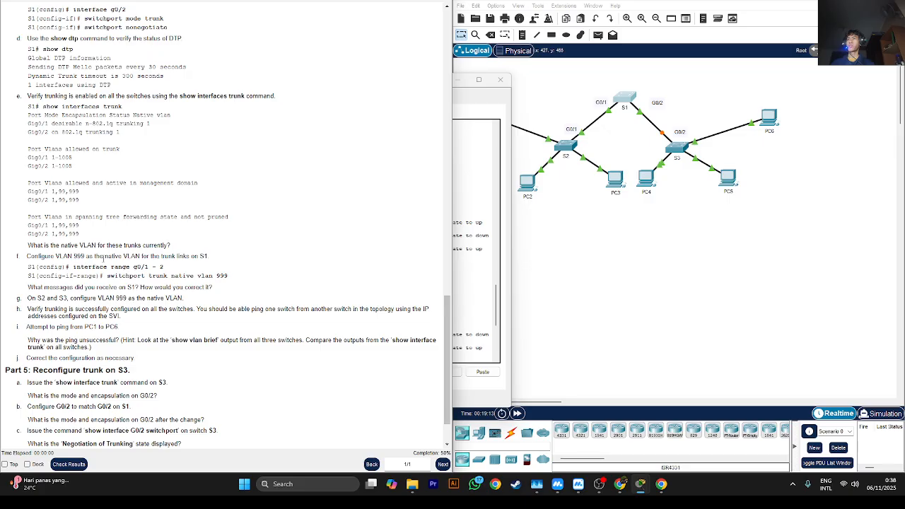
drag(178, 256, 184, 257)
click(123, 256)
- Return to S1's command line and enter configuration for the interface range g0/1-2
click(463, 95)
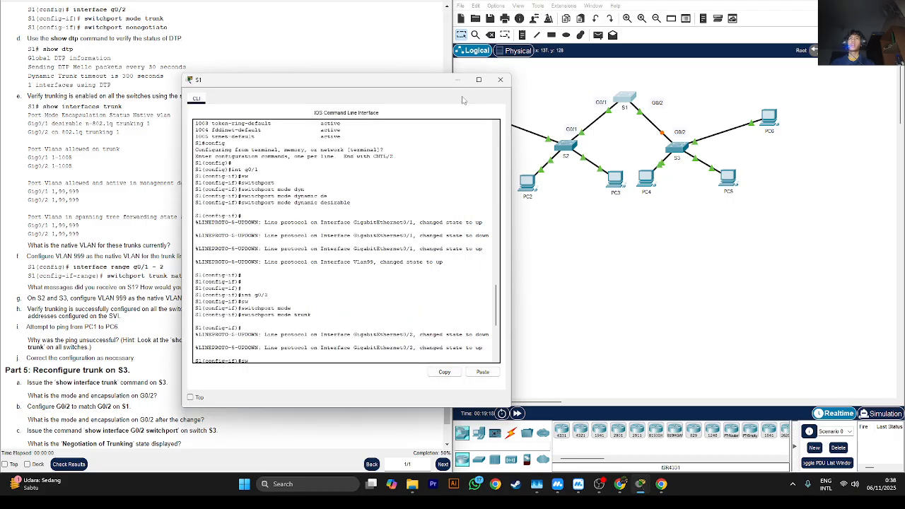
drag(395, 80, 483, 79)
scroll(361, 327, down, 2)
scroll(361, 325, down, 3)
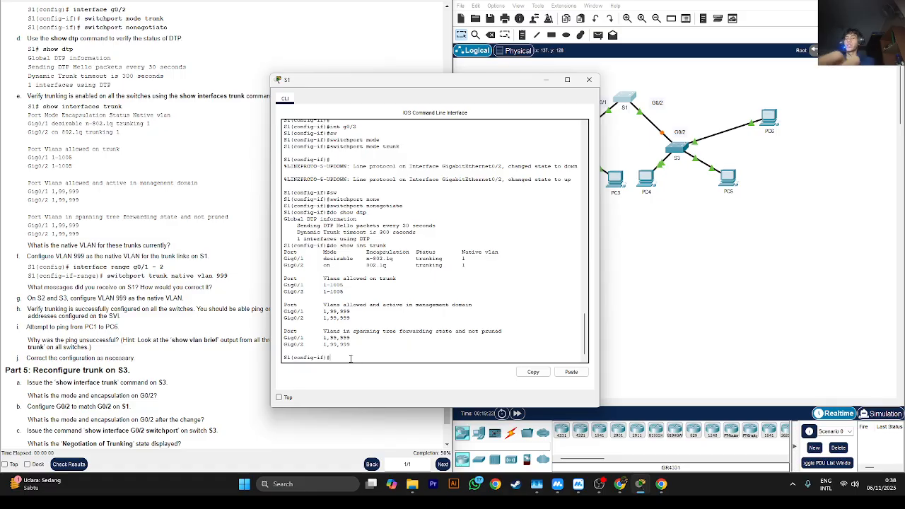
text(int range g0/1)
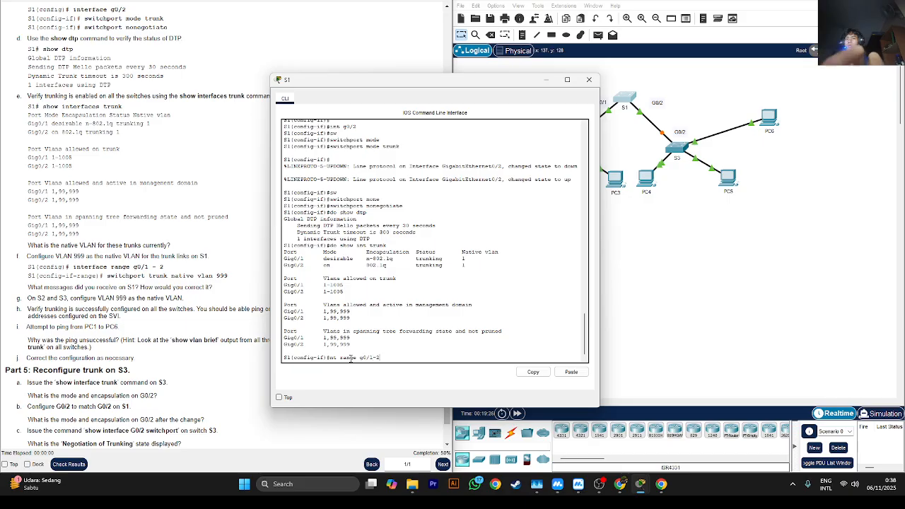
text(-2)
key(Return)
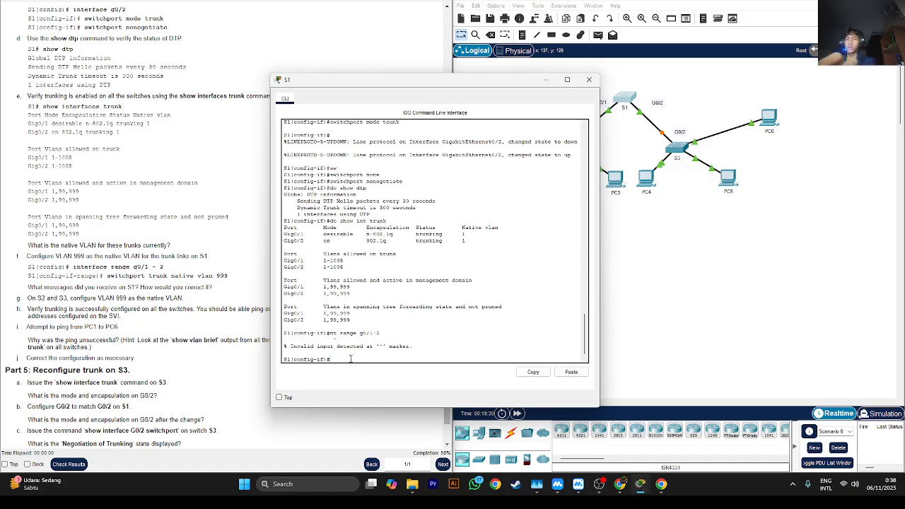
key(Up)
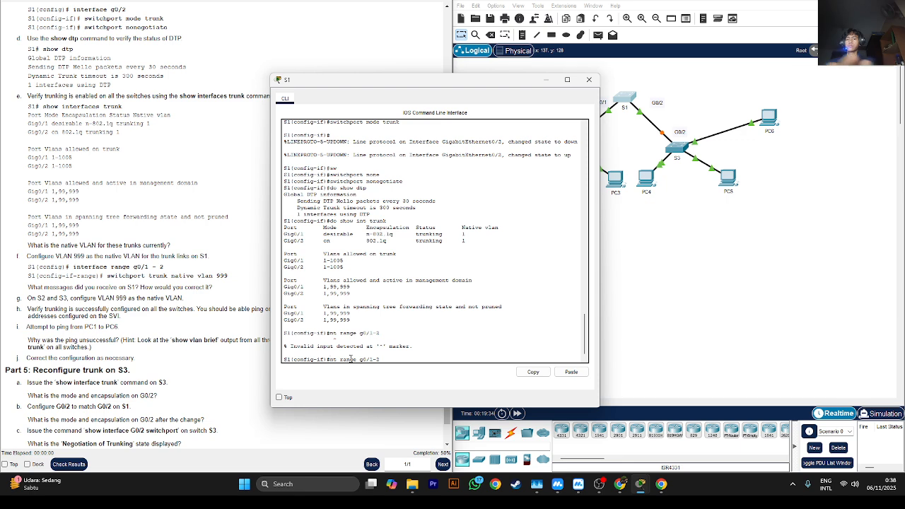
key(Return)
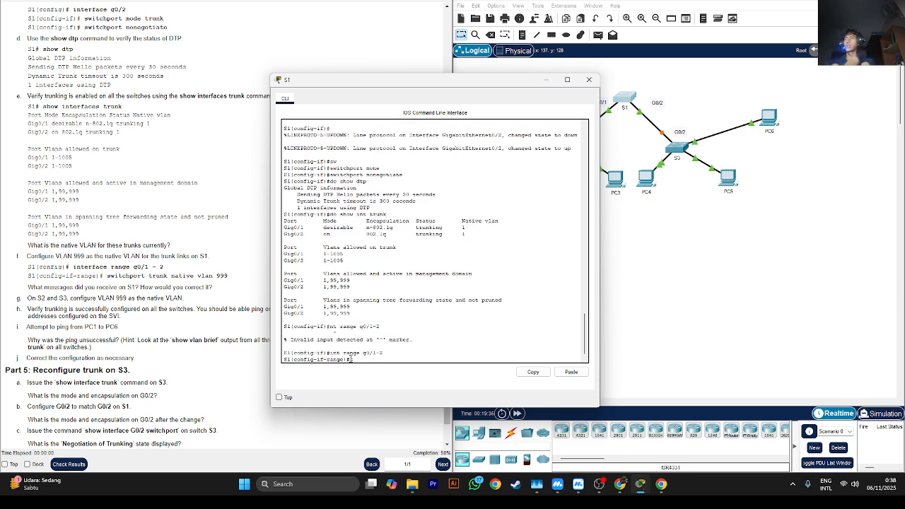
- Set VLAN 999 as the native VLAN on S1's g0/1-2 trunks with switchport trunk native vlan 999
text(sw)
key(Tab)
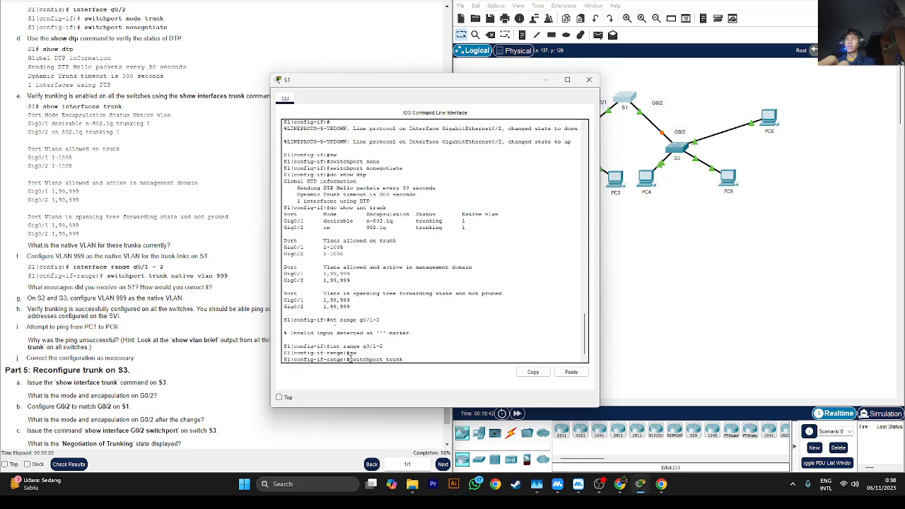
text(trunk nat)
key(Tab)
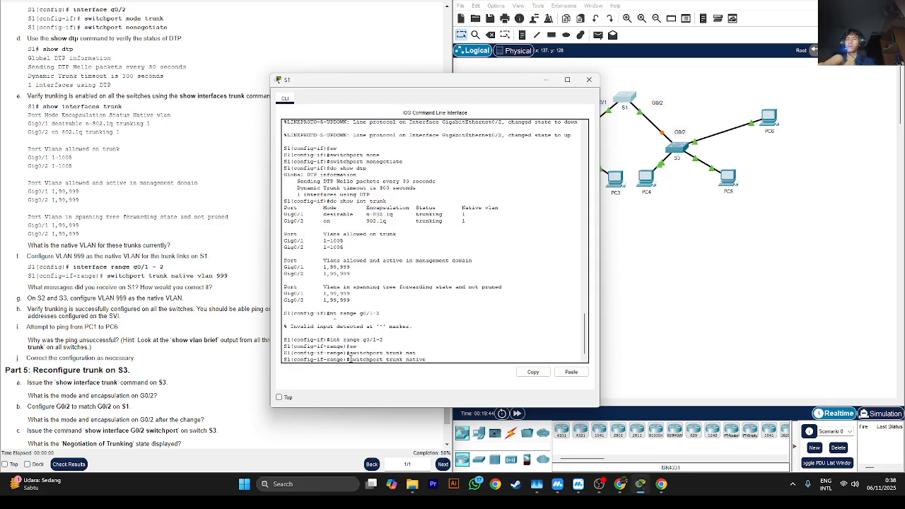
text(vlan)
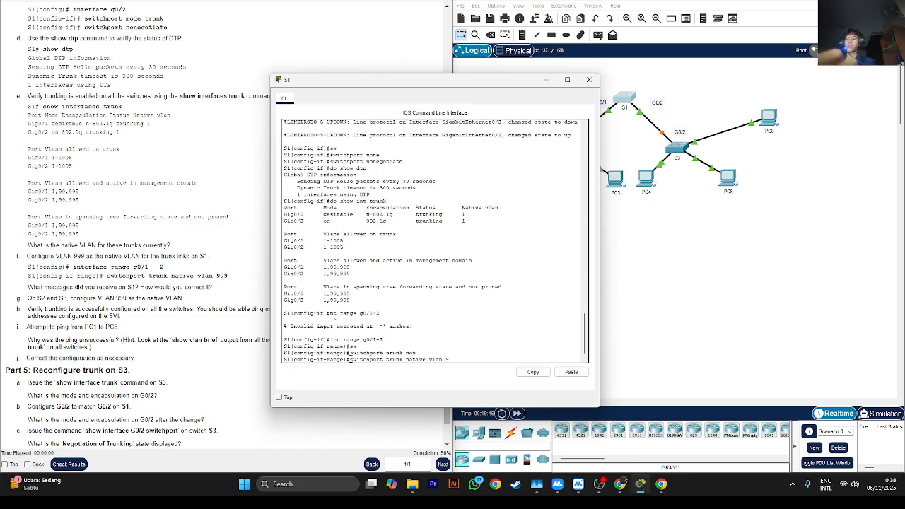
text( 999)
key(Return)
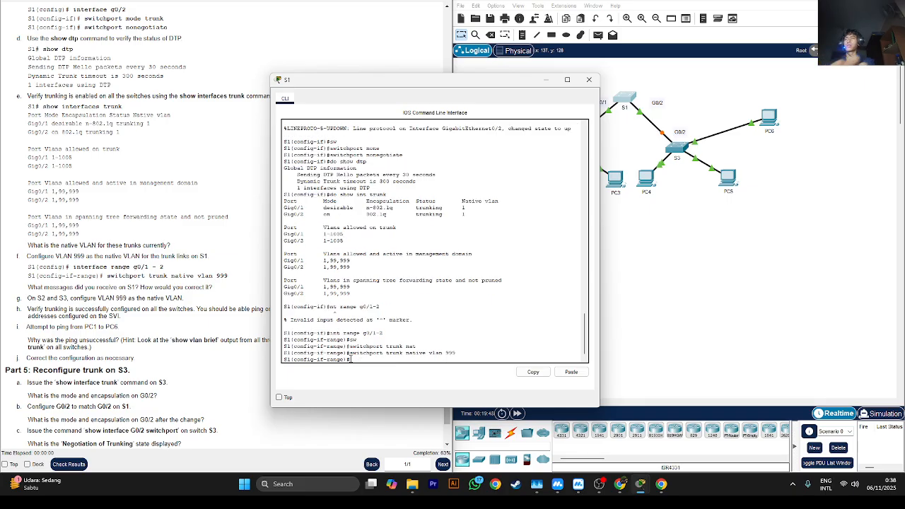
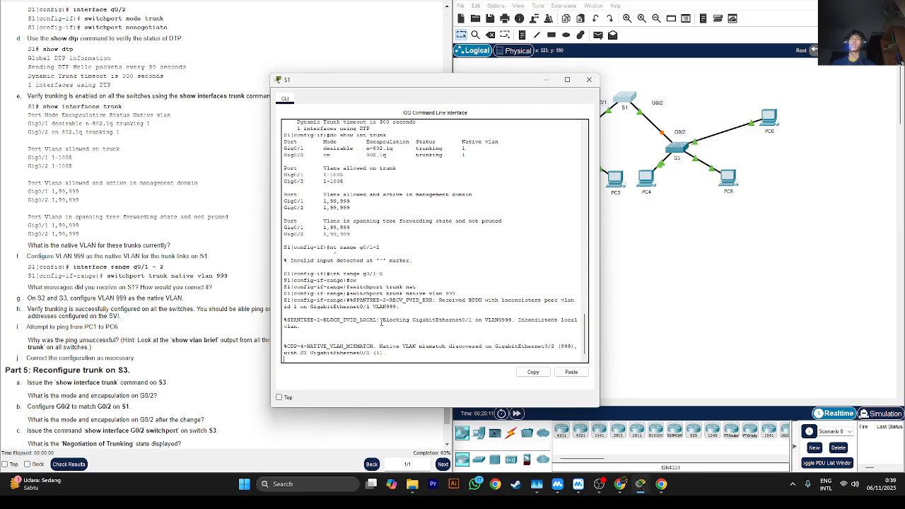
- Fast-forward the simulation time, check the native VLAN messages on S1's command line, and put the S1 window away
click(615, 332)
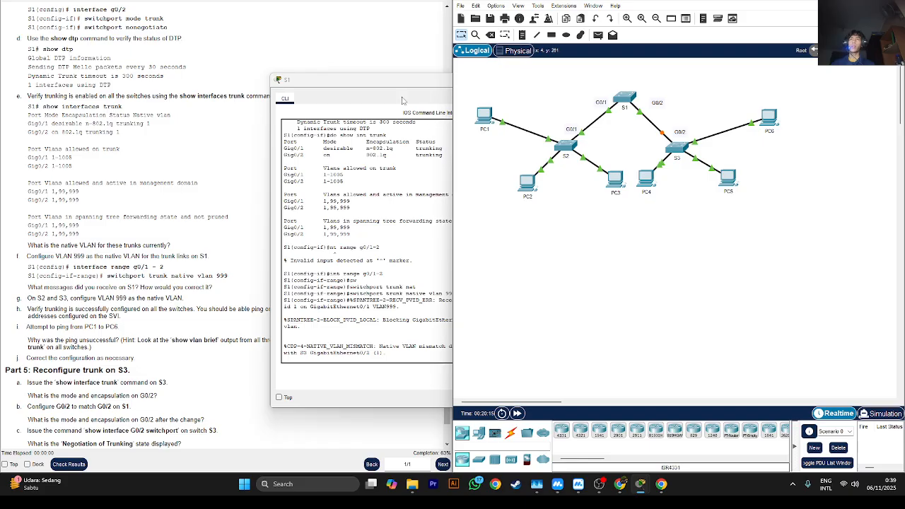
drag(395, 82, 292, 90)
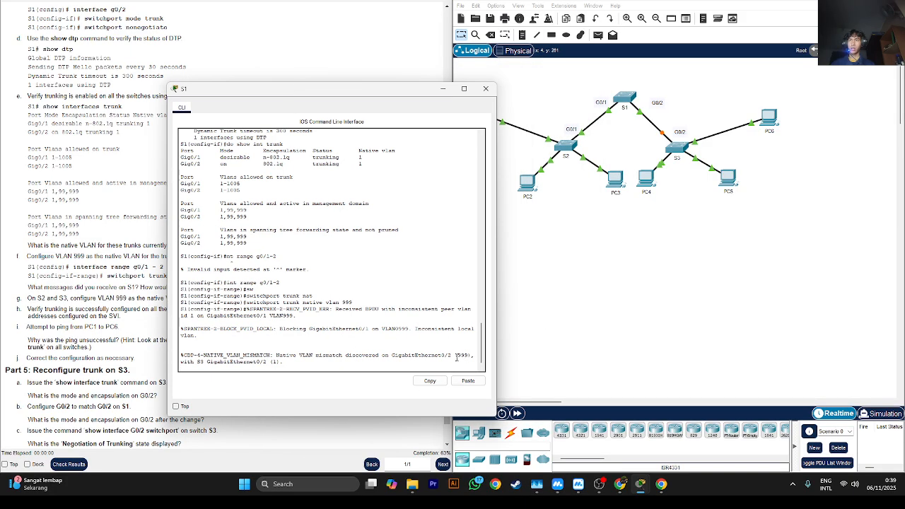
click(517, 414)
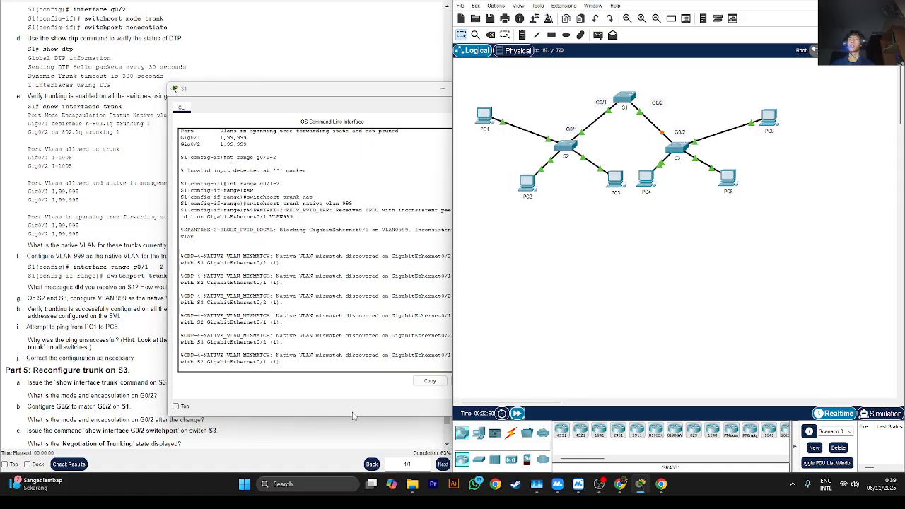
click(382, 121)
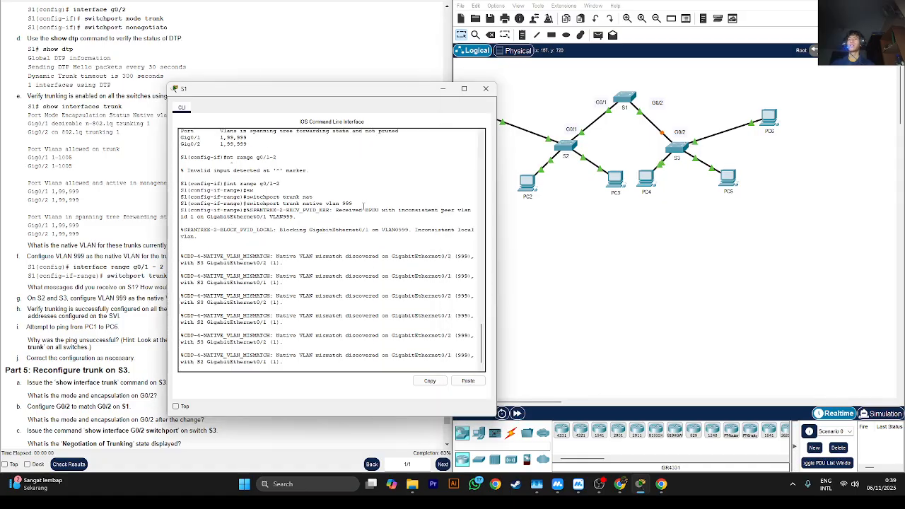
click(442, 88)
scroll(281, 273, down, 2)
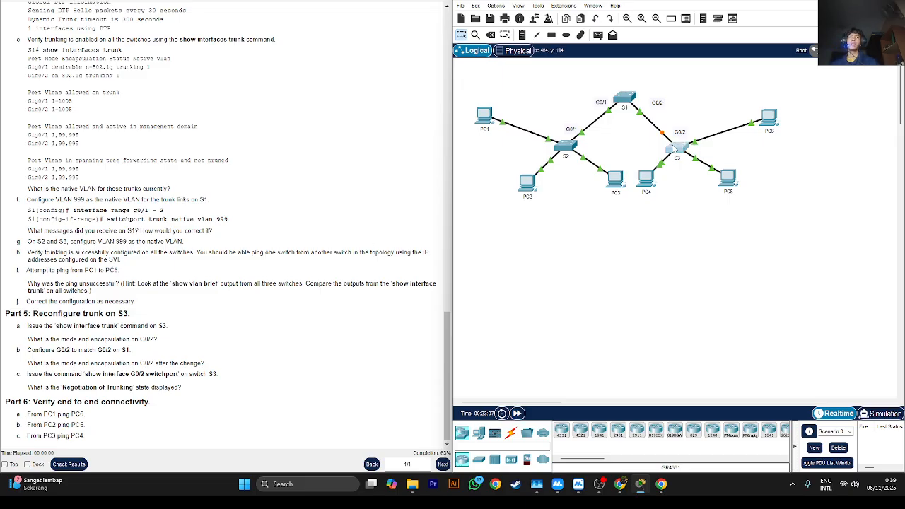
- Open the S3 and S2 command lines and enter interface configuration for g0/1 on S2
click(675, 147)
click(600, 194)
click(570, 146)
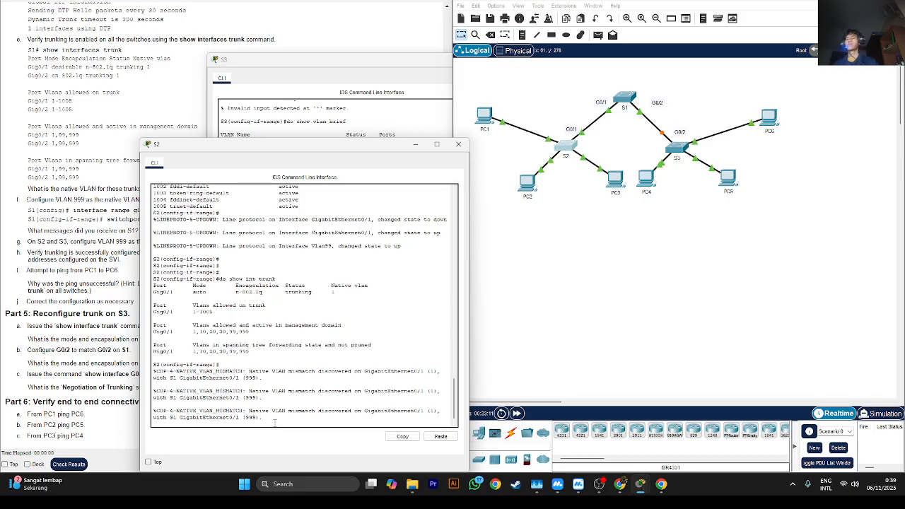
key(Return)
key(Return)
key(Return)
key(Return)
key(Return)
key(Return)
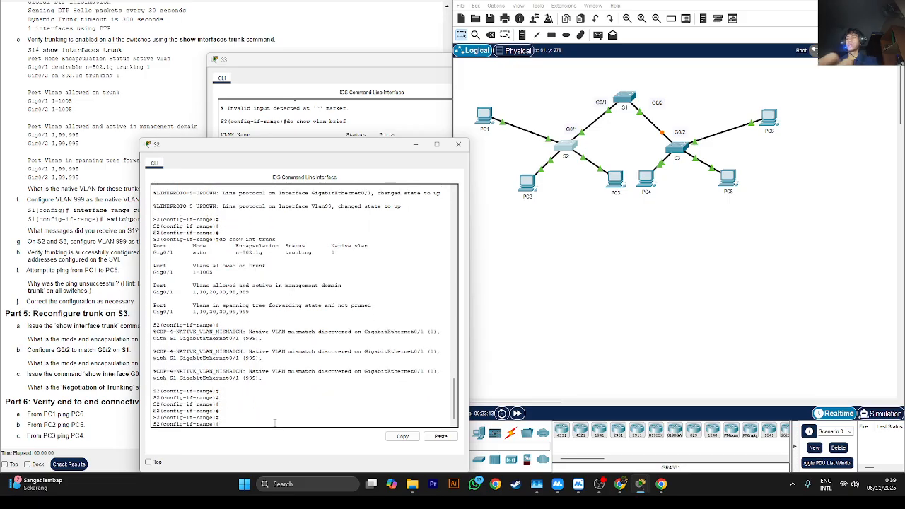
text(int)
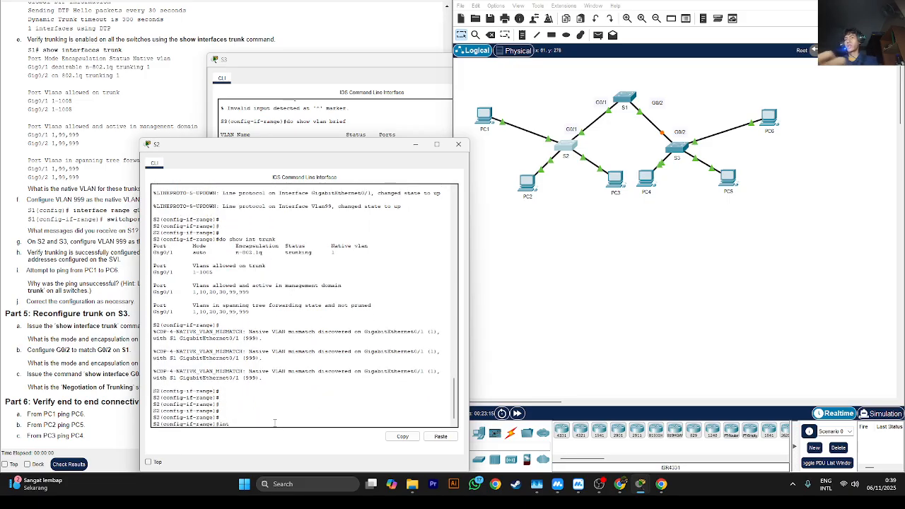
text( g0/)
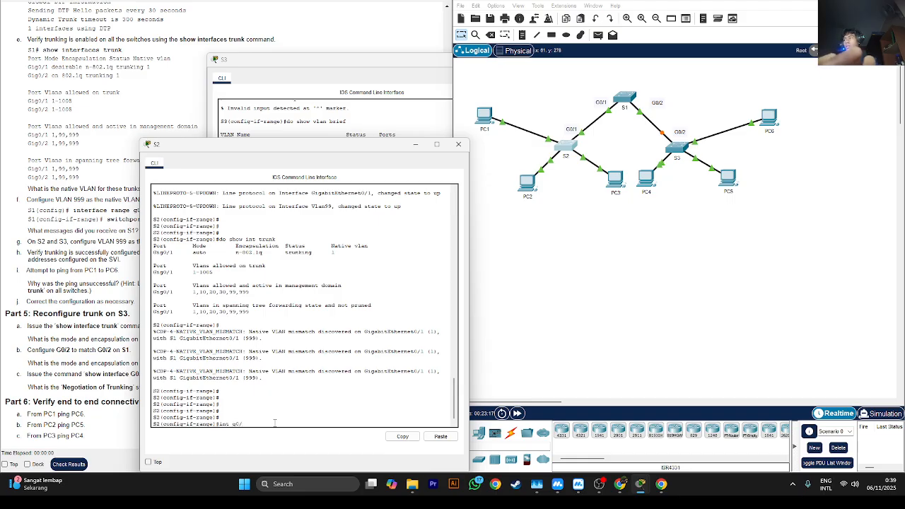
text(1)
key(Return)
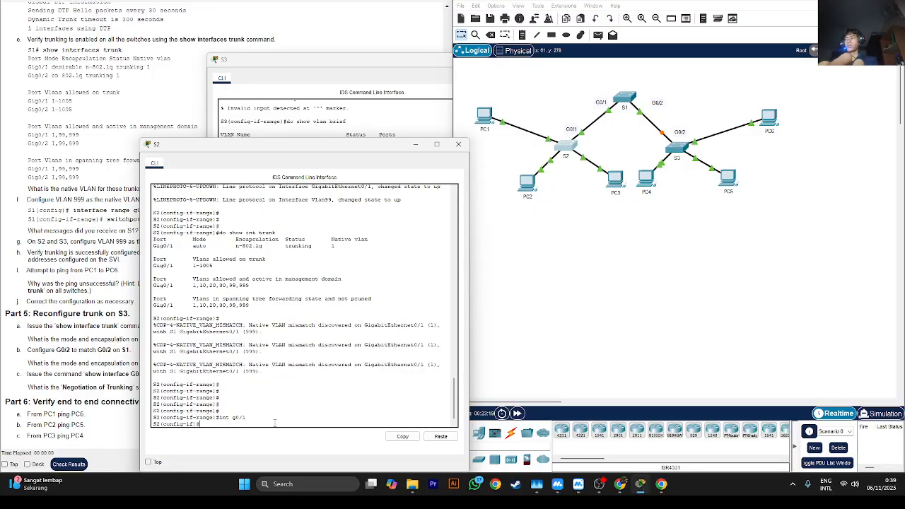
- Set S2's g0/1 interface to trunk mode with switchport mode trunk
text(sw)
key(Tab)
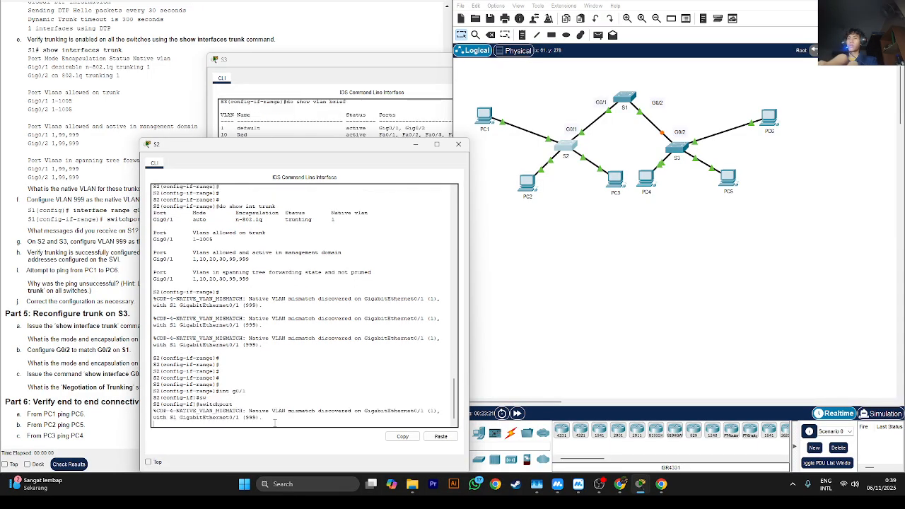
key(Return)
key(Return)
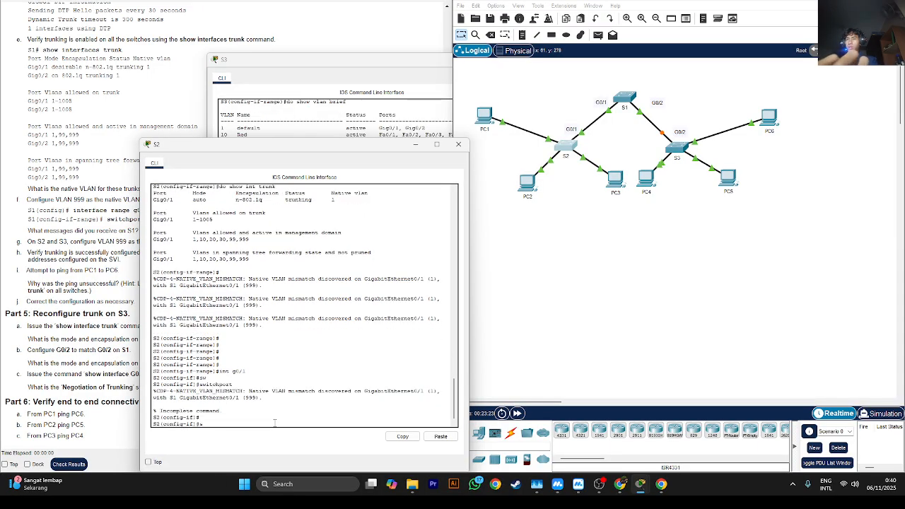
text(sw)
key(Tab)
text(a)
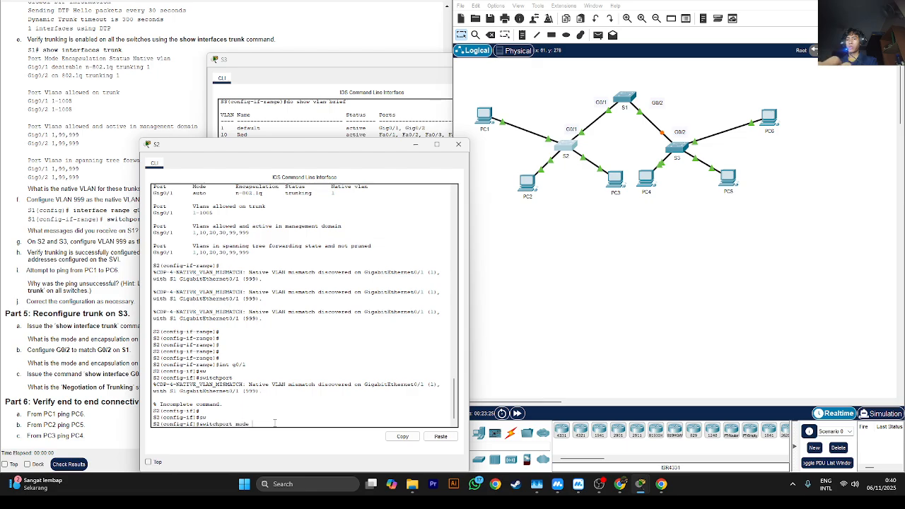
key(Tab)
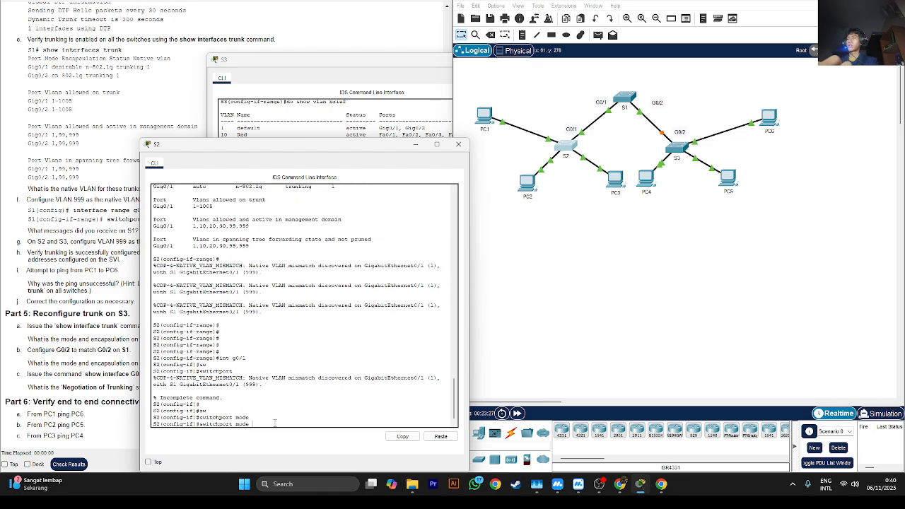
text(tr)
key(Tab)
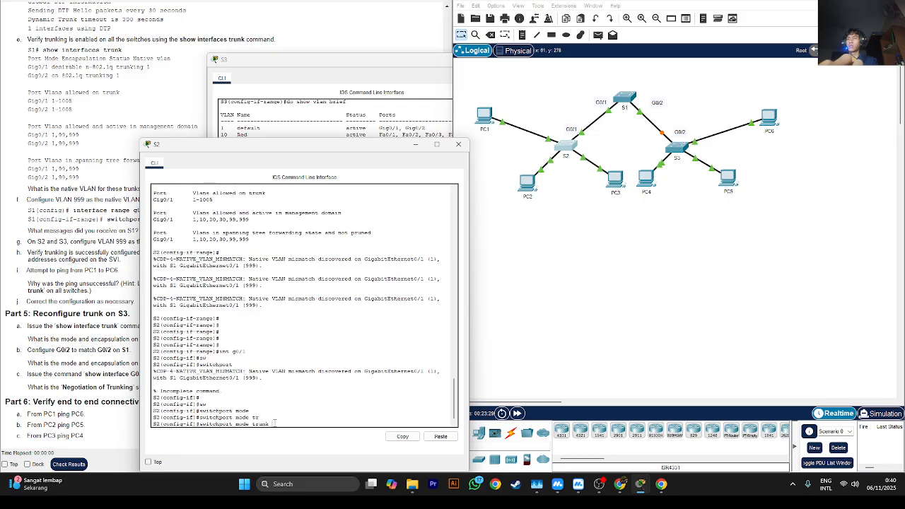
key(Return)
- Set VLAN 999 as the native VLAN on S2's g0/1 trunk with switchport trunk native vlan 999
text(sw)
key(Tab)
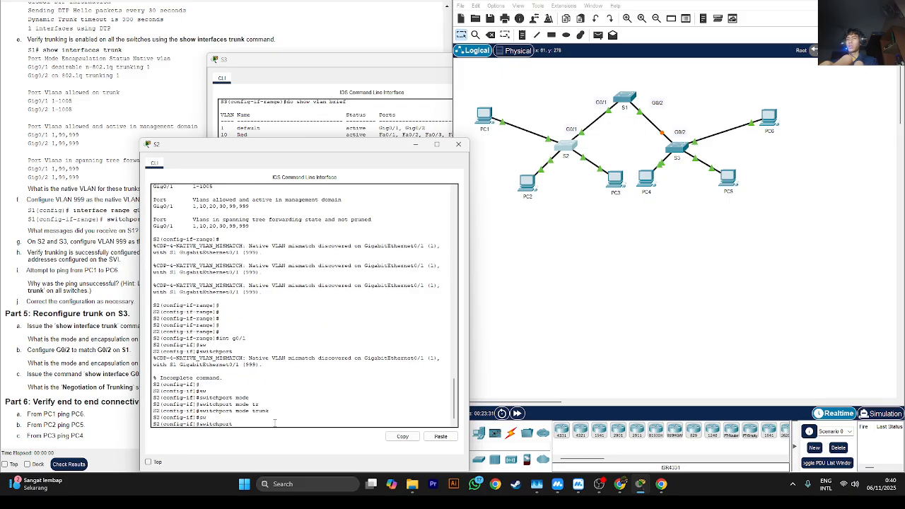
text(tr)
key(Tab)
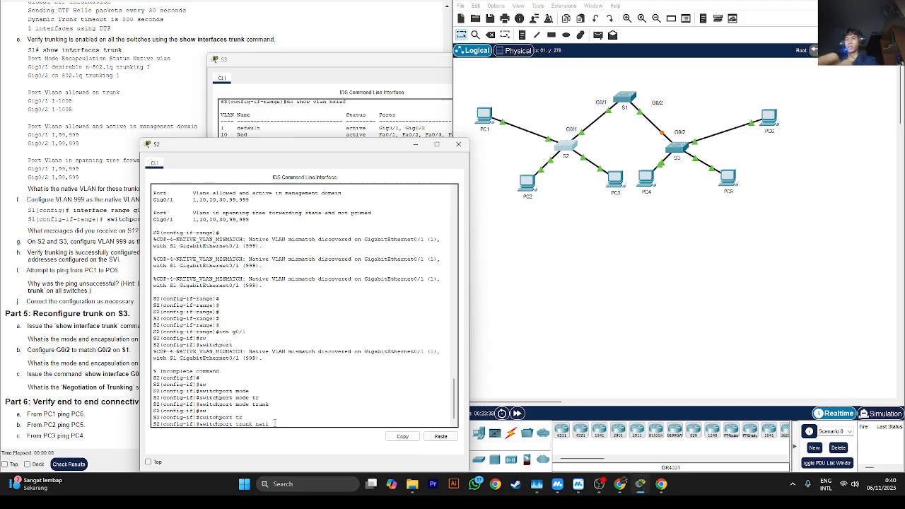
key(Tab)
text(vlan )
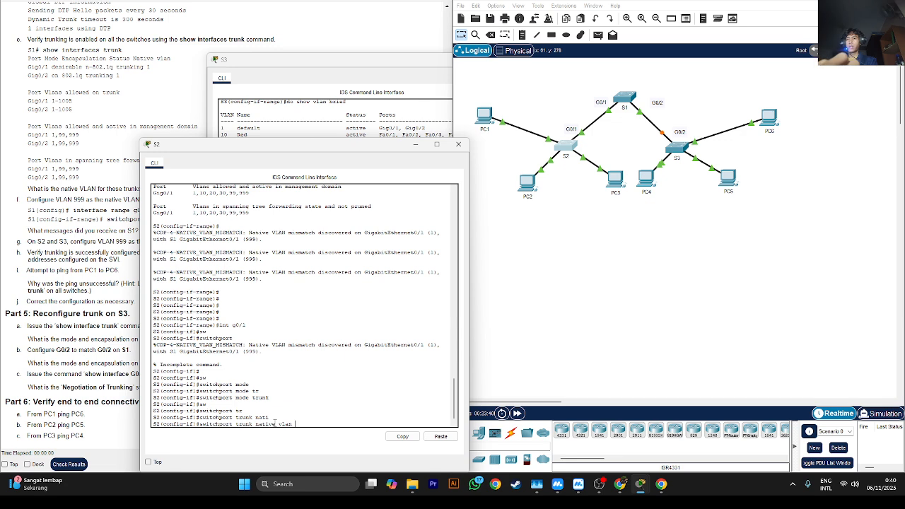
text(999)
key(Return)
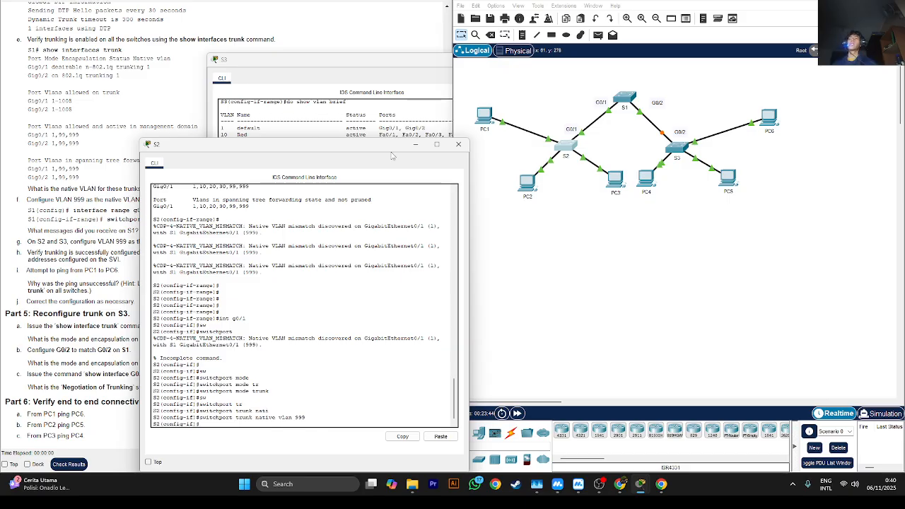
- Move the S2 window aside and reread Part 4 step f on the native VLAN for S1's trunk links
click(414, 144)
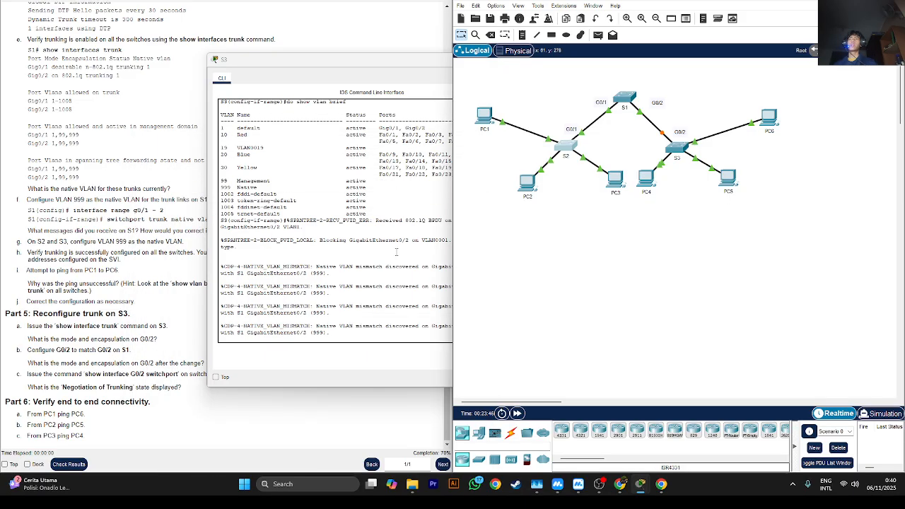
click(566, 152)
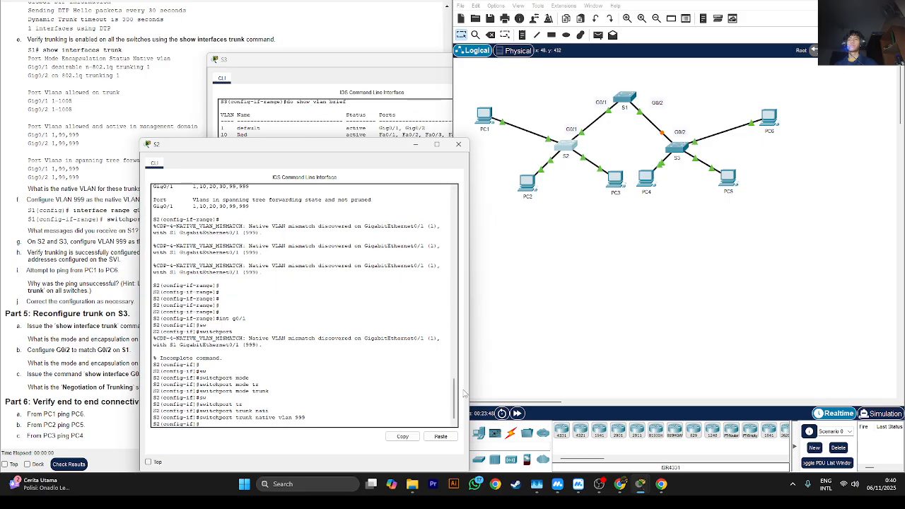
click(484, 361)
drag(163, 147, 282, 129)
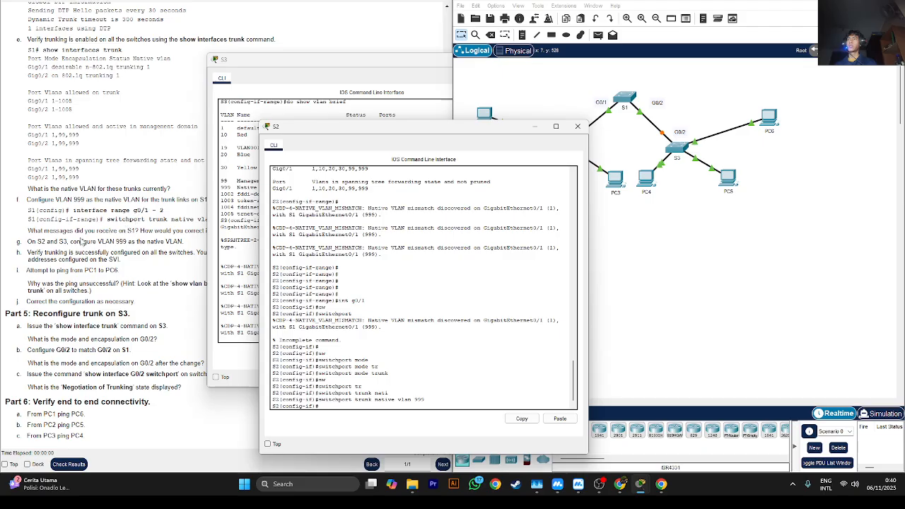
click(138, 249)
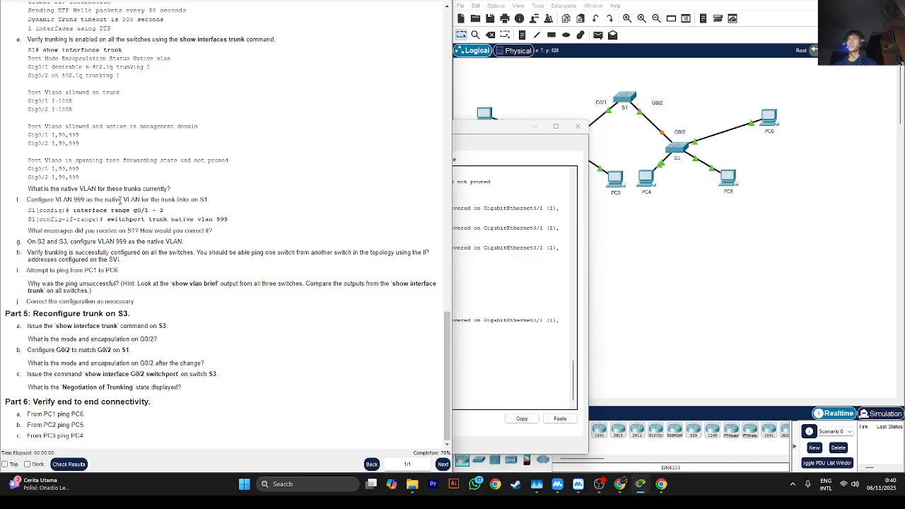
drag(167, 200, 240, 204)
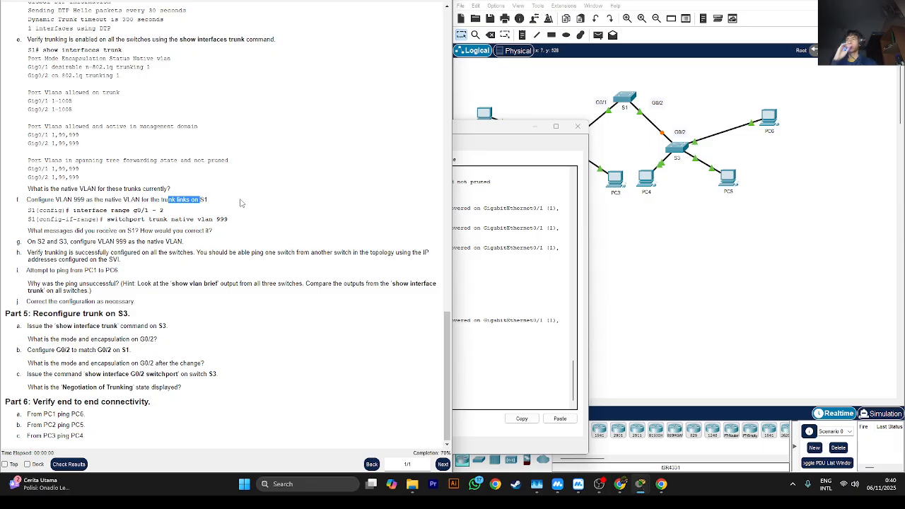
- Review the trunk commands entered on S1 and compare them with the int g0/1 configuration on S2
click(631, 171)
click(620, 101)
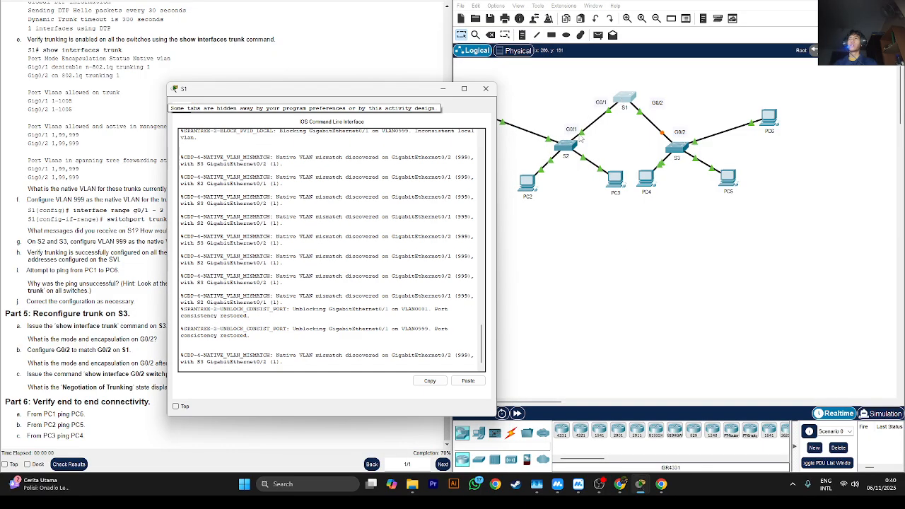
scroll(302, 227, up, 5)
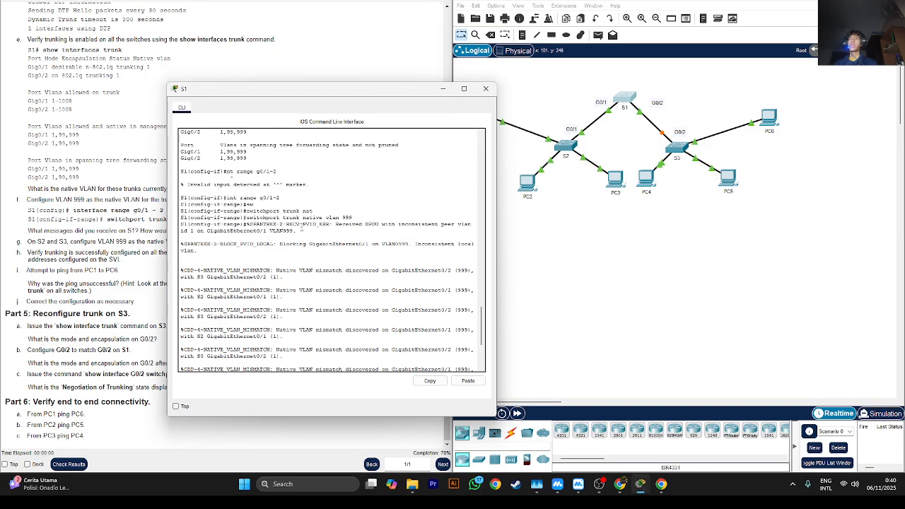
click(604, 265)
click(573, 145)
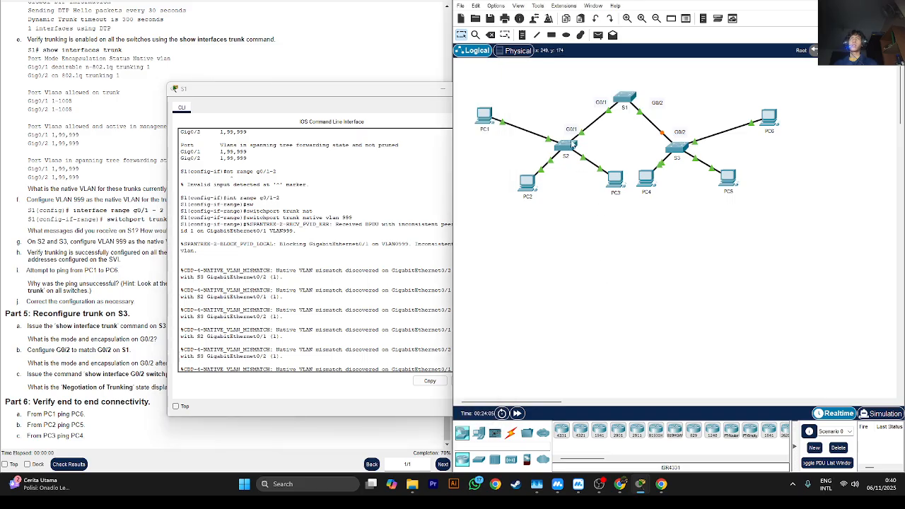
click(291, 95)
click(443, 89)
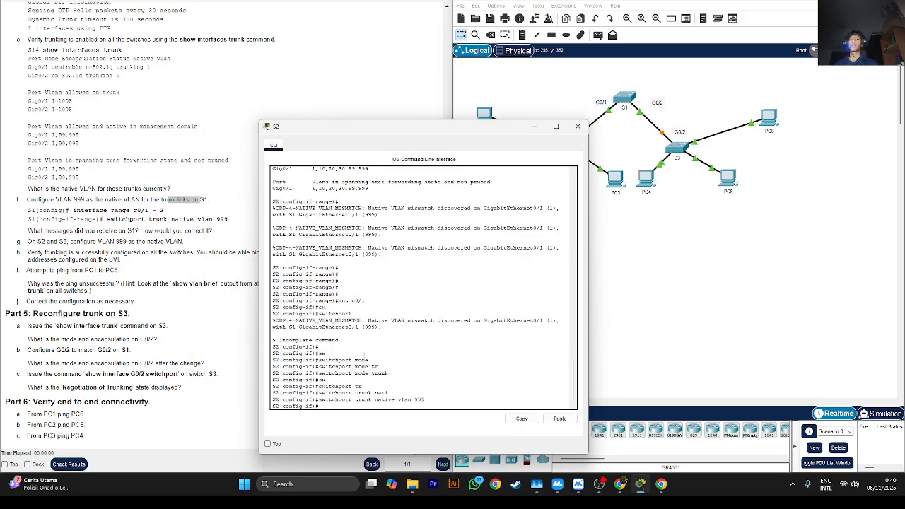
drag(355, 302, 428, 303)
click(661, 305)
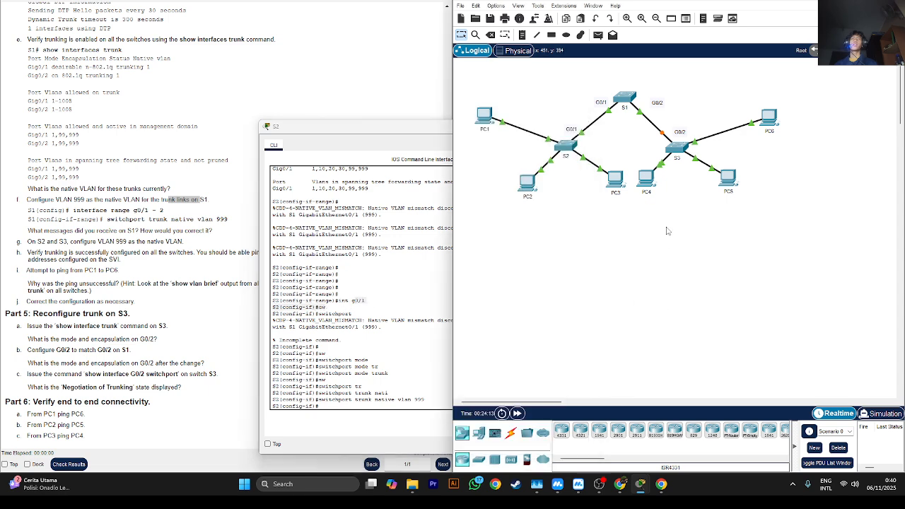
- Open S3's command line and enter privileged EXEC mode with en
click(675, 149)
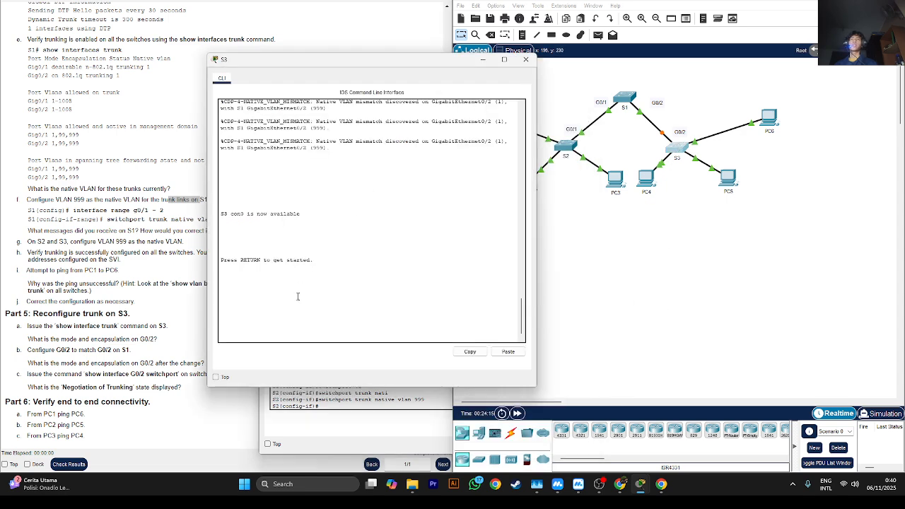
key(Return)
key(Return)
key(Return)
text(en)
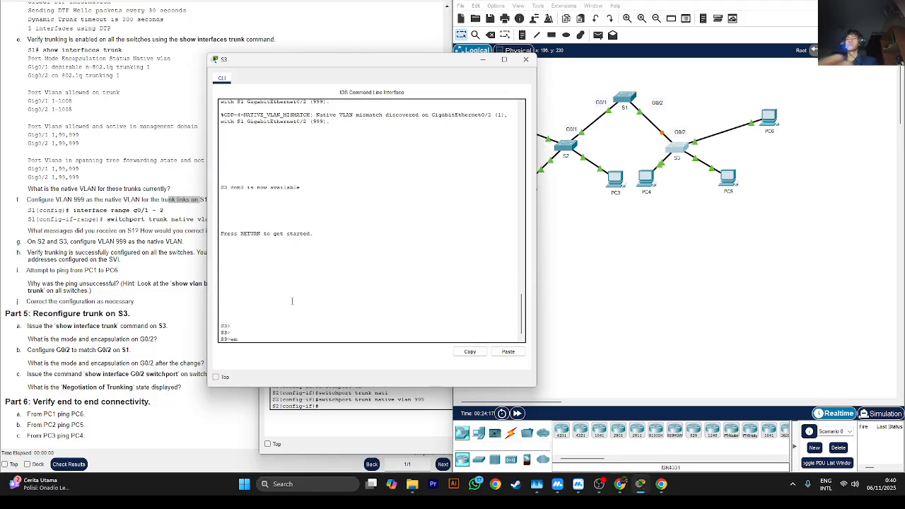
key(Return)
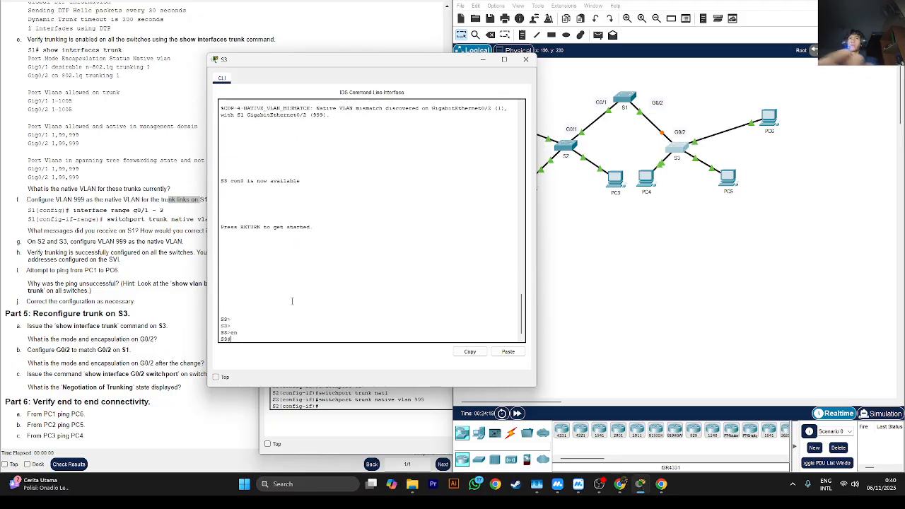
key(Return)
key(Return)
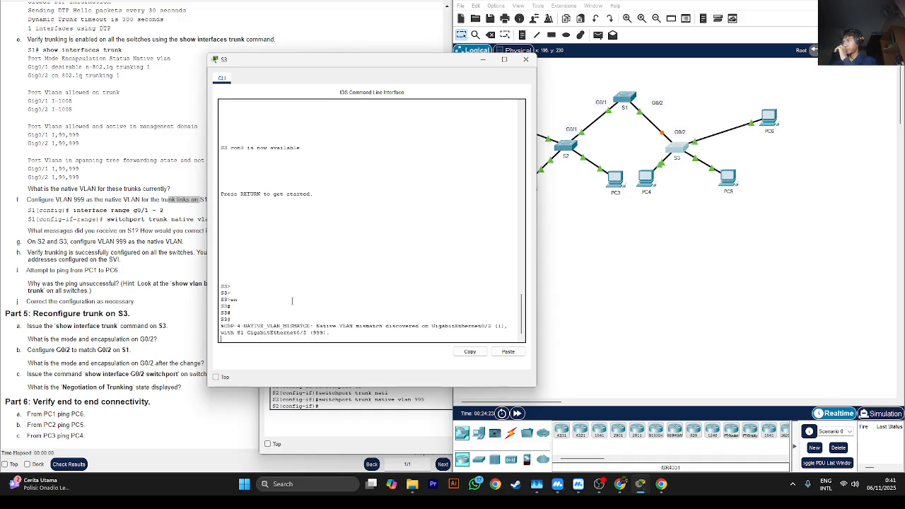
key(Return)
key(Return)
key(Return)
key(Return)
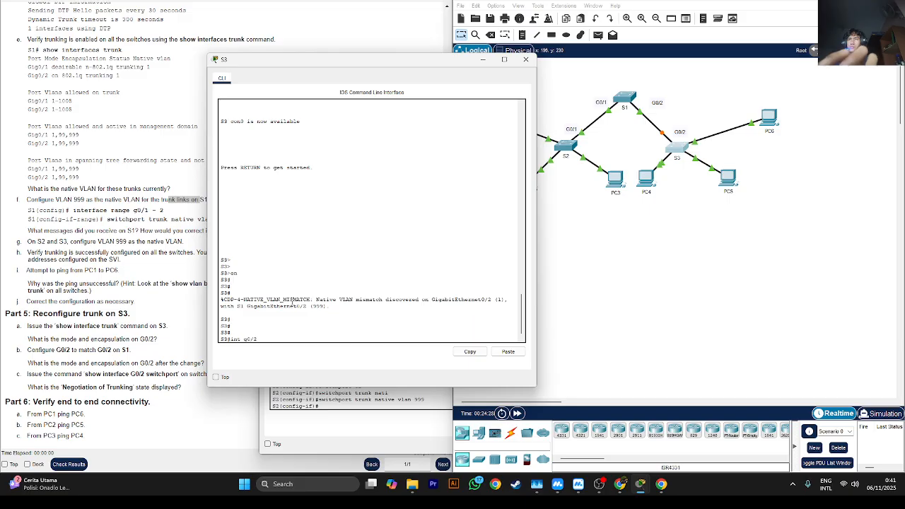
- Enter global configuration mode on S3 with config and select interface g0/2
key(BackSpace)
key(BackSpace)
key(BackSpace)
key(BackSpace)
key(BackSpace)
key(BackSpace)
key(BackSpace)
text(config)
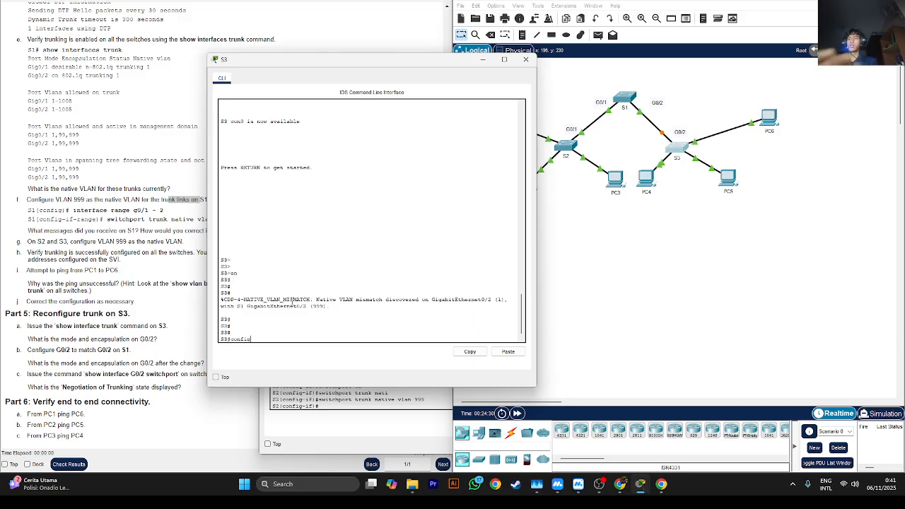
key(Return)
key(Return)
key(Return)
text(int g)
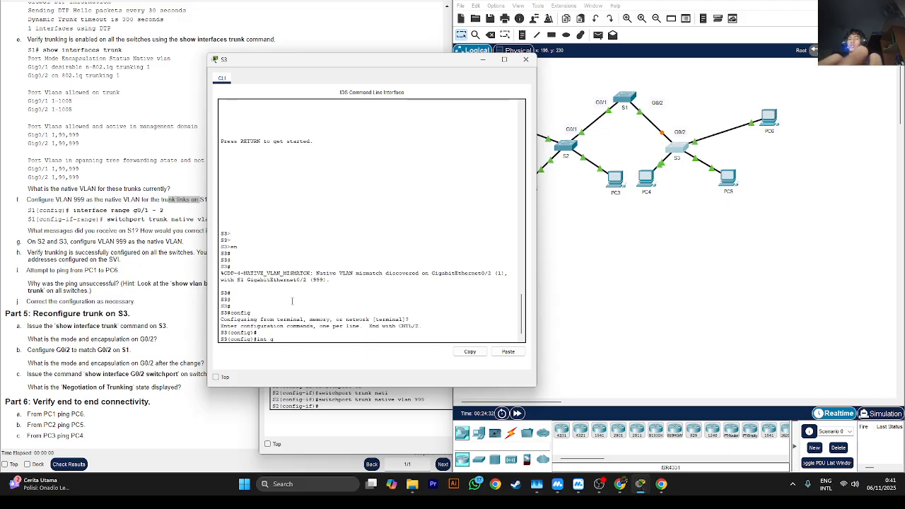
text(0/3)
key(Return)
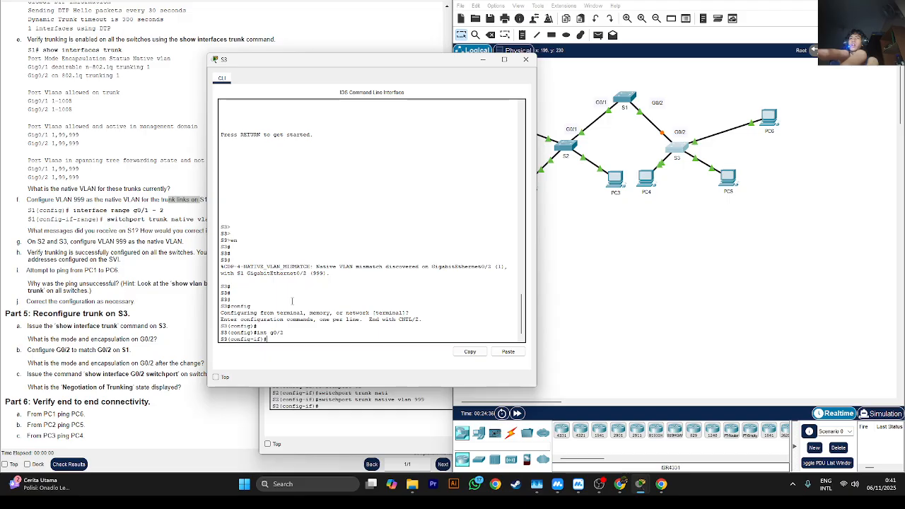
- Set S3's g0/2 interface to trunk mode with switchport mode trunk
text(sw)
key(Tab)
text(mo)
key(Tab)
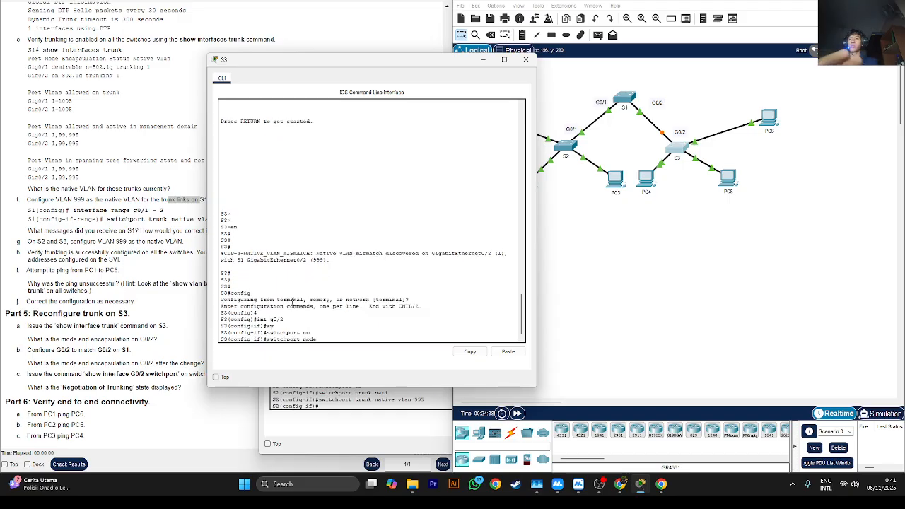
text(tr)
key(Tab)
key(Return)
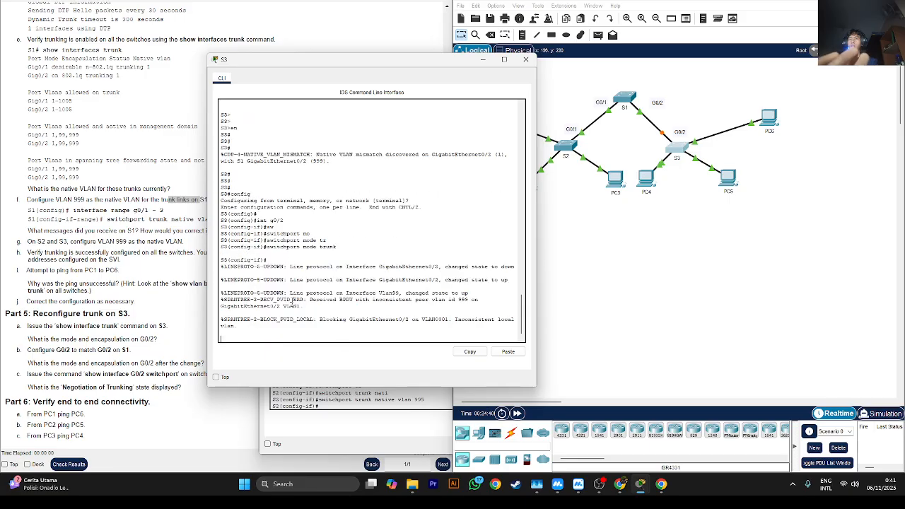
- Set VLAN 999 as the native VLAN on S3's g0/2 trunk with switchport trunk native vlan 999
key(Return)
key(Return)
text(sw)
key(Tab)
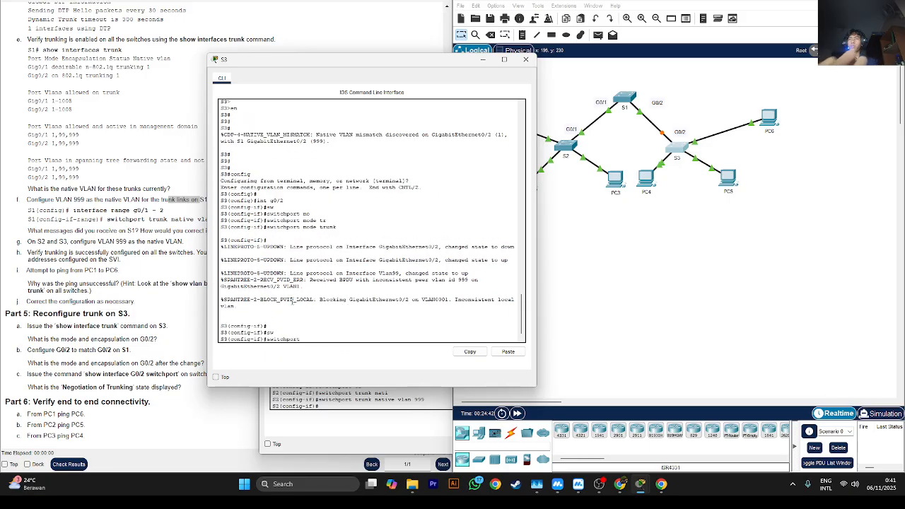
text(tr)
key(Tab)
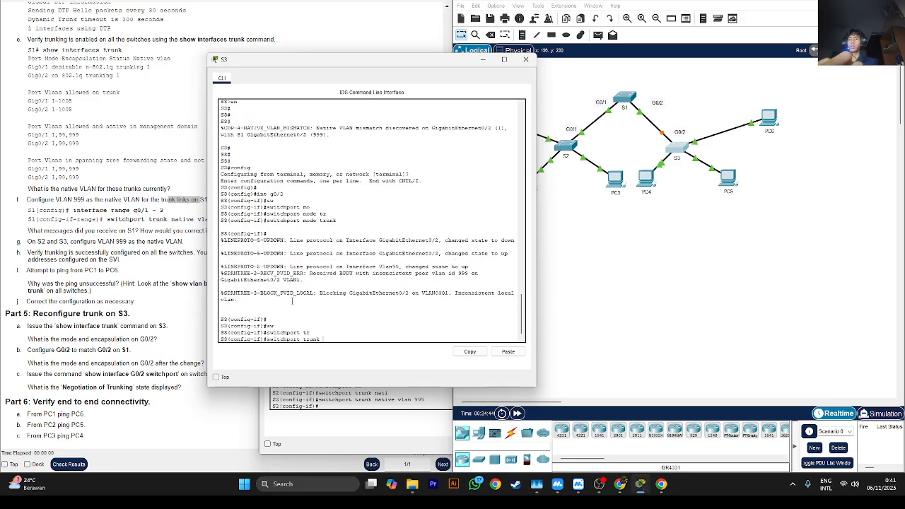
text(n)
key(Tab)
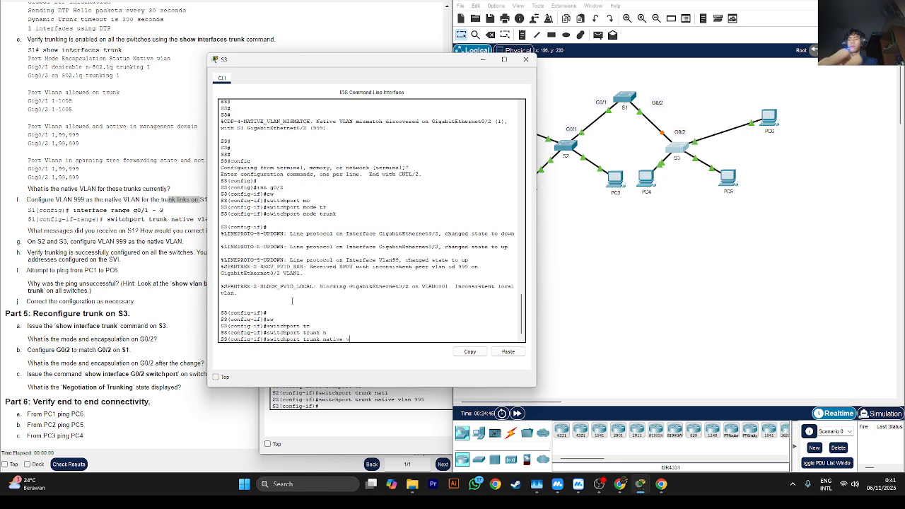
text(9)
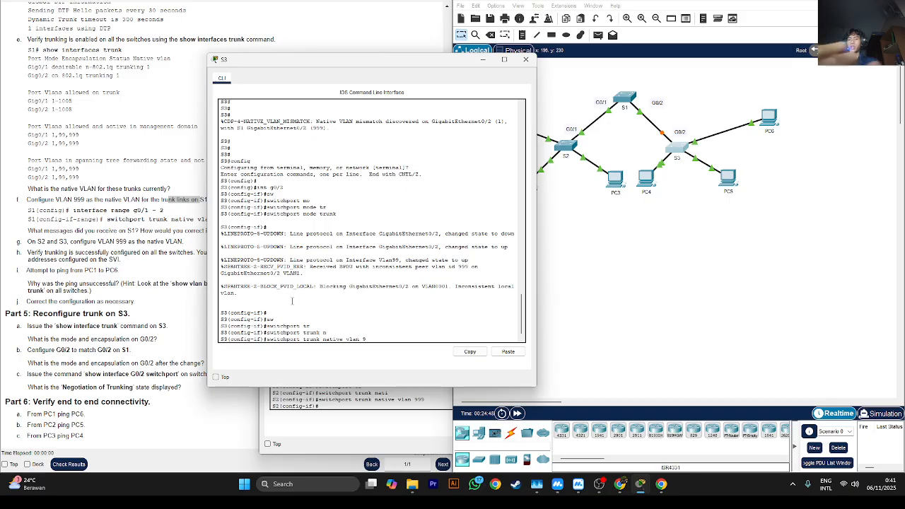
text(99)
key(Return)
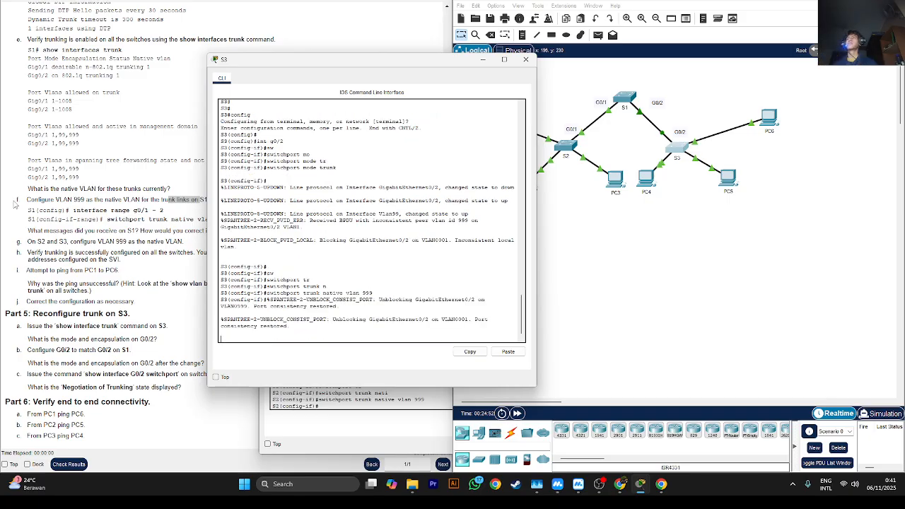
- Read Part 4 step h on pinging between switches, minimize the S3 window and check the switches' VLAN 99 addresses in the addressing table
click(23, 252)
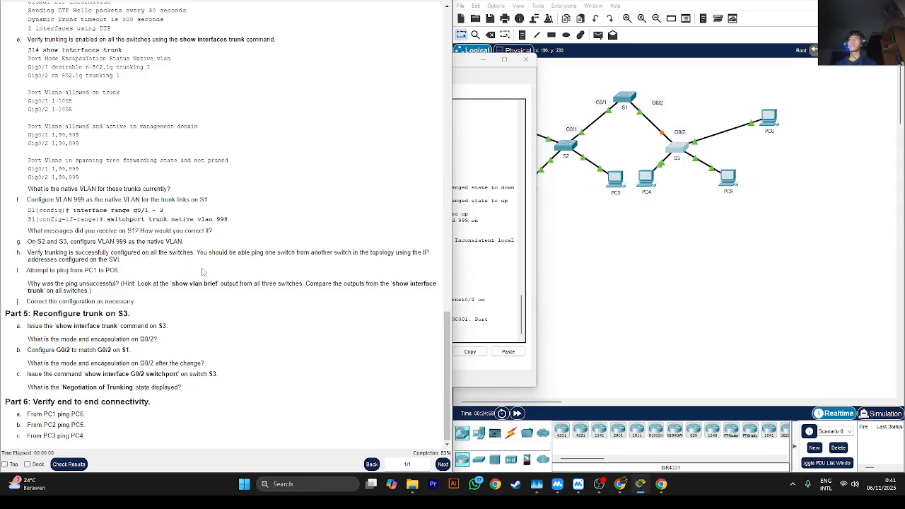
drag(97, 259, 113, 260)
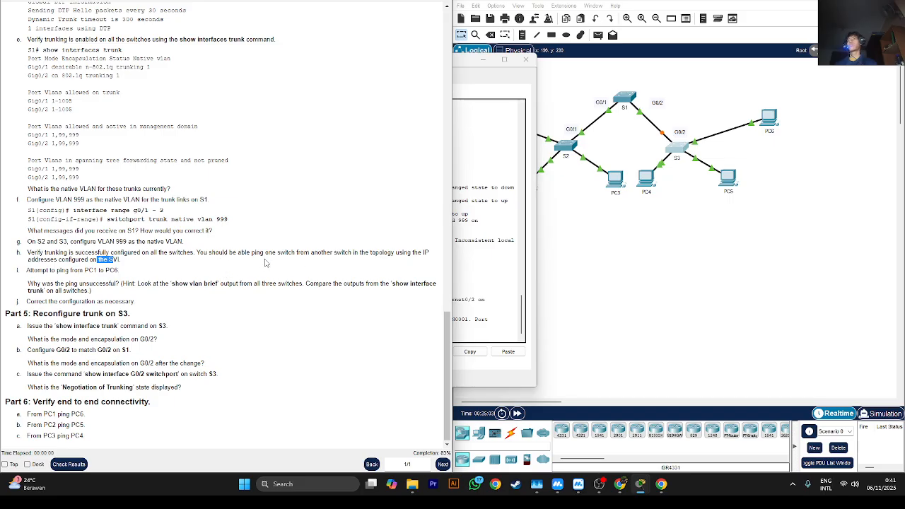
double_click(215, 251)
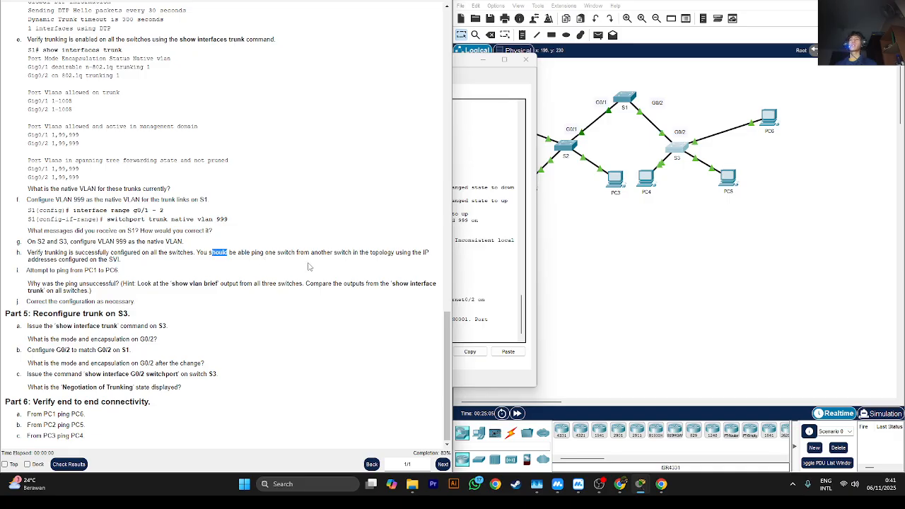
double_click(270, 252)
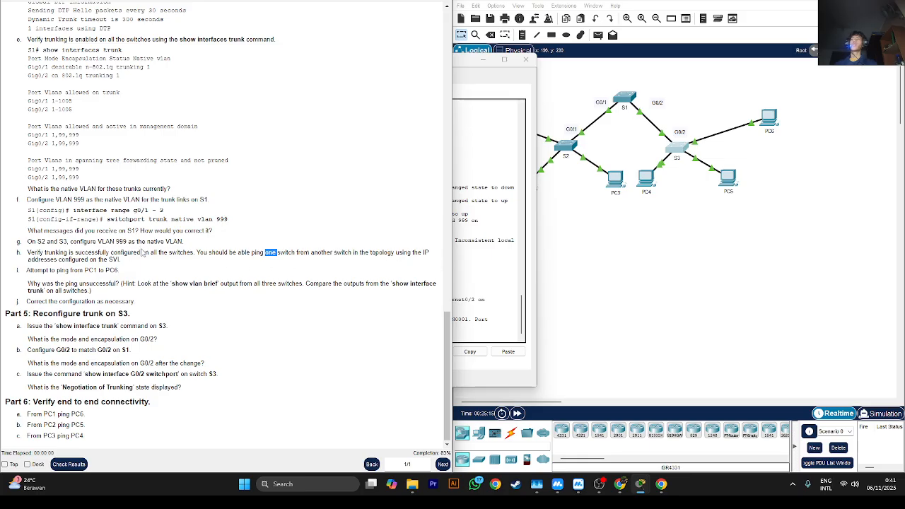
click(493, 71)
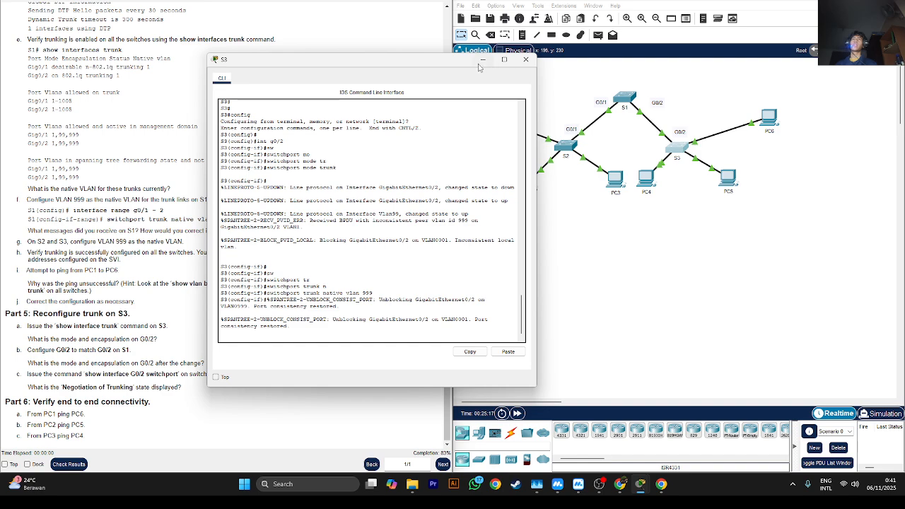
click(482, 59)
scroll(35, 248, up, 15)
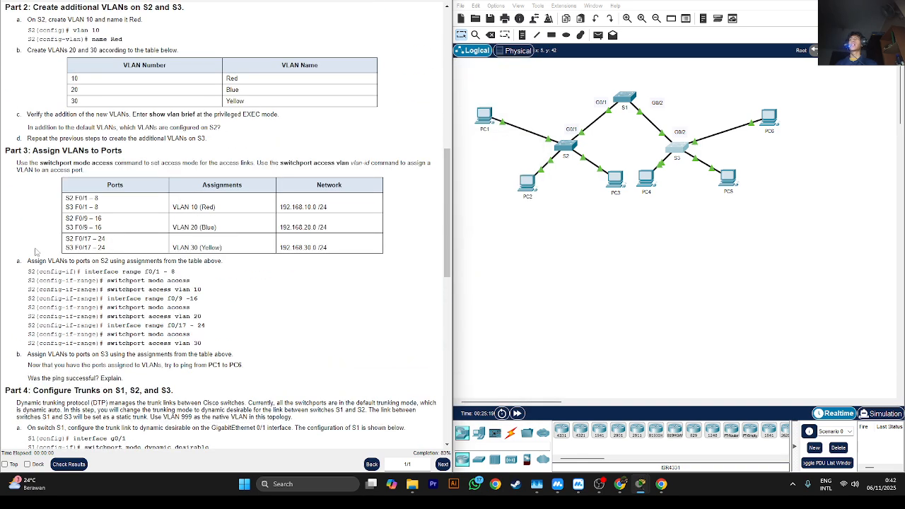
scroll(34, 247, up, 4)
scroll(35, 248, up, 3)
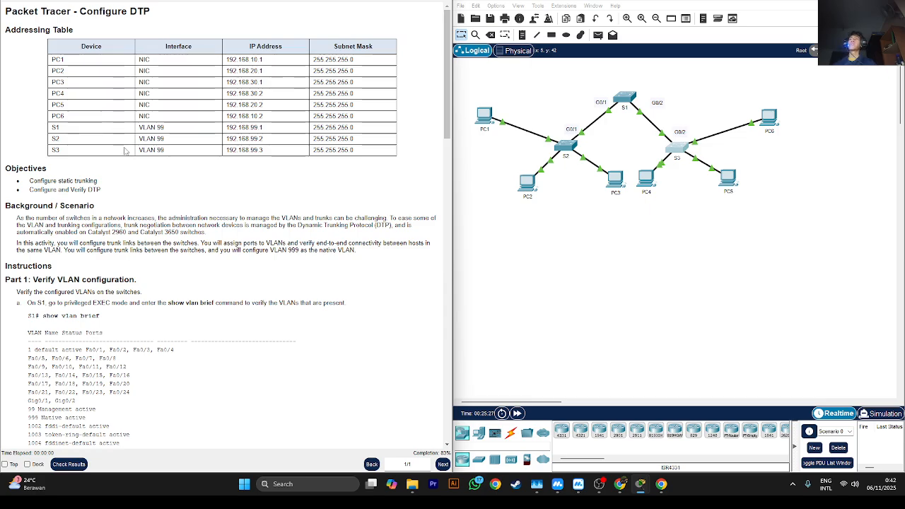
scroll(124, 150, down, 10)
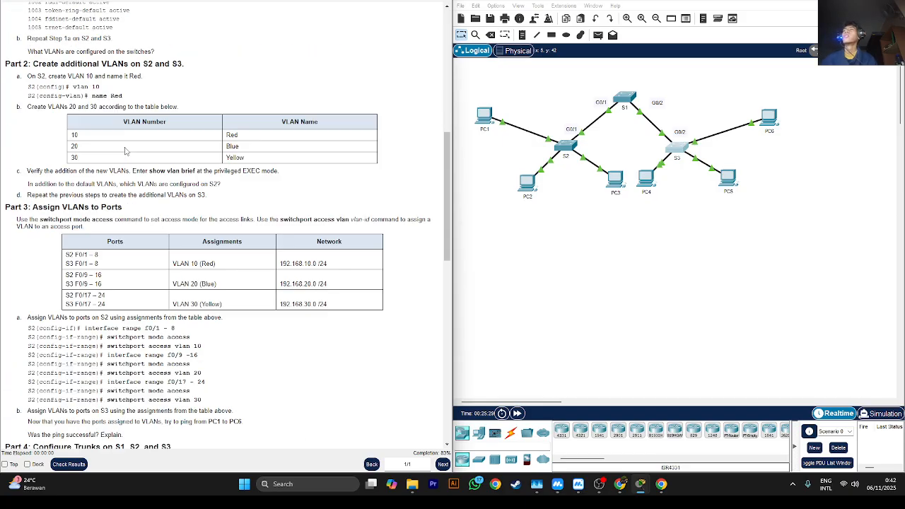
scroll(125, 147, down, 10)
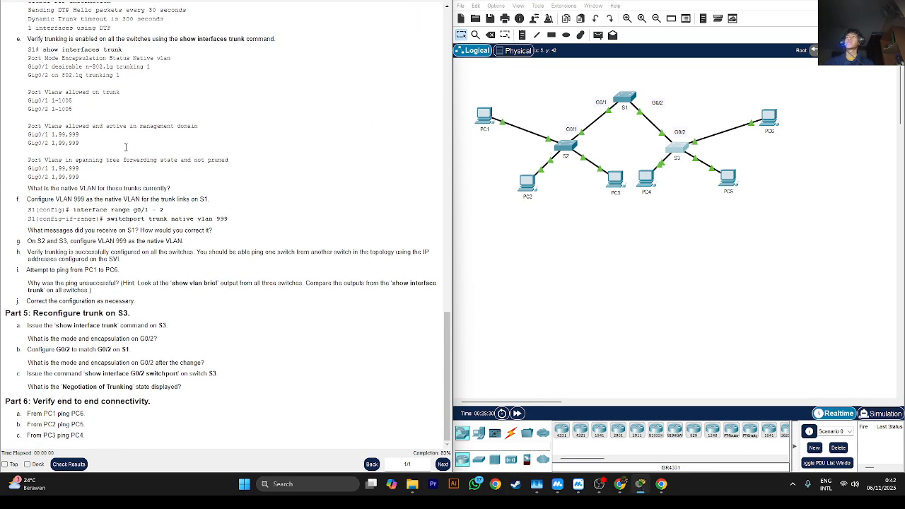
- Open S2's command line alongside the addressing table and return it to privileged EXEC mode with end
click(563, 146)
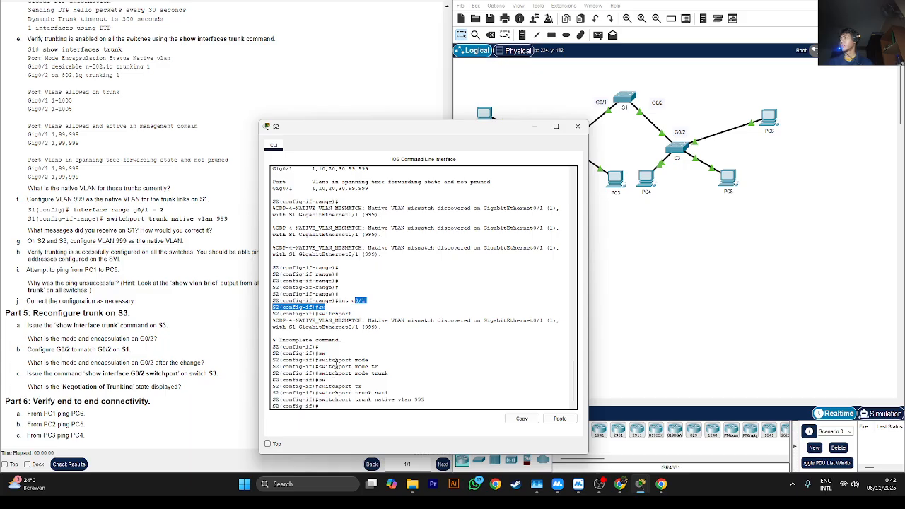
click(340, 405)
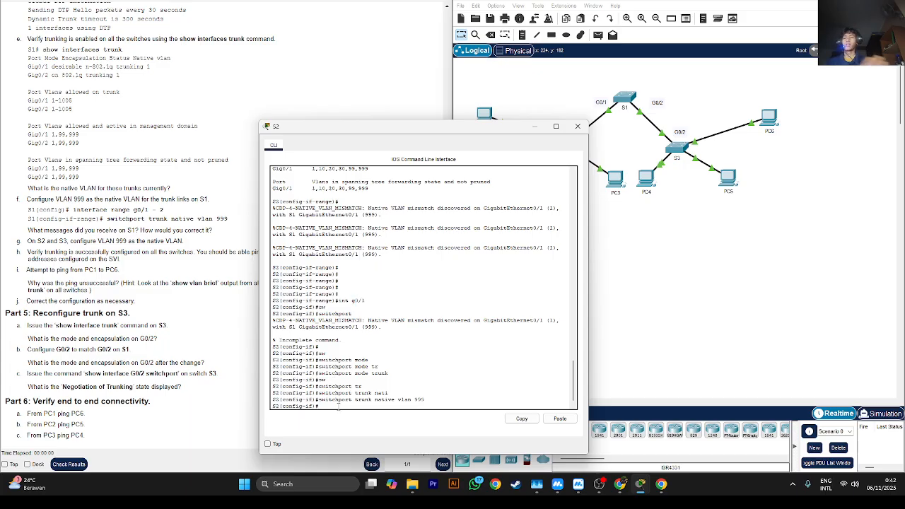
scroll(6, 37, up, 3)
scroll(6, 37, up, 20)
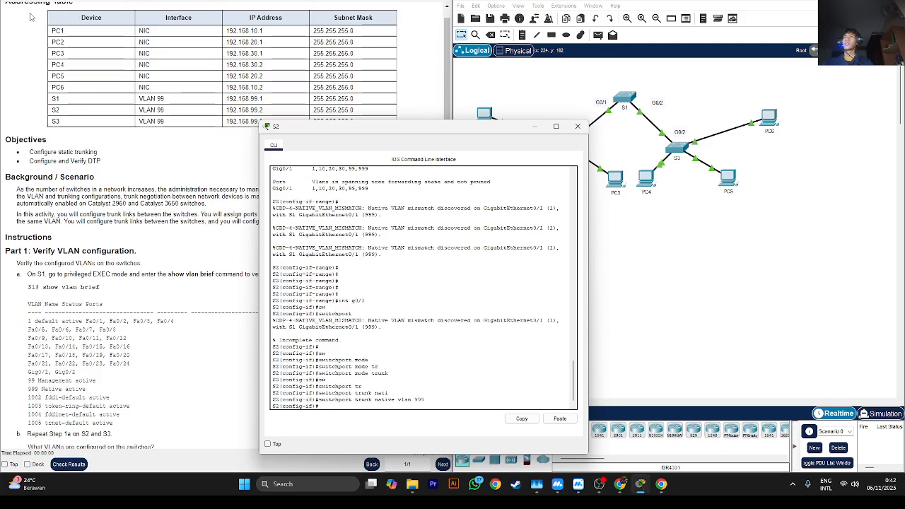
drag(345, 122, 286, 125)
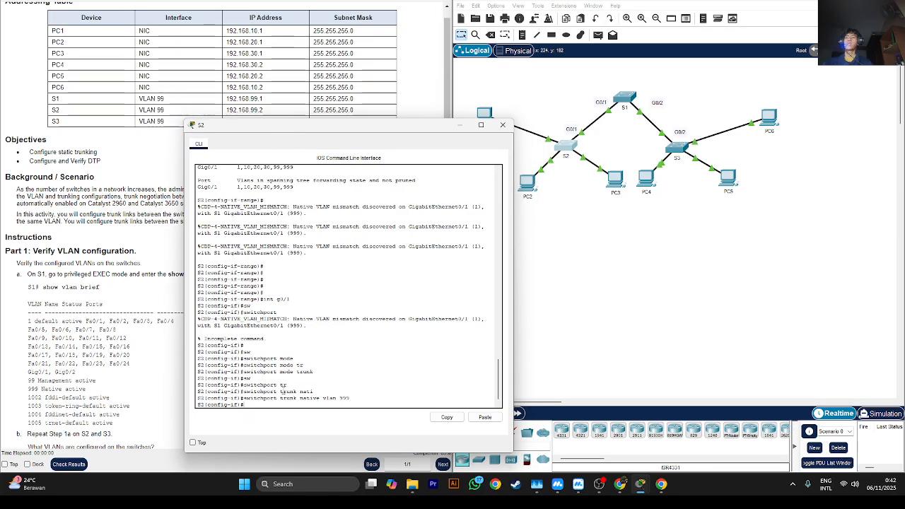
text(end)
key(Return)
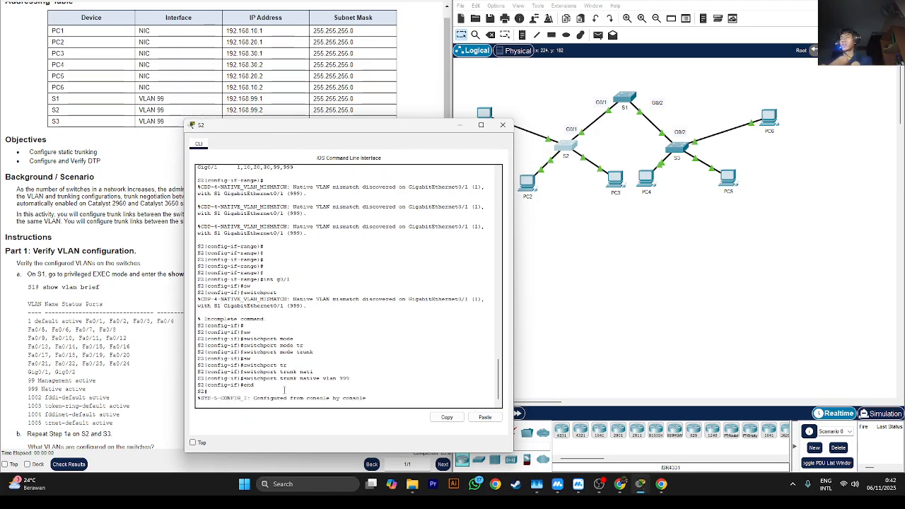
key(Return)
key(Return)
- Ping S1's VLAN 99 address 192.168.99.1 from S2 twice
text(ping 192.168)
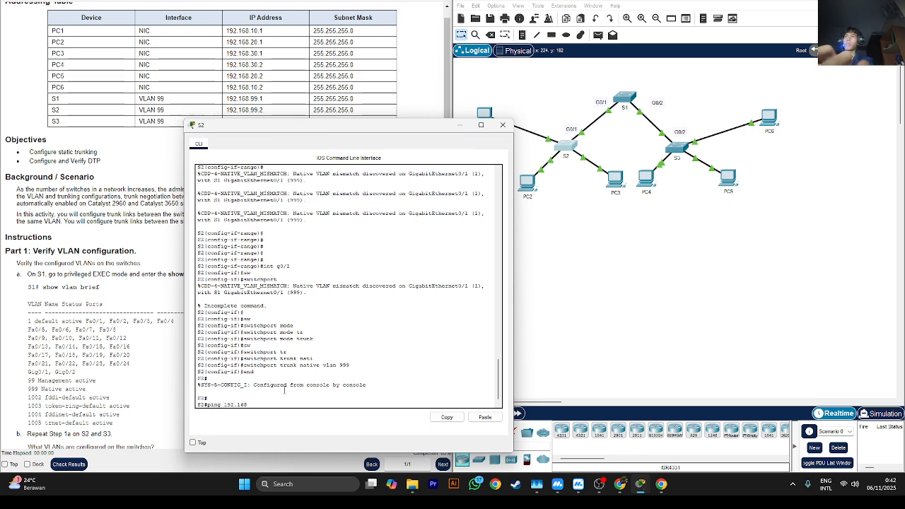
text(.99.)
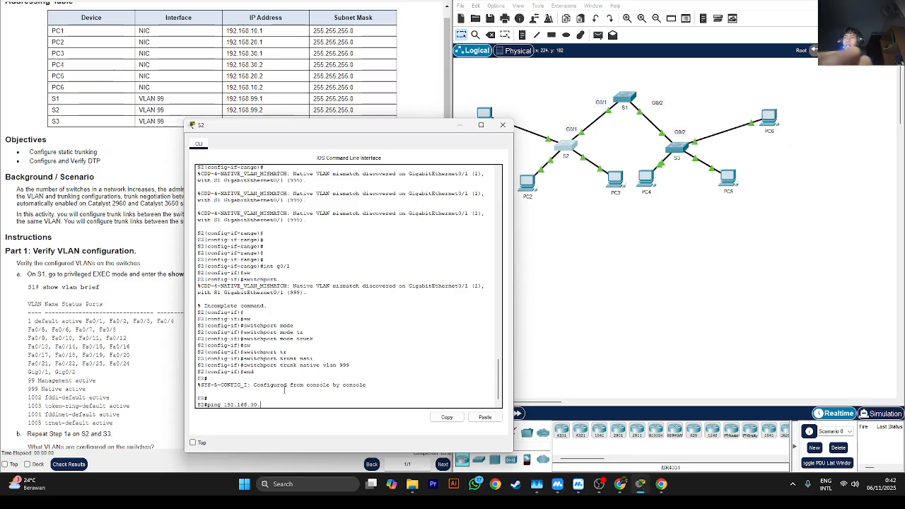
key(BackSpace)
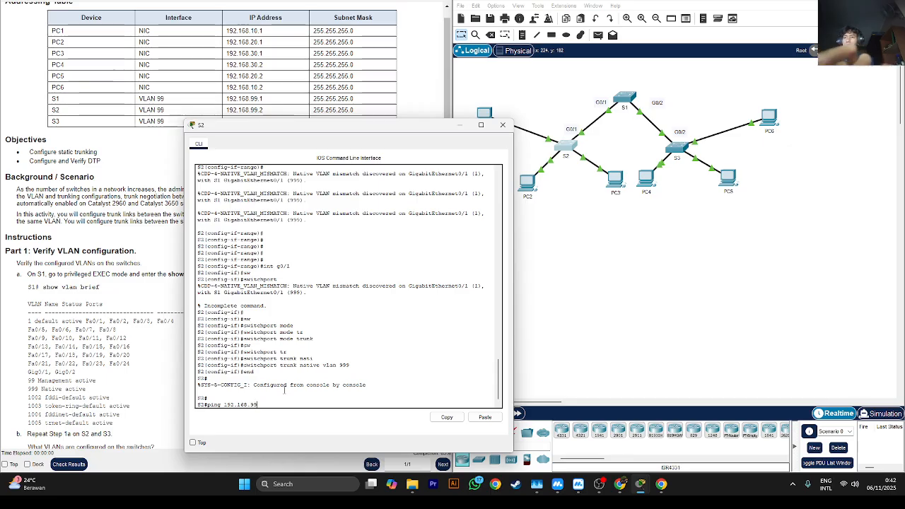
text(9.1)
key(Return)
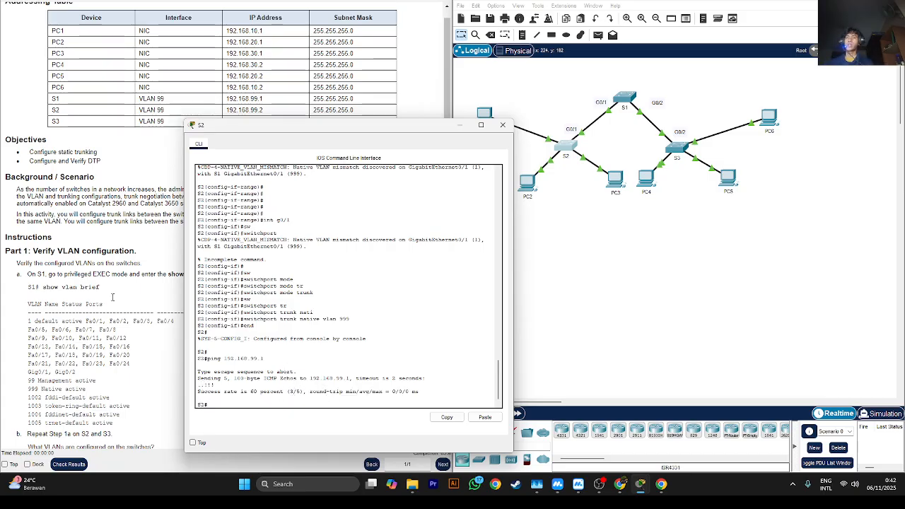
key(Up)
key(Return)
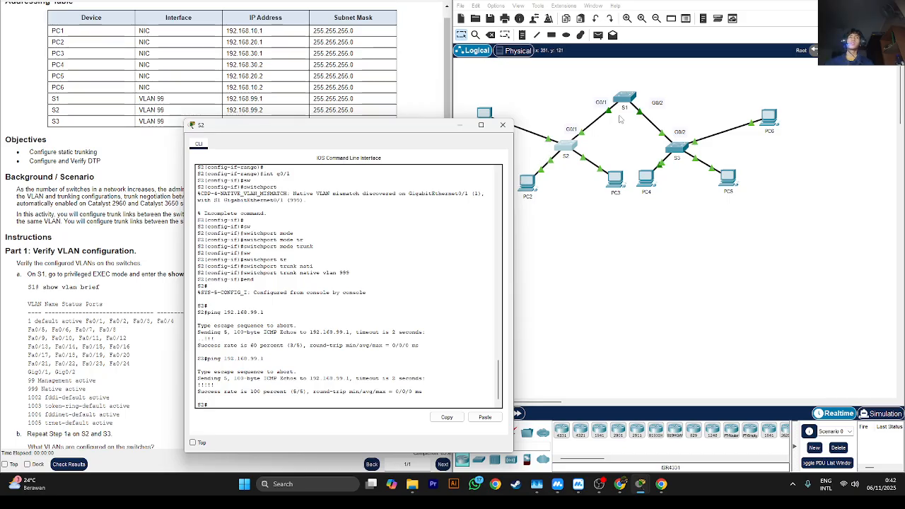
- Close the S2 window, open S1's command line and return it to privileged EXEC mode with end
click(503, 124)
click(624, 105)
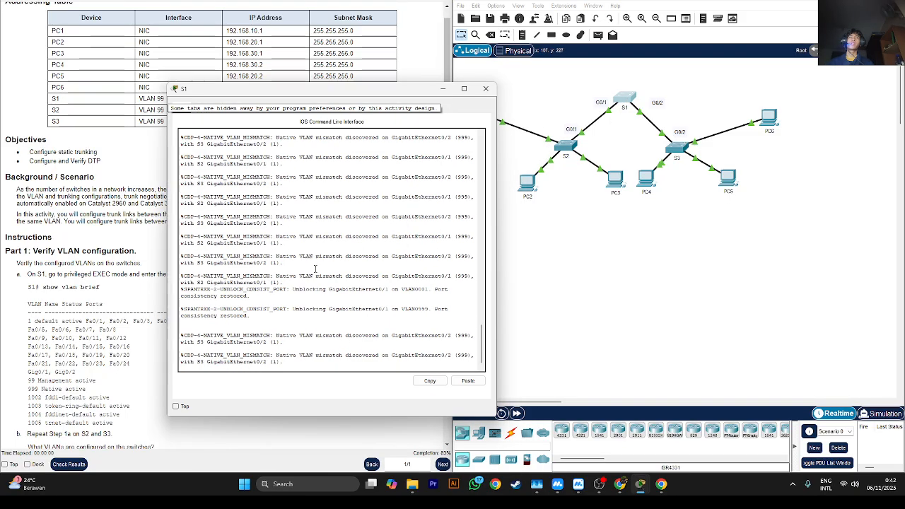
key(Return)
key(Return)
key(Return)
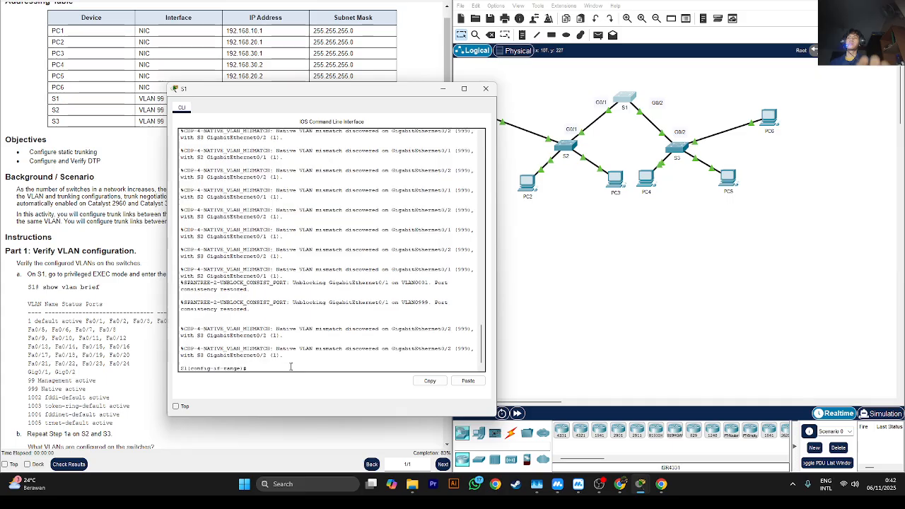
text(end)
key(Return)
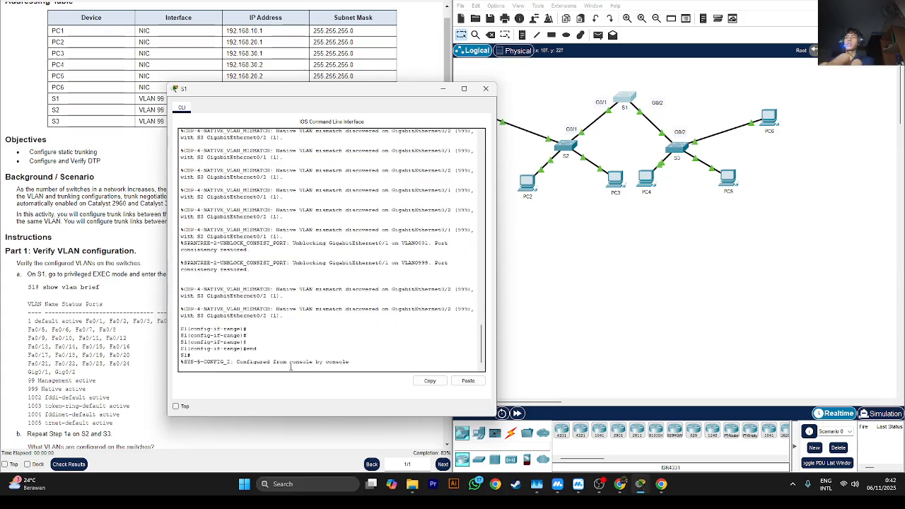
key(Return)
- Ping S3's VLAN 99 address 192.168.99.3 from S1, moving the S1 window clear of the addressing table
text(ping)
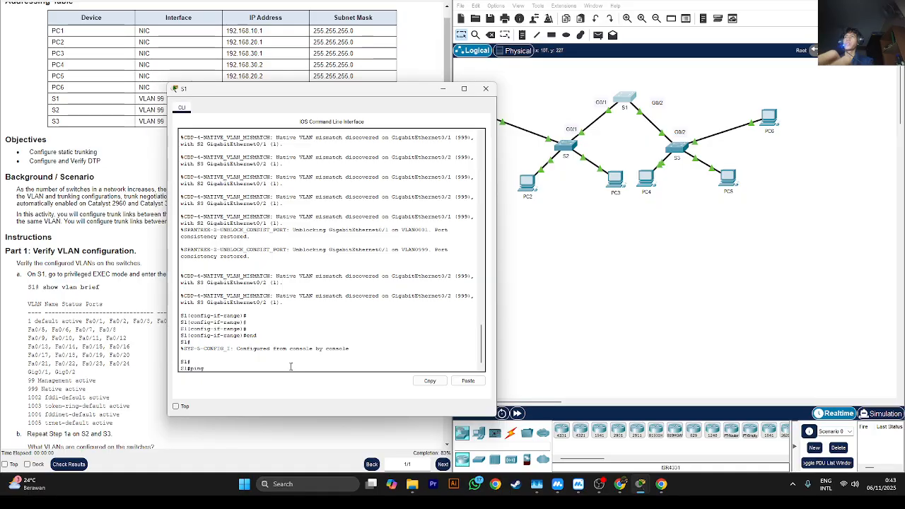
drag(282, 97, 406, 82)
text(193.168.99)
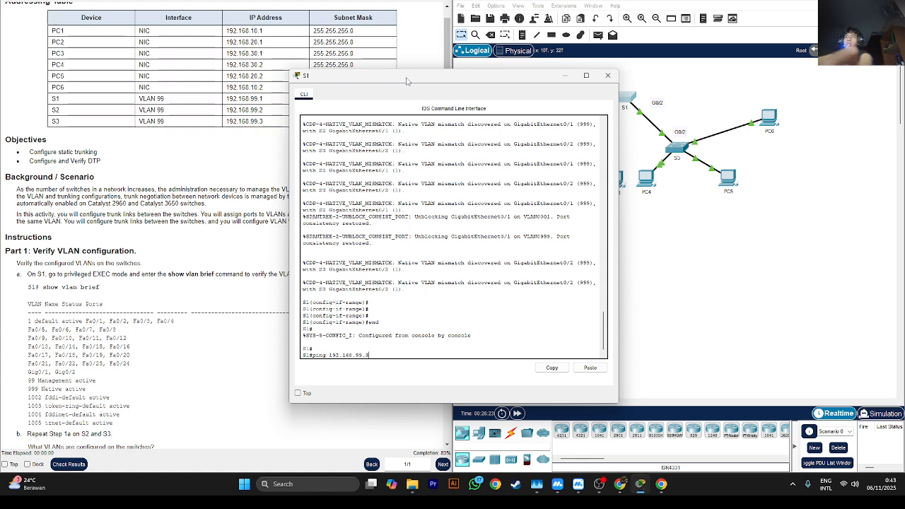
text(.3)
key(Return)
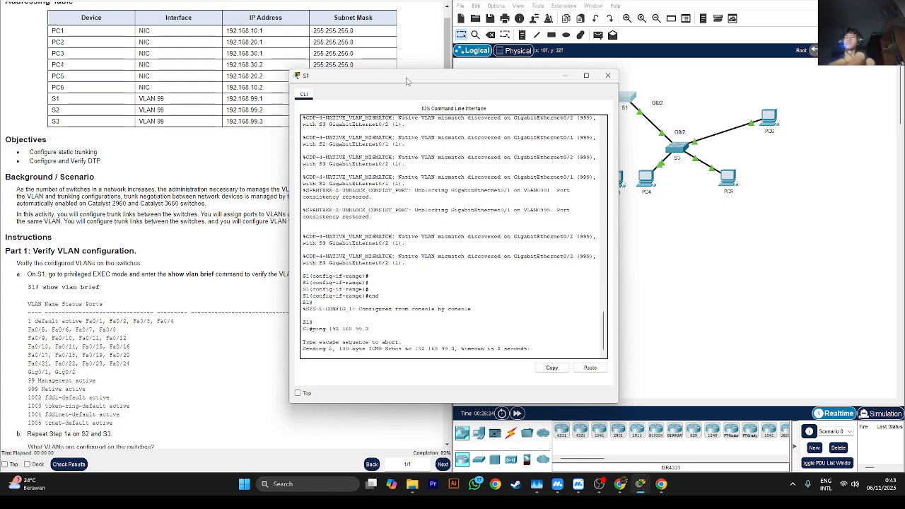
- Fast-forward the simulation time and repeat the ping from S1 to S3's VLAN 99 address 192.168.99.3
click(516, 414)
click(399, 341)
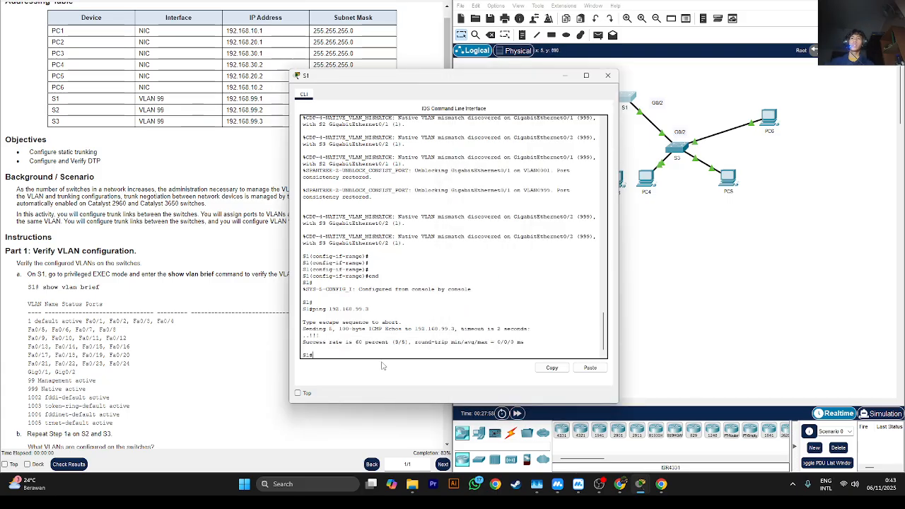
key(Up)
key(Return)
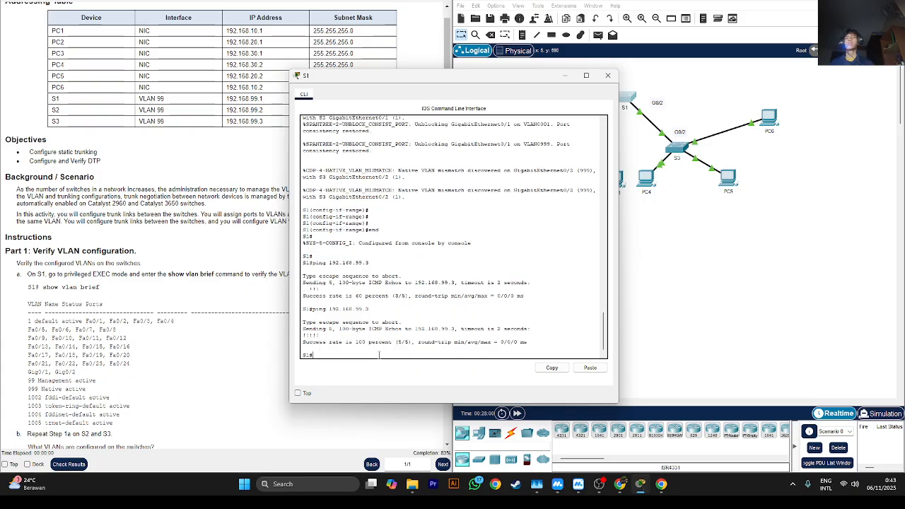
click(543, 414)
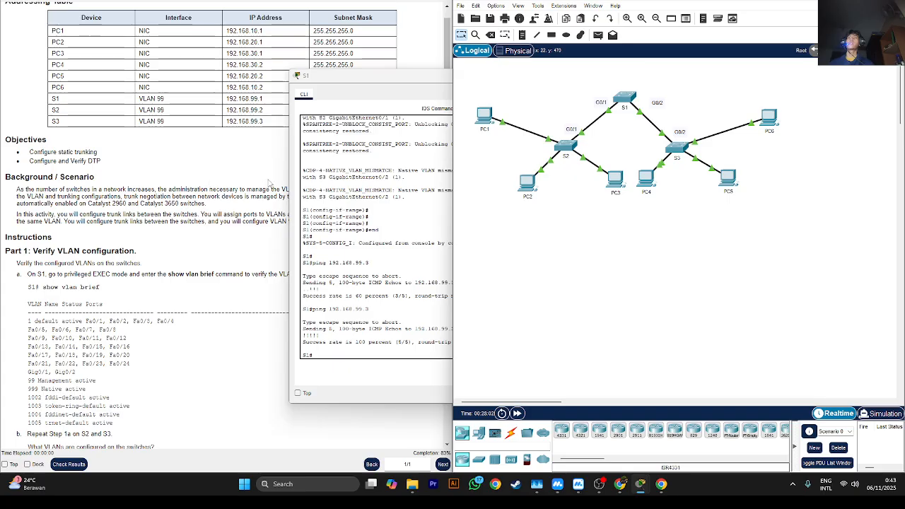
- Find Part 4 step i in the lab instructions and ping PC6 at 192.168.10.2 from PC1's command prompt
click(275, 171)
scroll(103, 296, down, 15)
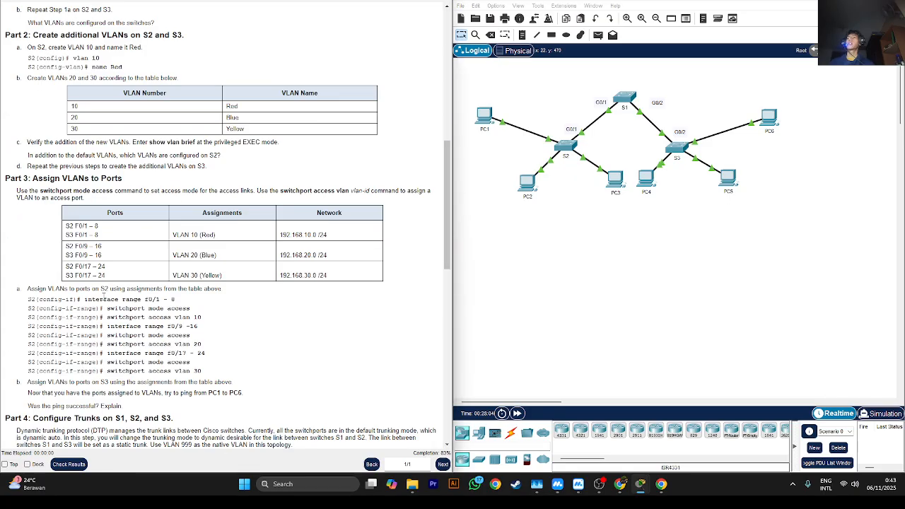
scroll(104, 297, down, 8)
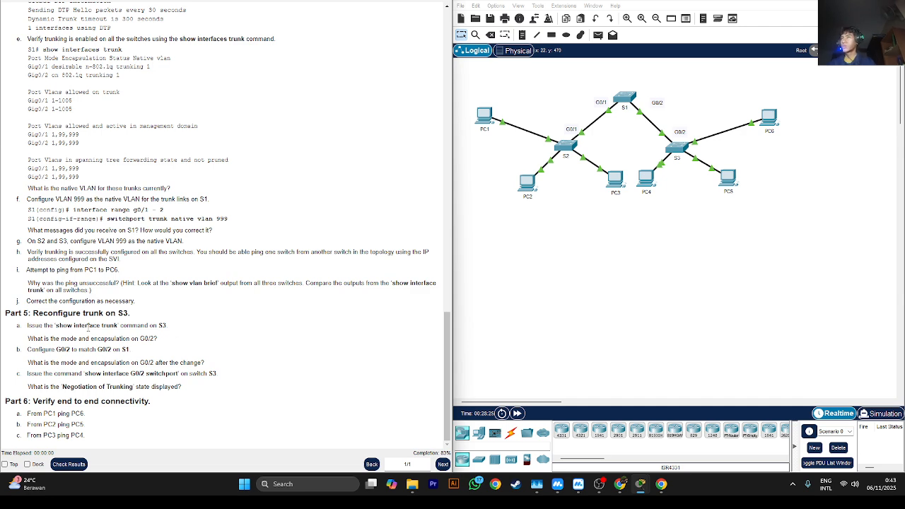
double_click(58, 313)
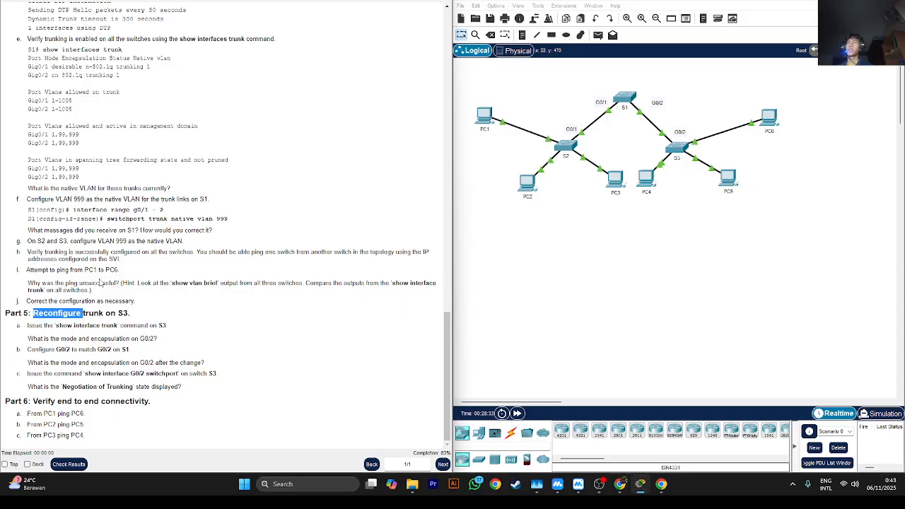
drag(121, 264, 100, 252)
click(49, 269)
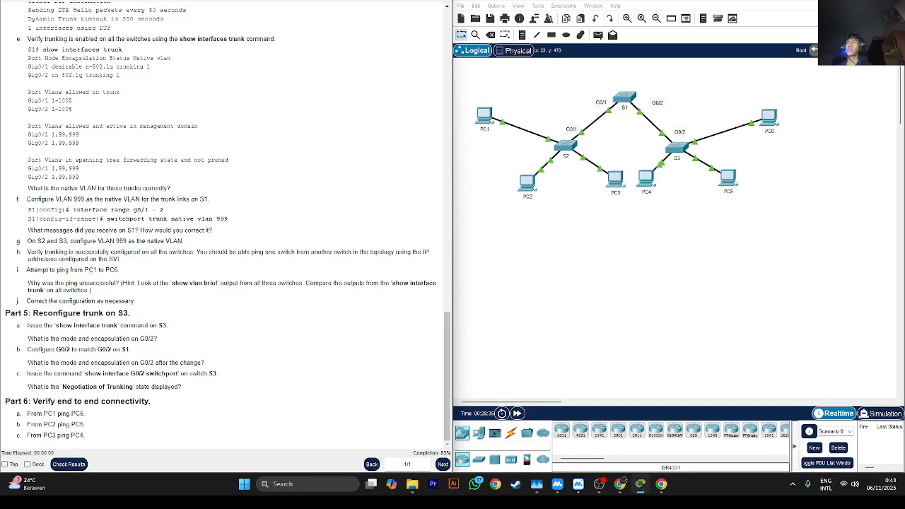
click(486, 119)
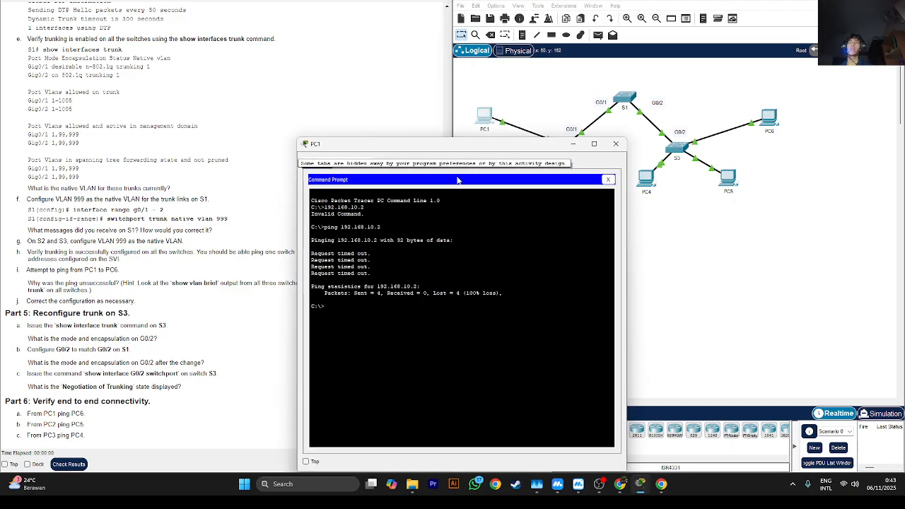
key(Up)
key(Return)
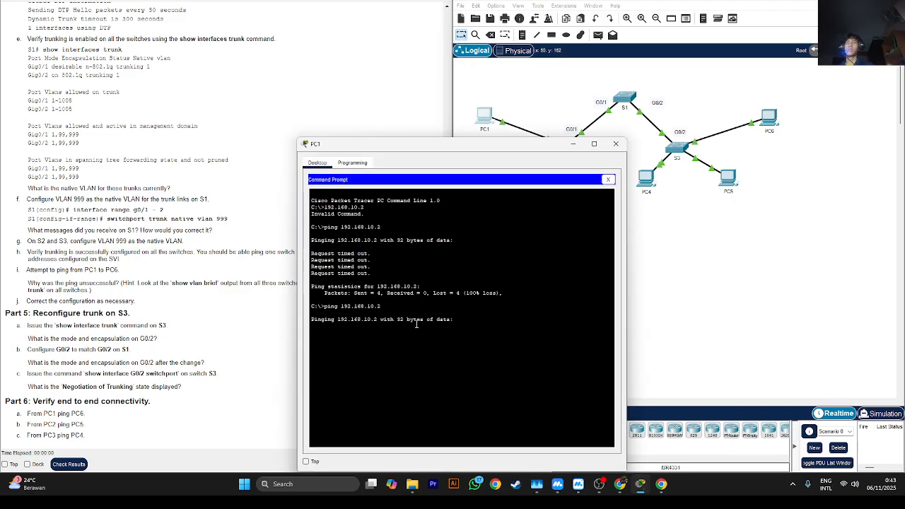
- Check PC6's address in the addressing table, then close PC1's command prompt and put the PC1 window away
scroll(148, 300, up, 15)
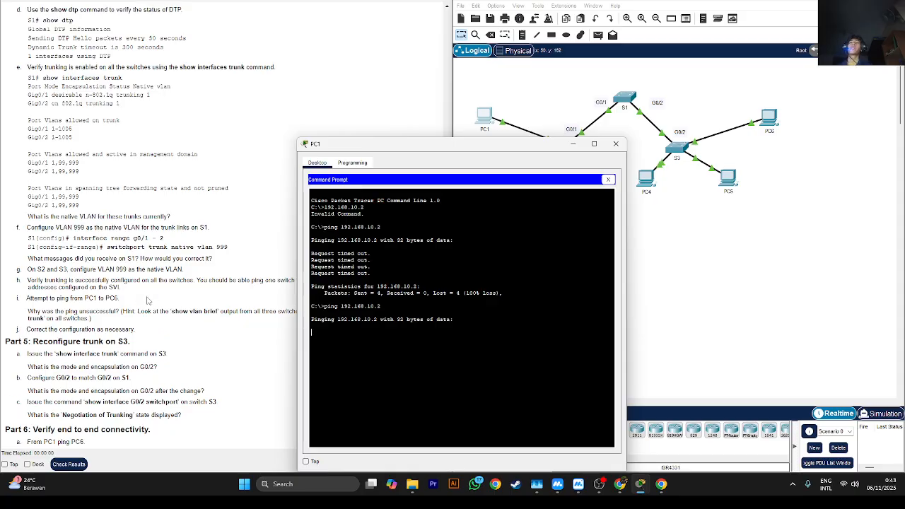
scroll(148, 300, up, 3)
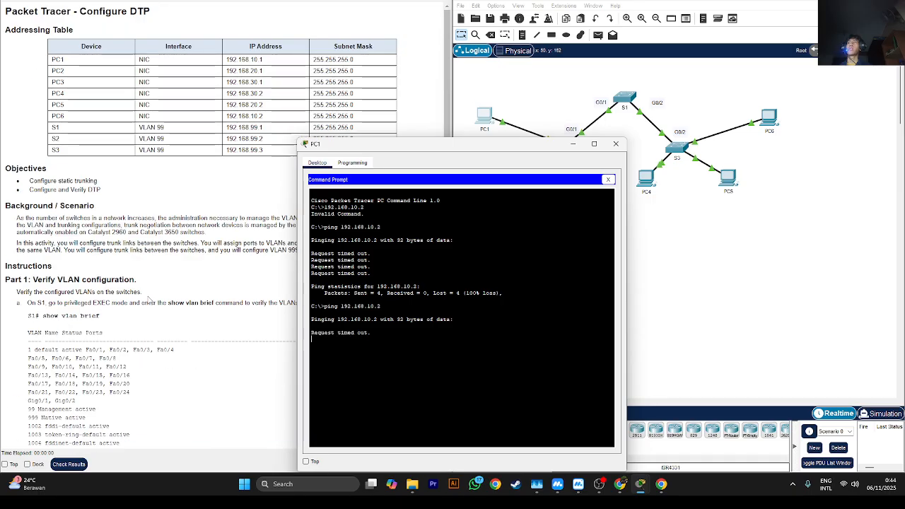
scroll(148, 300, down, 20)
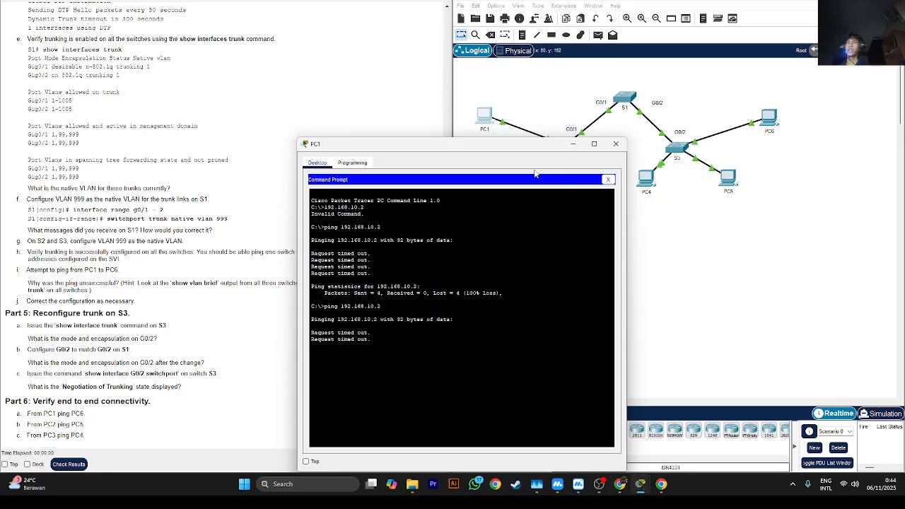
click(607, 179)
click(573, 145)
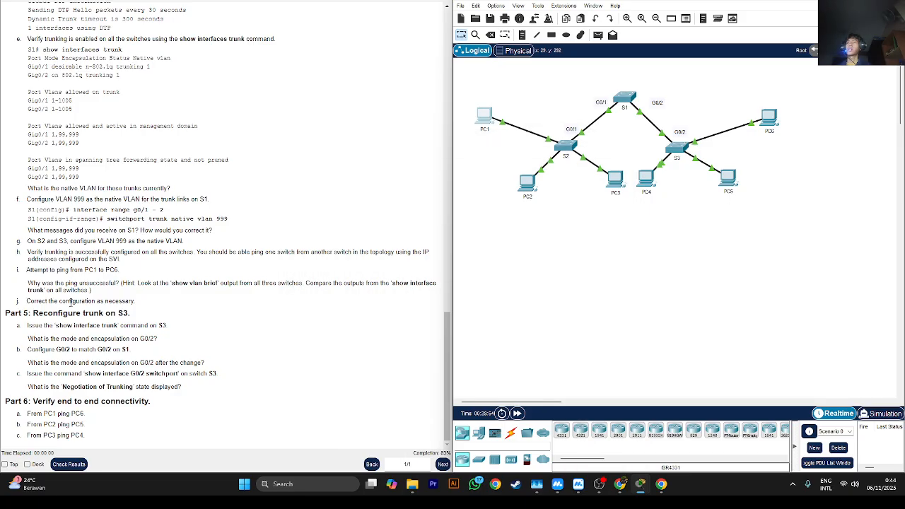
- Read the hint in step i on comparing the show vlan brief and show interface trunk outputs of all three switches
drag(39, 284, 111, 283)
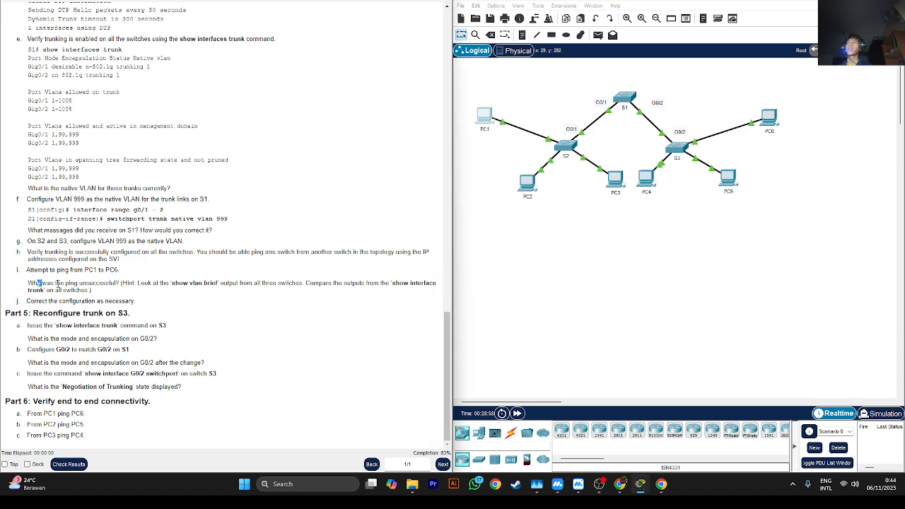
drag(86, 284, 103, 284)
click(54, 286)
drag(121, 283, 148, 284)
click(159, 282)
drag(241, 284, 213, 296)
click(228, 301)
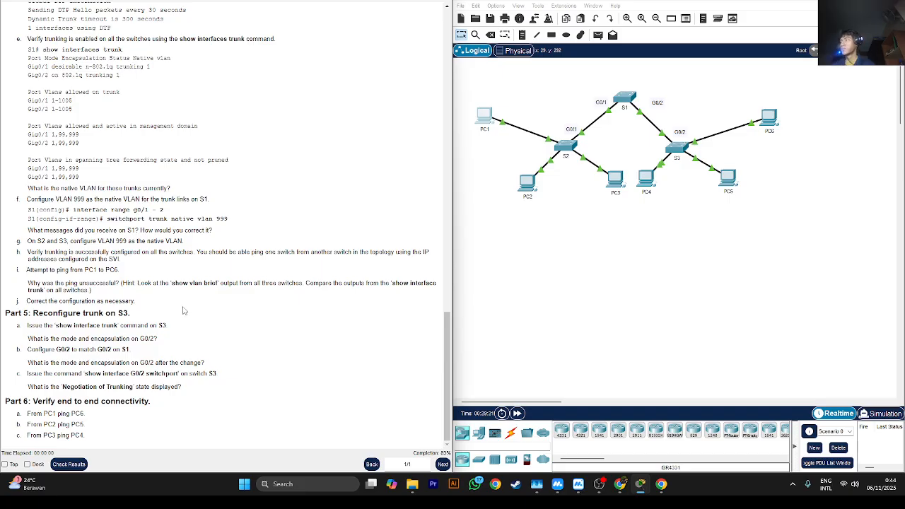
- Open S2's command line and list its VLANs with show vlan brief
click(561, 151)
drag(394, 120, 443, 76)
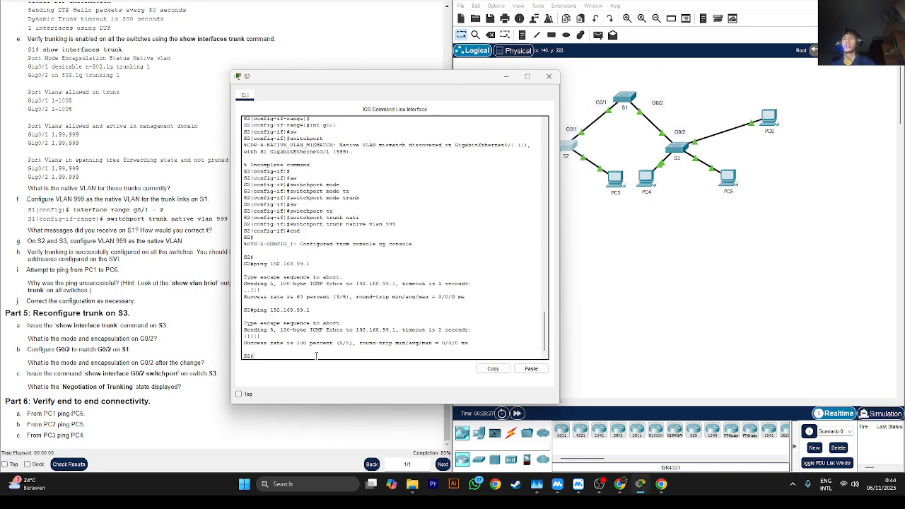
text(show vlan)
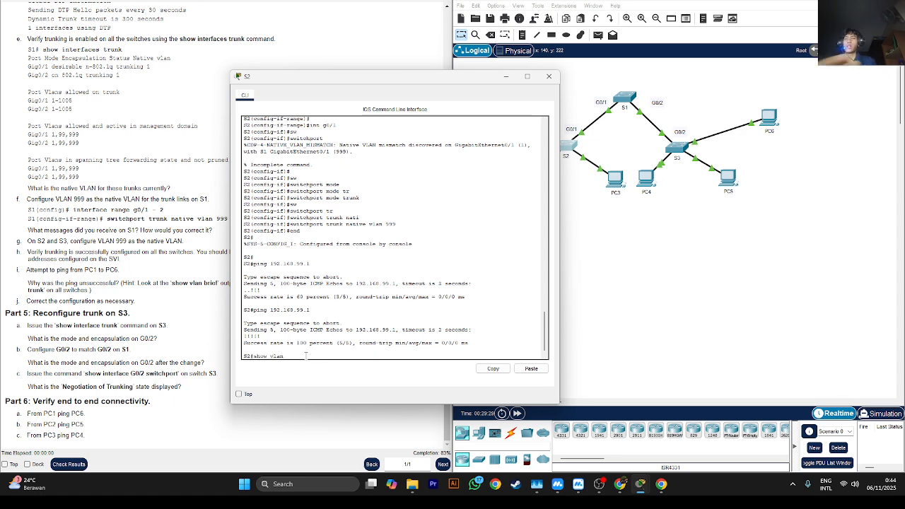
text( brief)
key(Return)
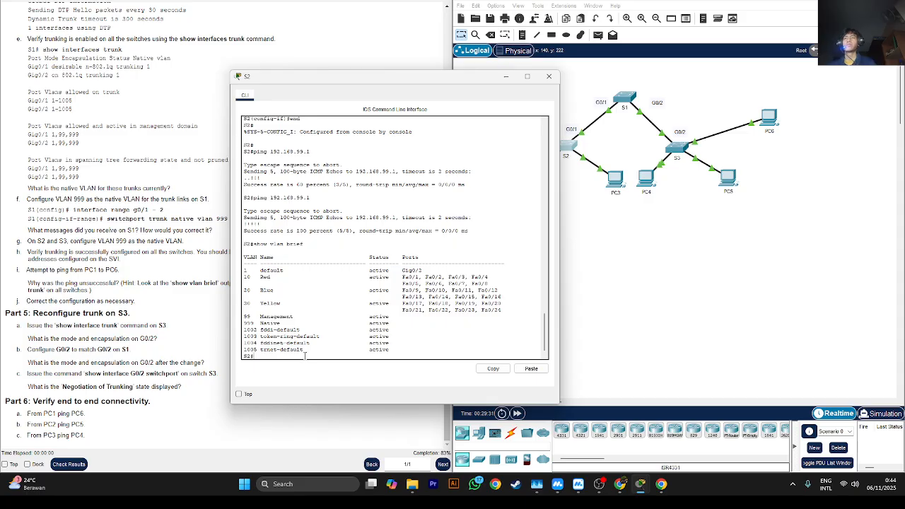
- Move the S2 window clear of the topology and run show vlan brief on S1
drag(459, 78, 302, 45)
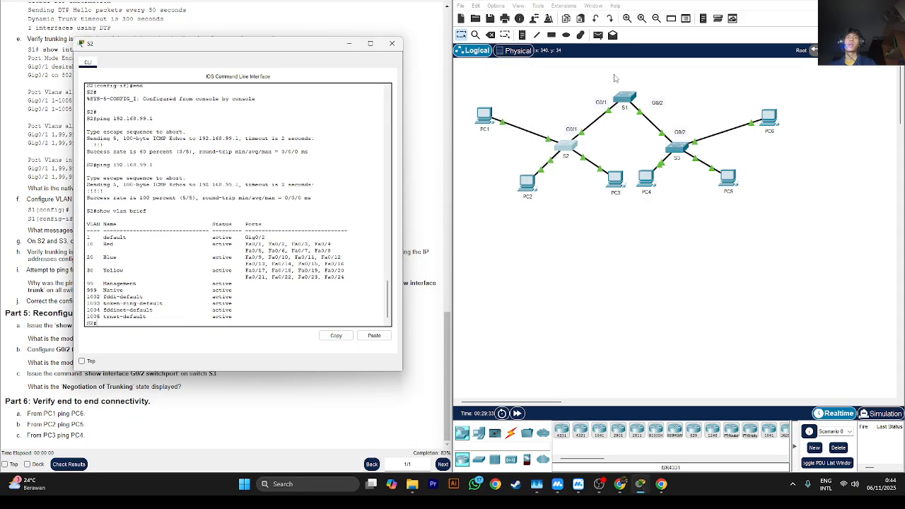
click(624, 97)
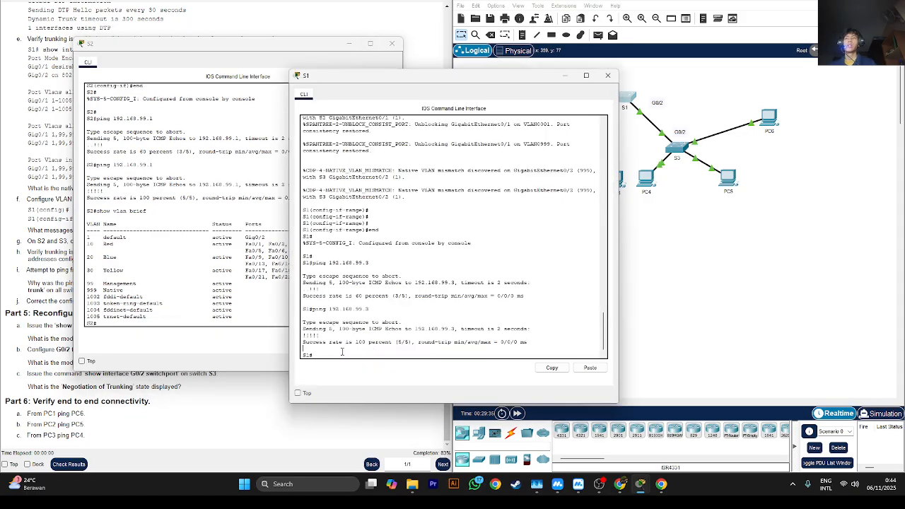
text(show)
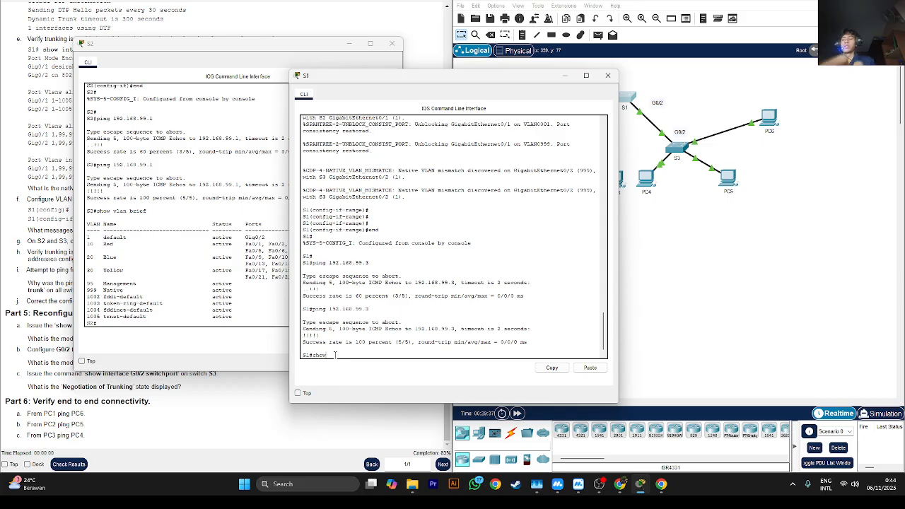
text( vlan brief)
key(Return)
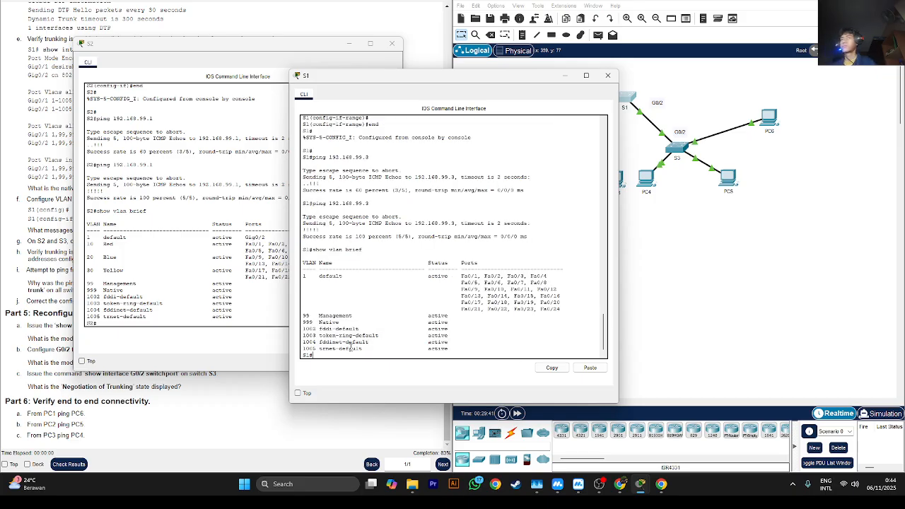
- Open S3's command line, return it to privileged EXEC mode with end and run show vlan brief
click(682, 150)
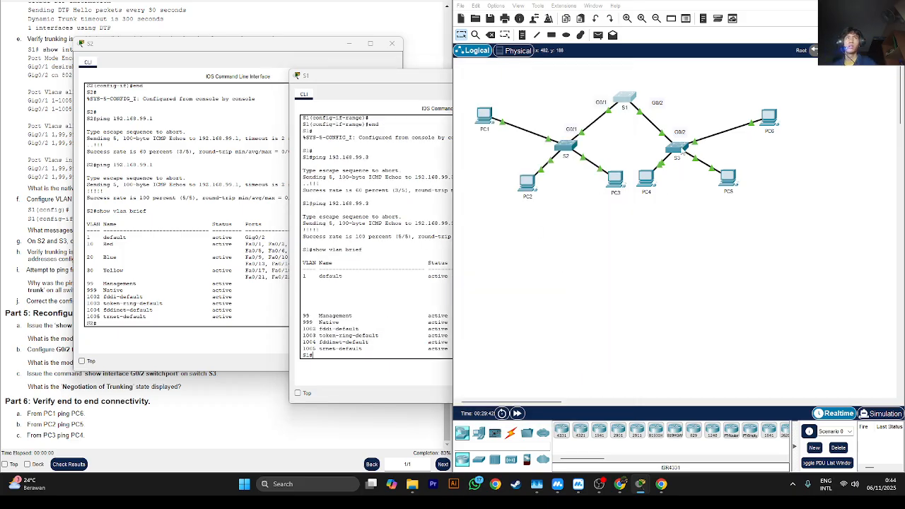
key(Return)
key(Return)
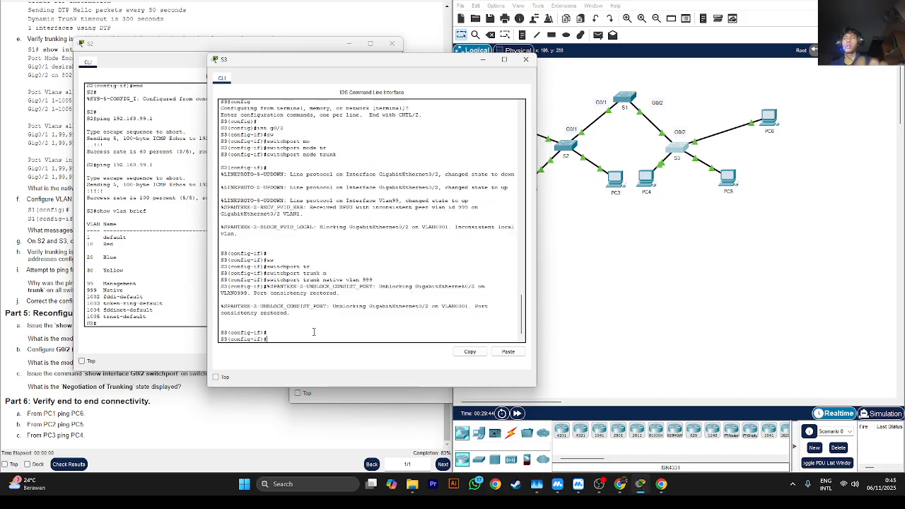
text(snd)
key(Return)
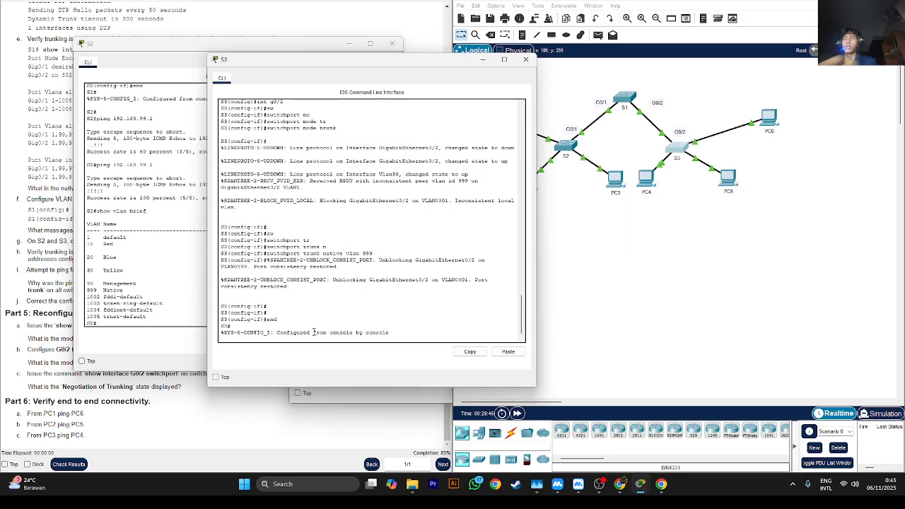
key(Return)
text(show vlan brief)
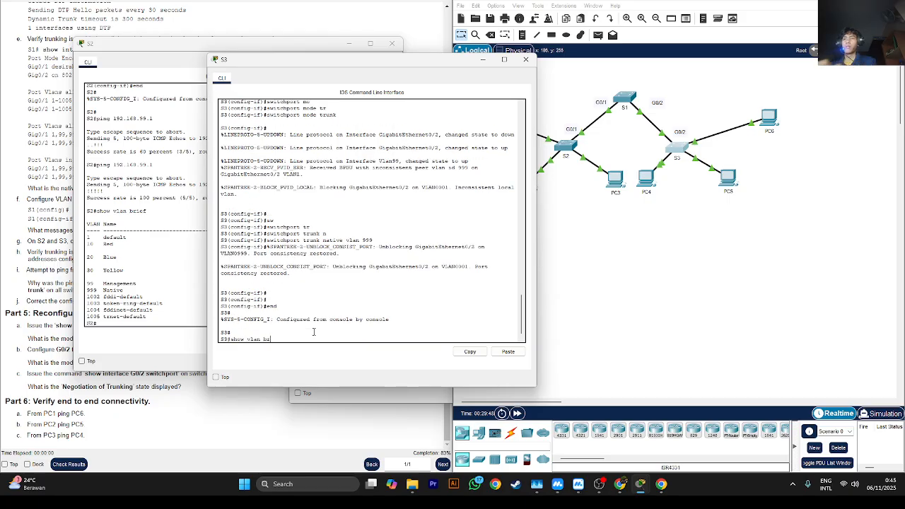
key(Return)
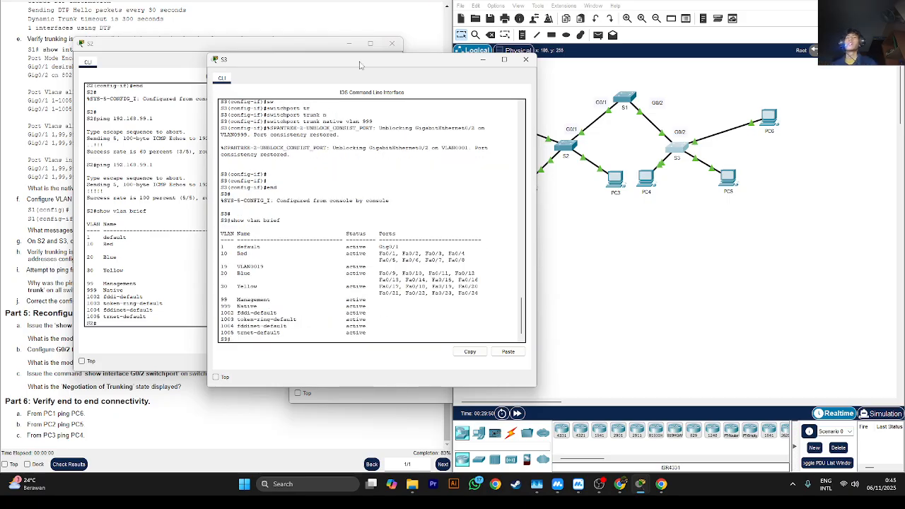
- Arrange the S1 and S3 windows side by side and compare VLANs 10, 20 and 30 in their VLAN tables
drag(317, 60, 537, 67)
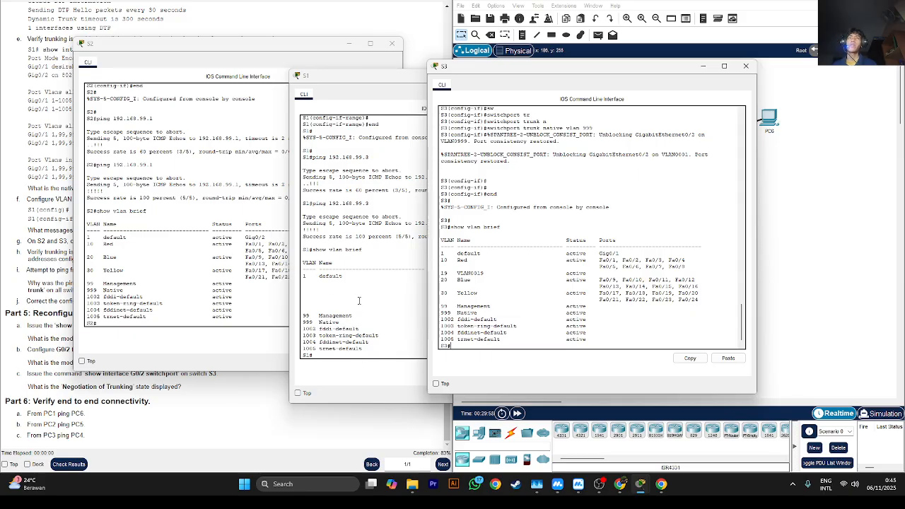
drag(441, 259, 451, 299)
click(445, 279)
click(335, 314)
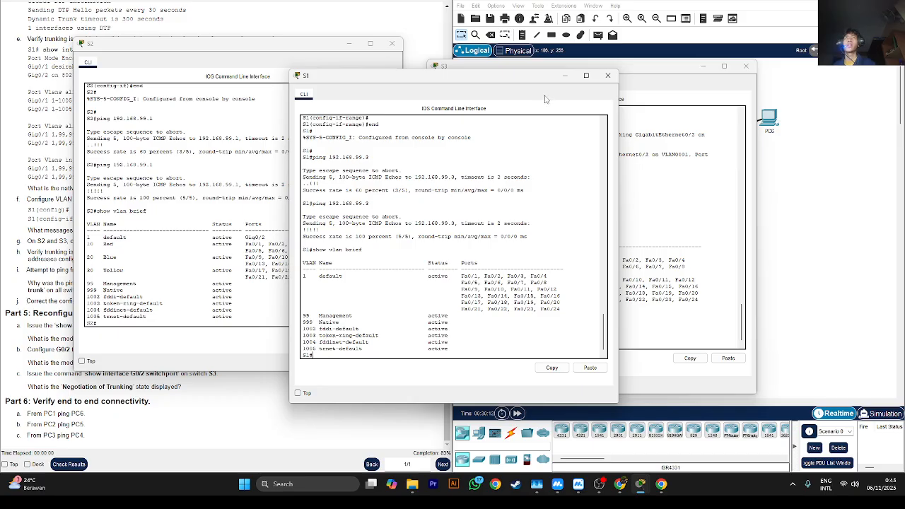
drag(545, 83, 373, 94)
click(449, 206)
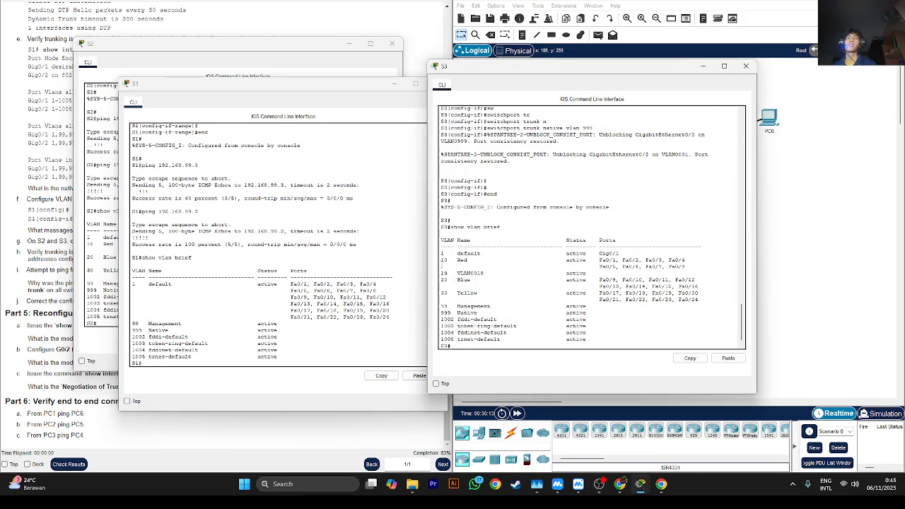
drag(451, 279, 471, 280)
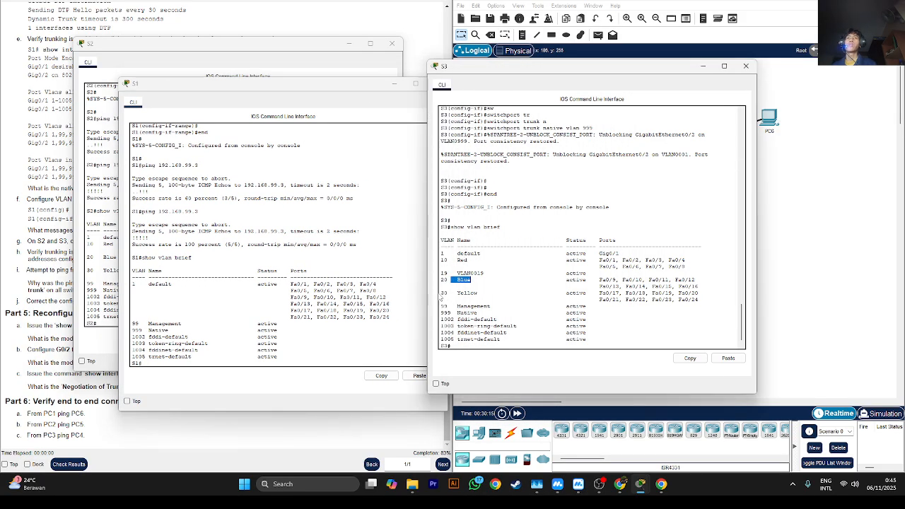
- Enter global configuration mode on S1 and create VLAN 10 with the name Red
click(234, 356)
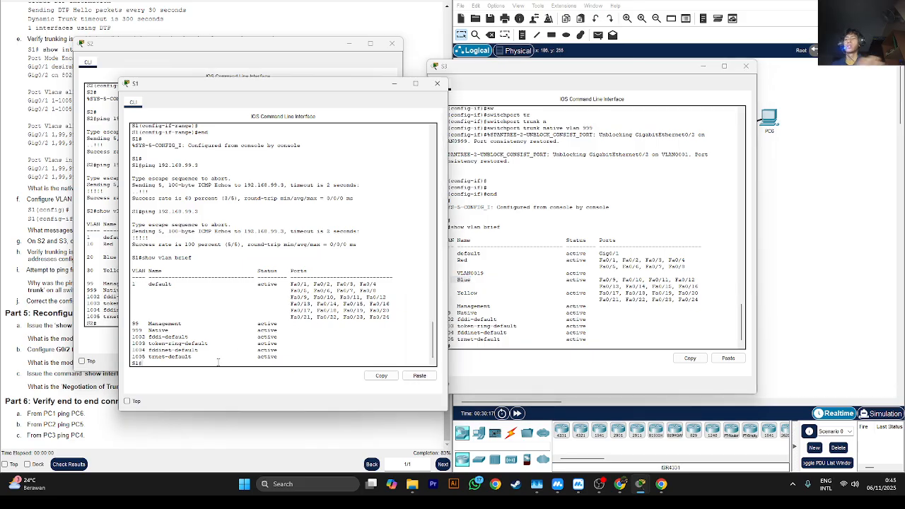
text(sh)
text(nfi)
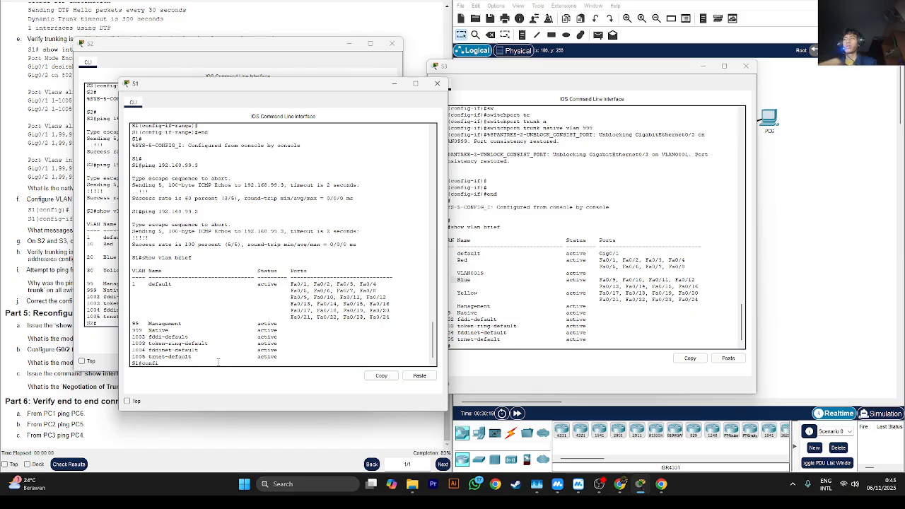
text(g)
key(Return)
key(Return)
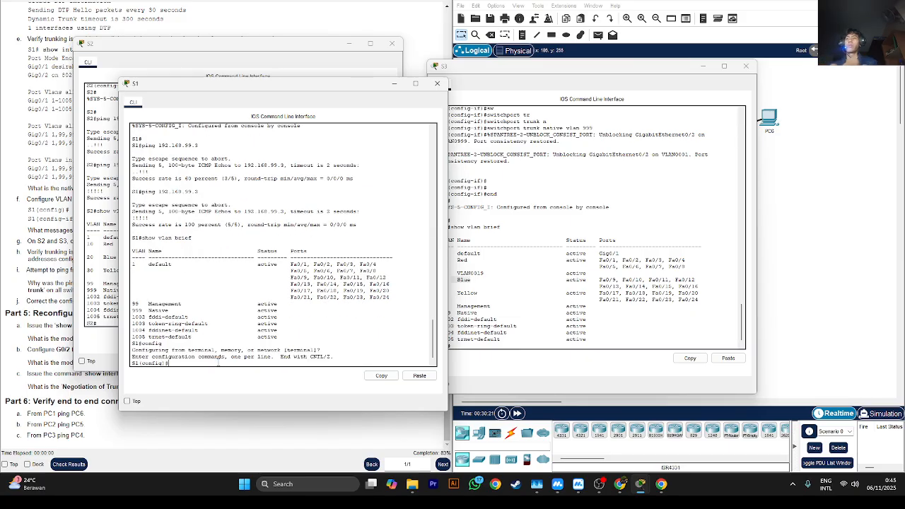
text(vlan 10)
key(Return)
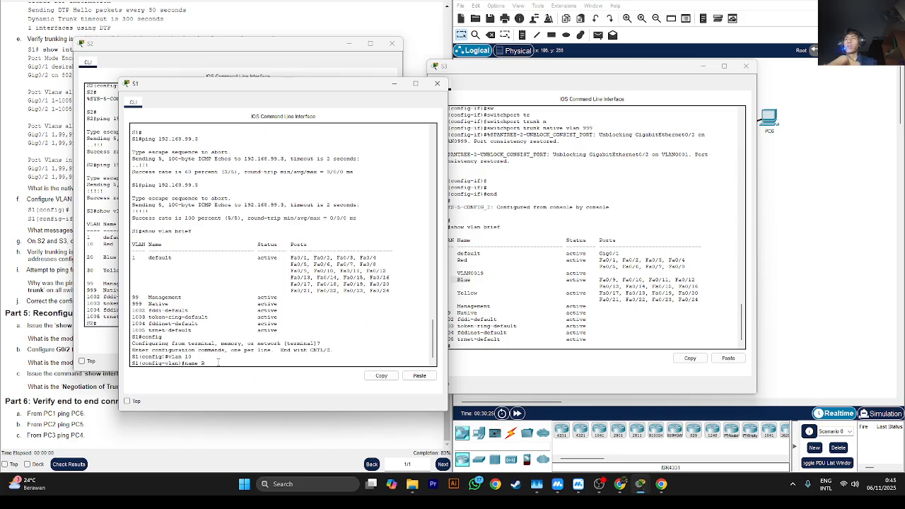
text(name Red)
key(Return)
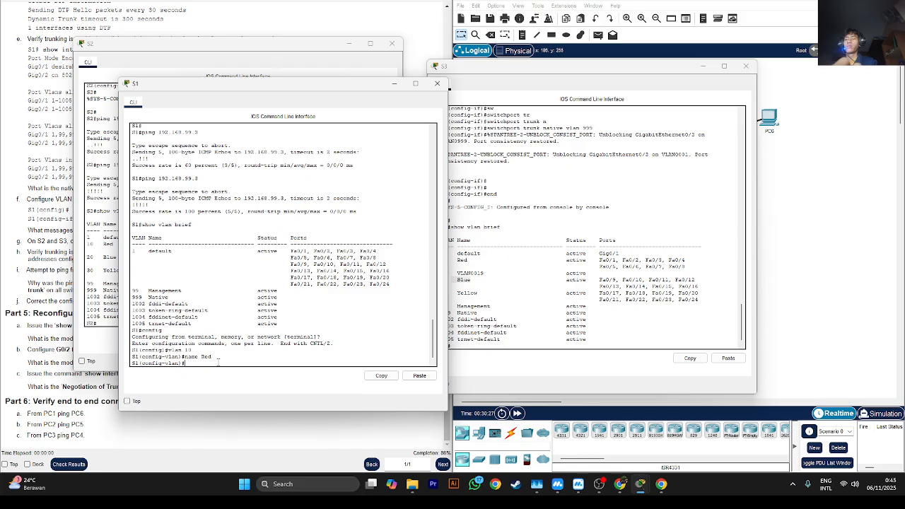
- Create VLAN 20 named Blue and VLAN 30 named Yellow on S1
text(vlan 20)
key(Return)
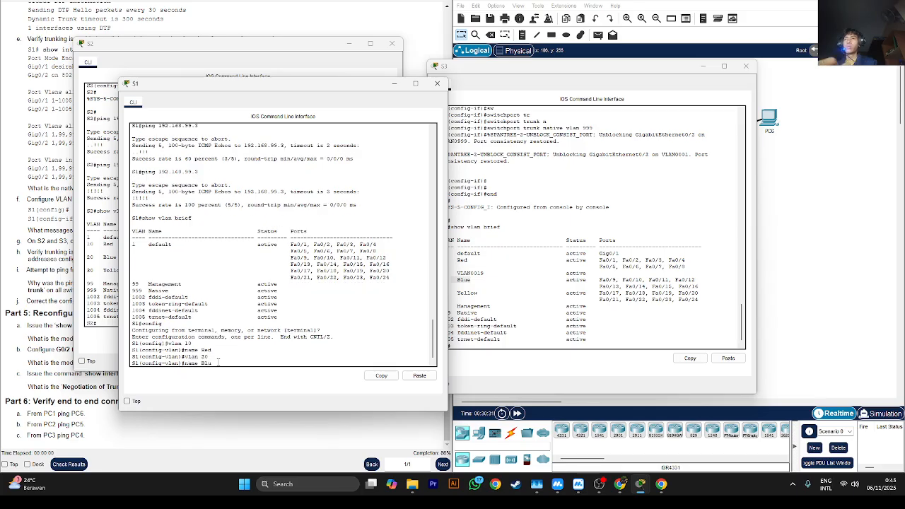
text(name Blue)
key(Return)
text(vlan)#vla)
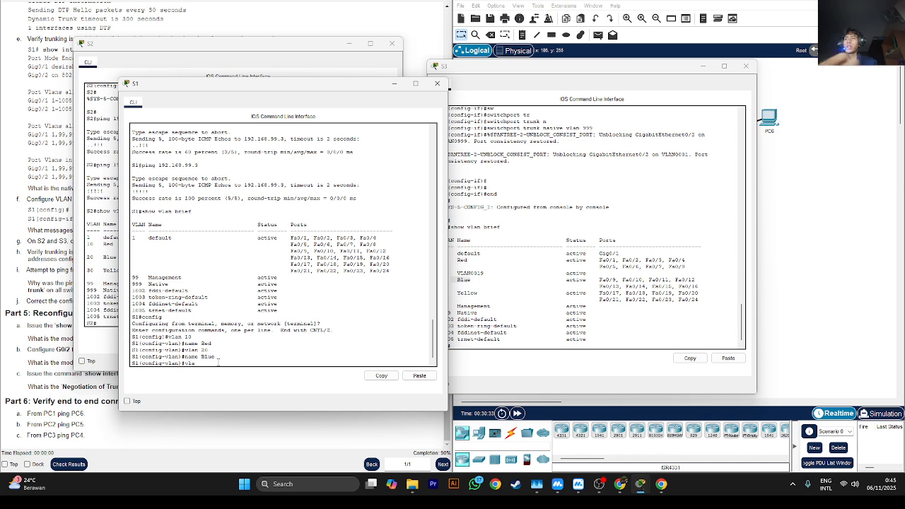
text(n 30)
key(Return)
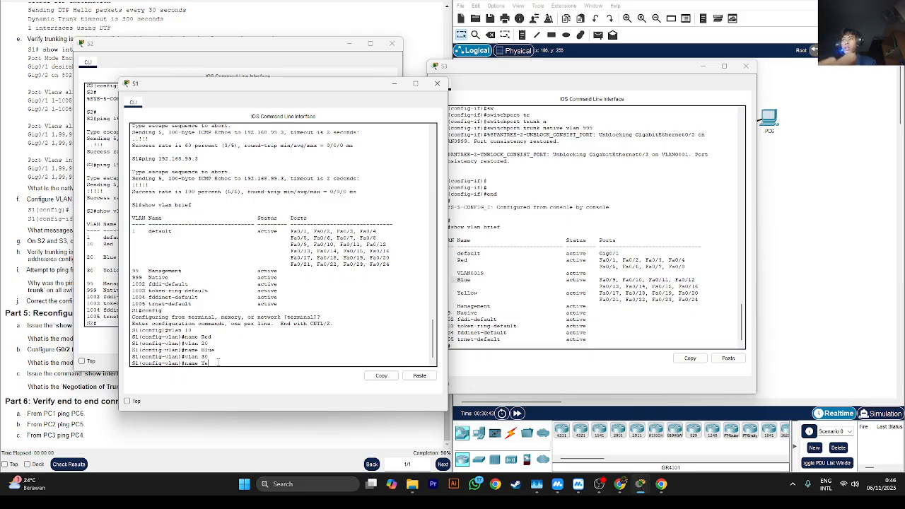
text(llow)
key(Return)
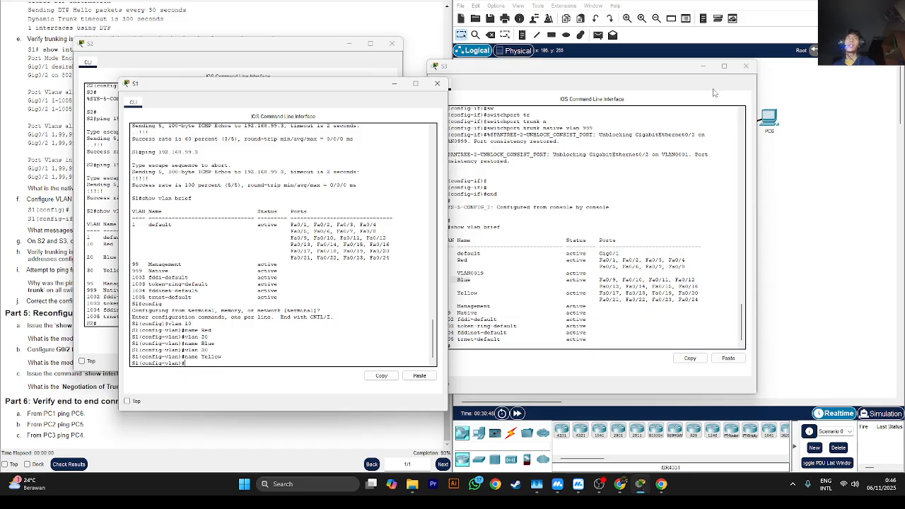
- Clear the switch windows out of the way and ping 192.168.10.2 from PC1's command prompt
click(698, 67)
click(345, 416)
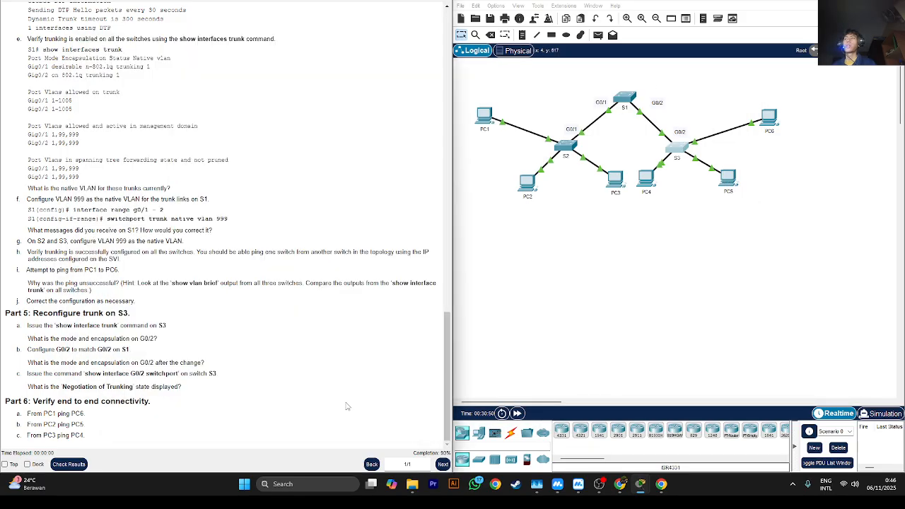
click(485, 118)
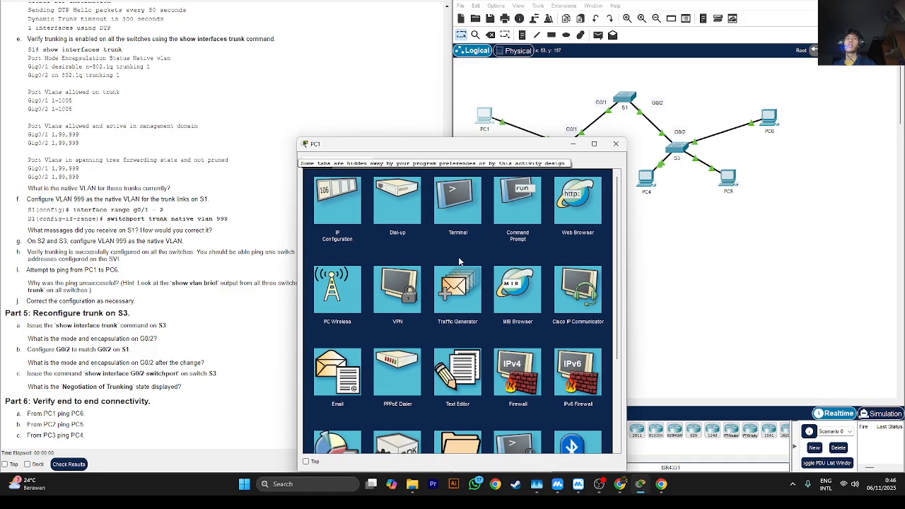
click(515, 202)
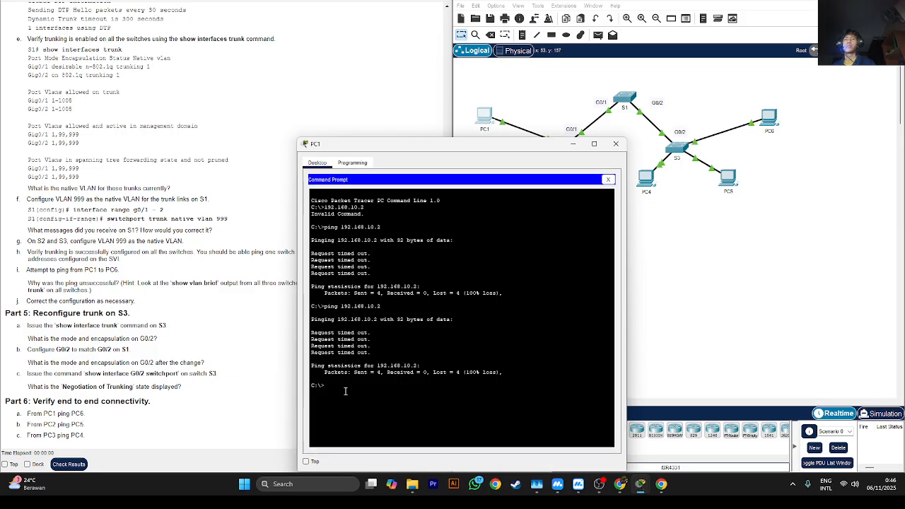
key(Up)
key(Return)
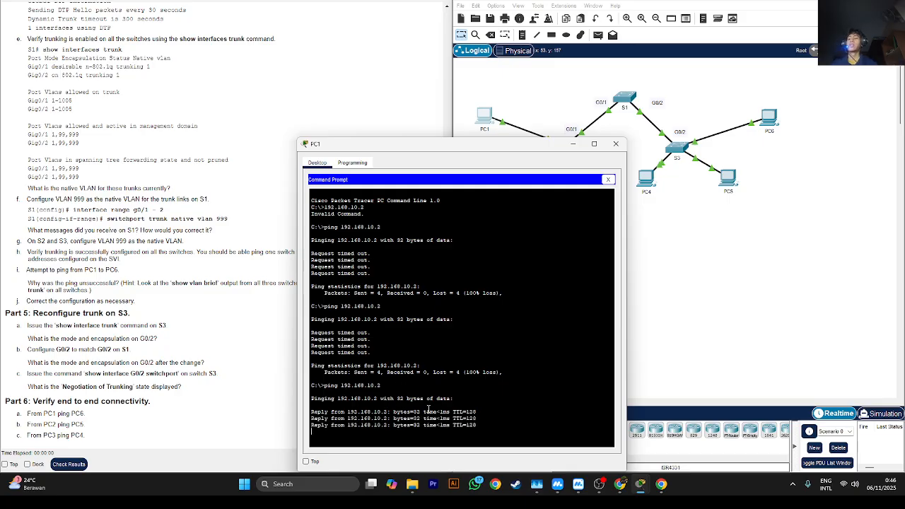
click(687, 306)
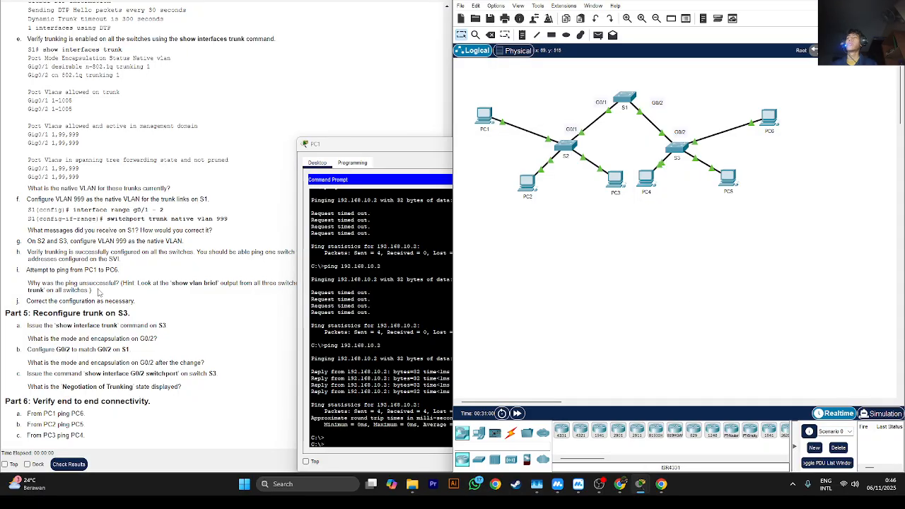
click(107, 285)
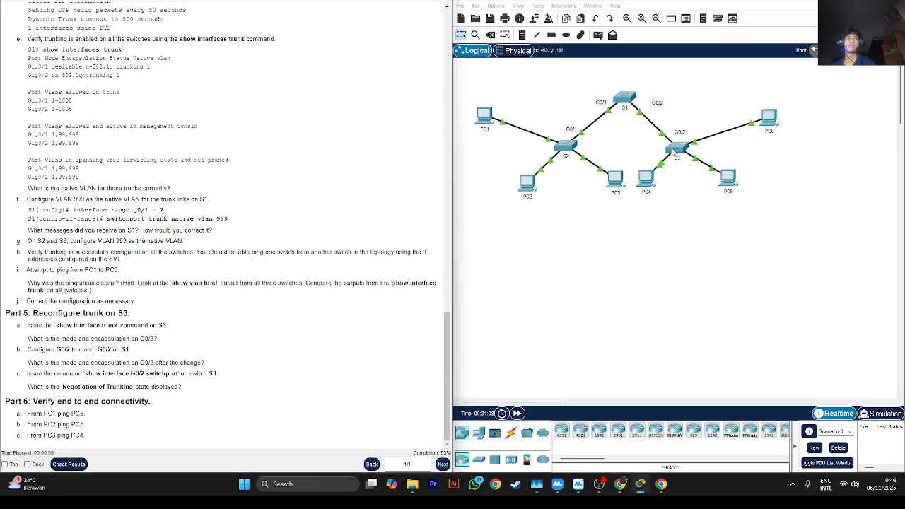
- Run show int trun on S3 to check the mode and encapsulation of G0/2, then return to the lab instructions
click(668, 148)
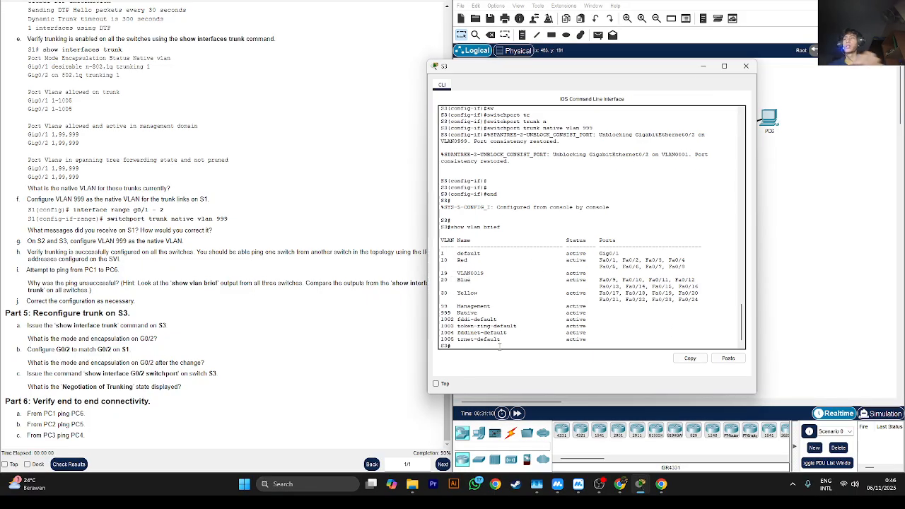
text(show int)
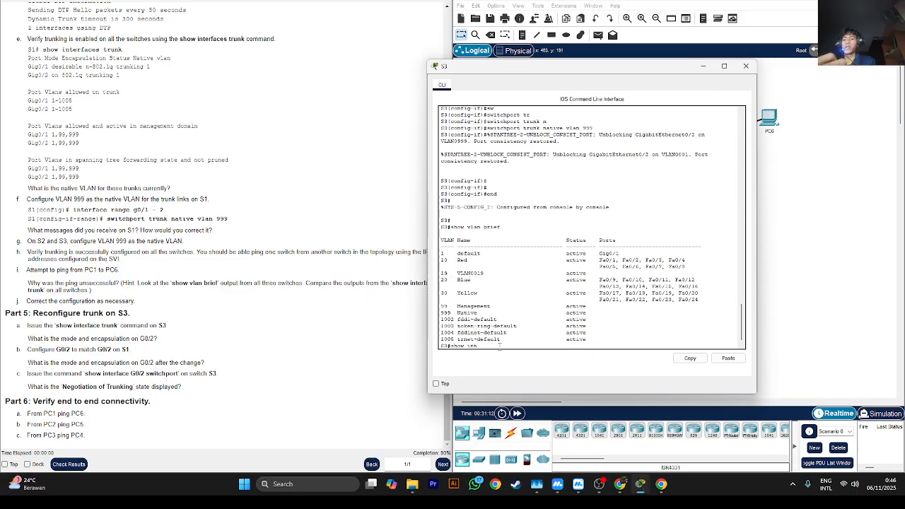
text( trunc)
key(Return)
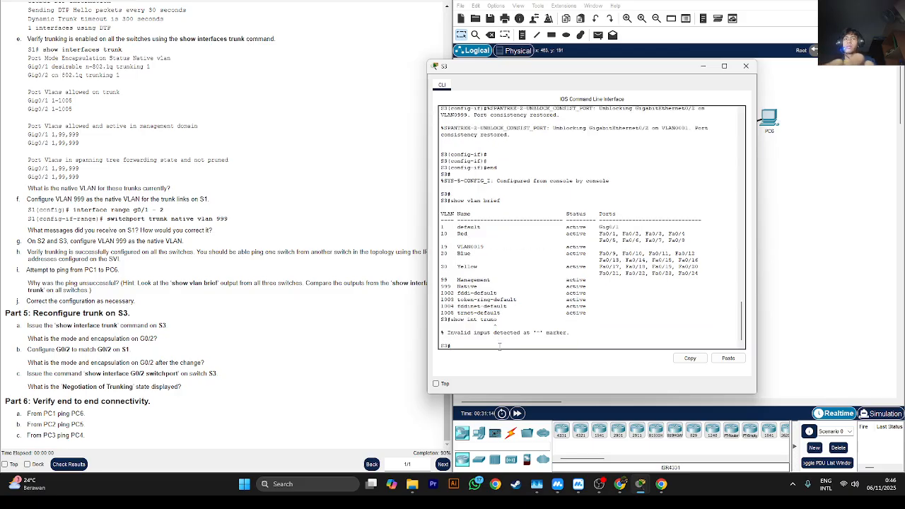
key(BackSpace)
key(Return)
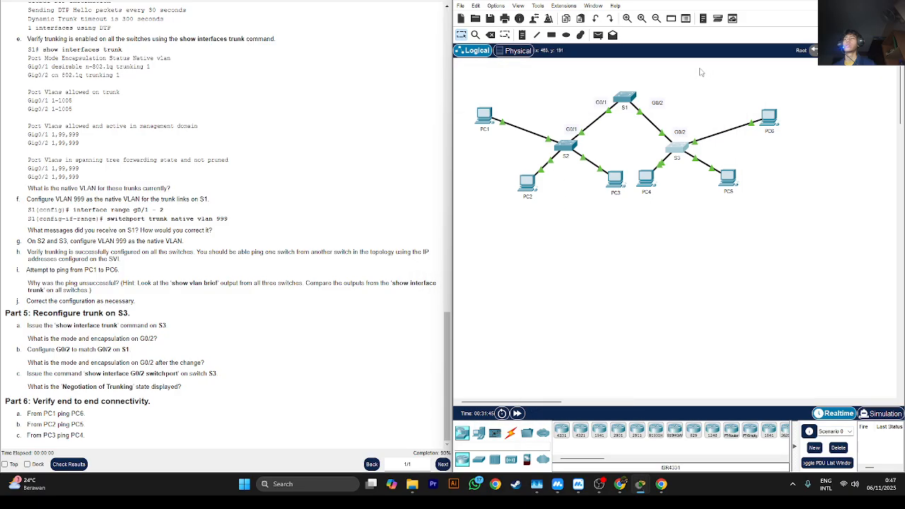
click(702, 66)
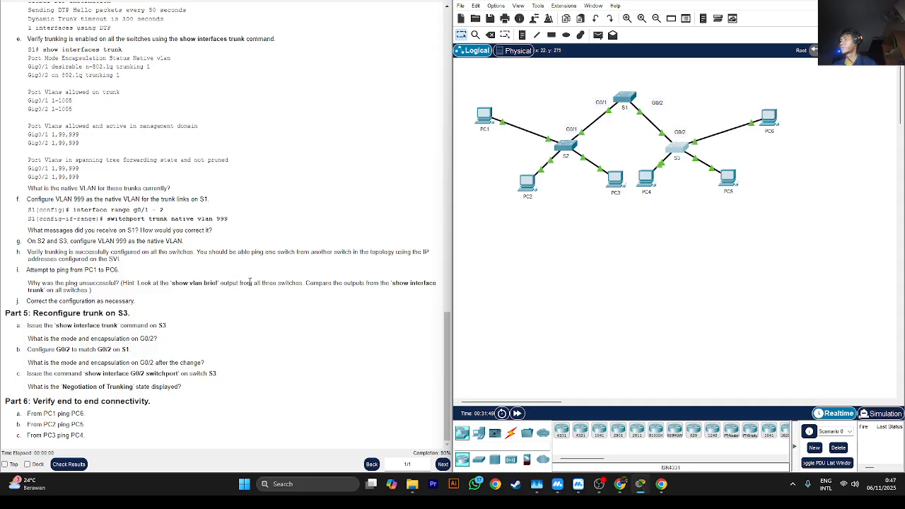
scroll(189, 294, up, 1)
scroll(190, 294, down, 1)
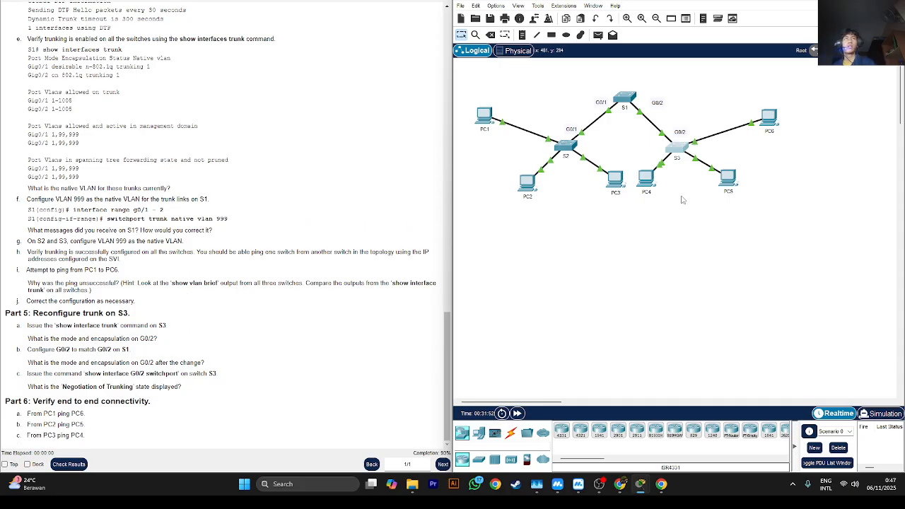
- Reopen S3's command line, enter global configuration mode and select interface g0/2
click(677, 149)
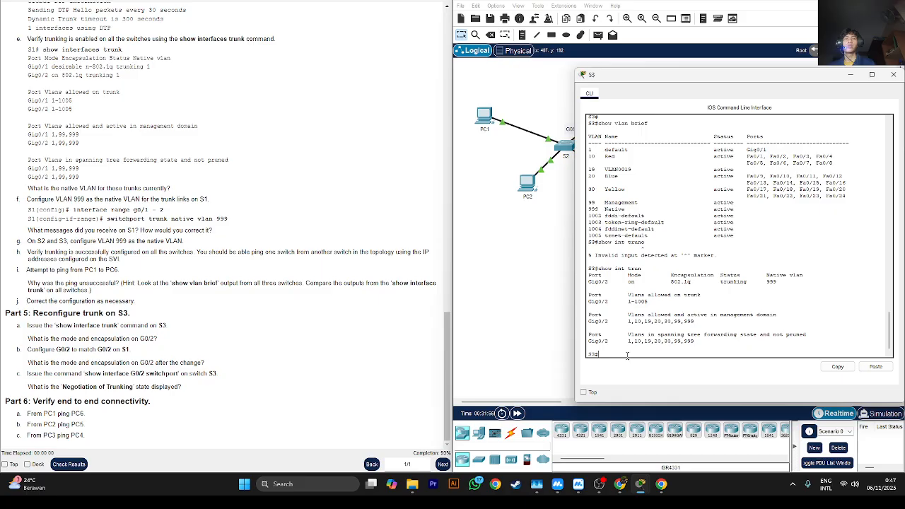
text(config)
key(Return)
key(Return)
key(Return)
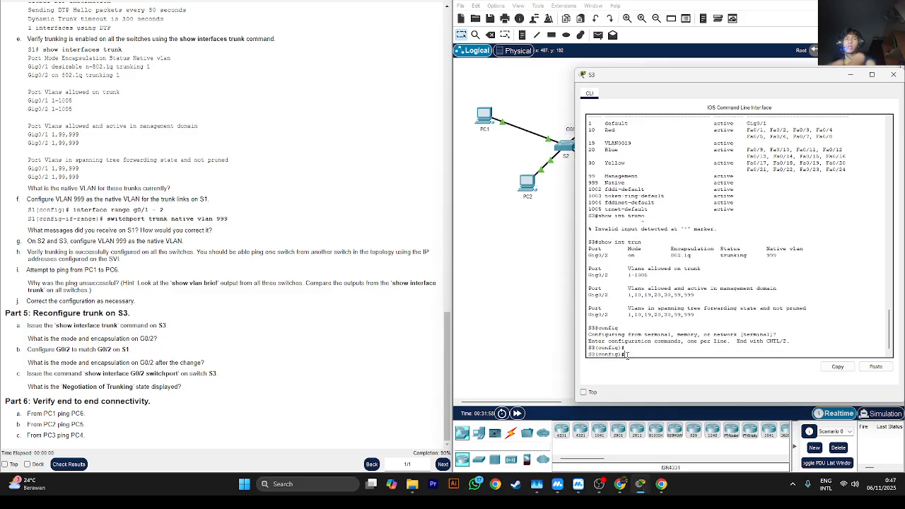
text(int g)
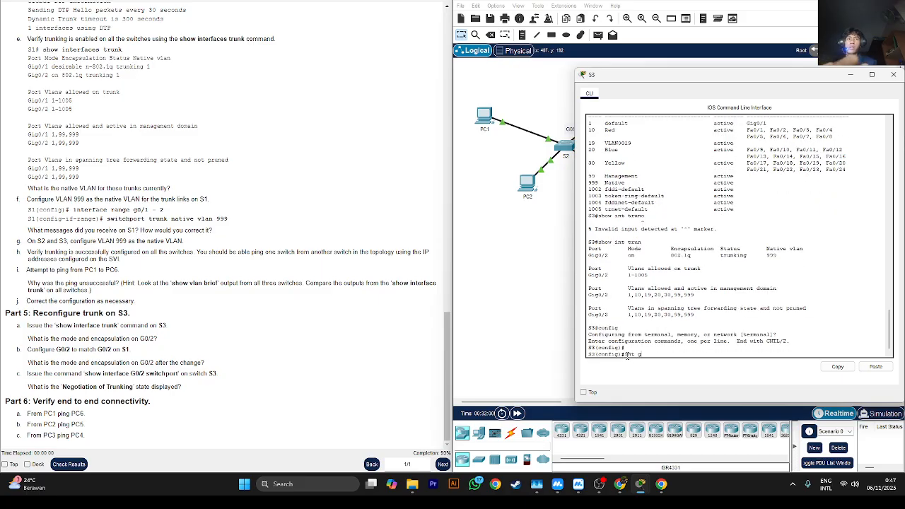
text(0/)
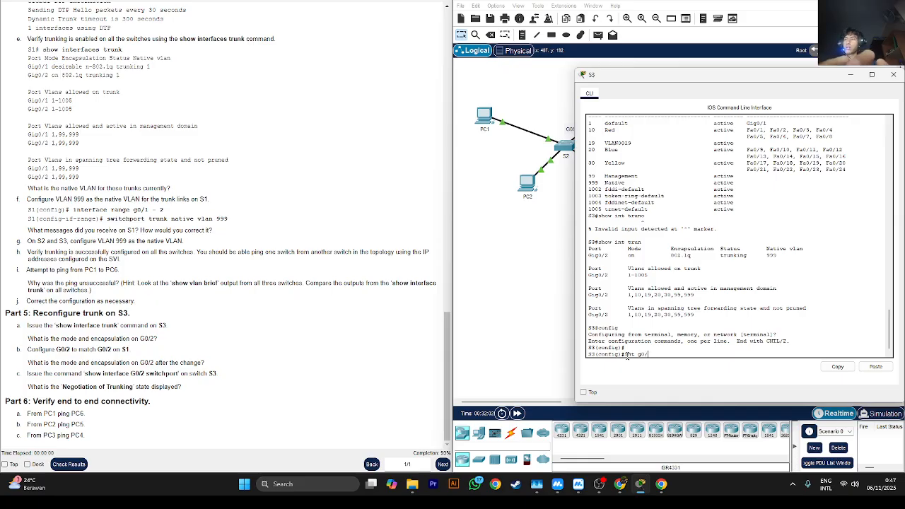
text(2)
key(Return)
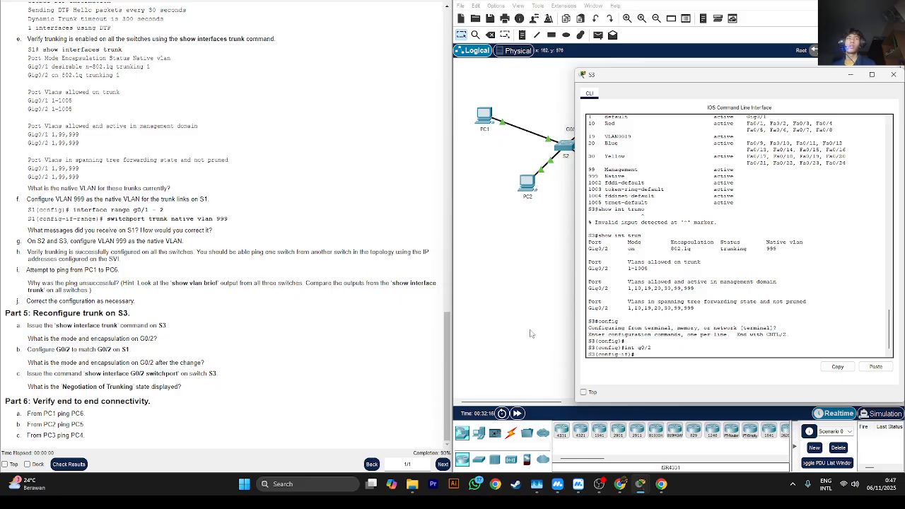
- List S3's trunk details from interface configuration mode with do show int trunk
text(do show ru)
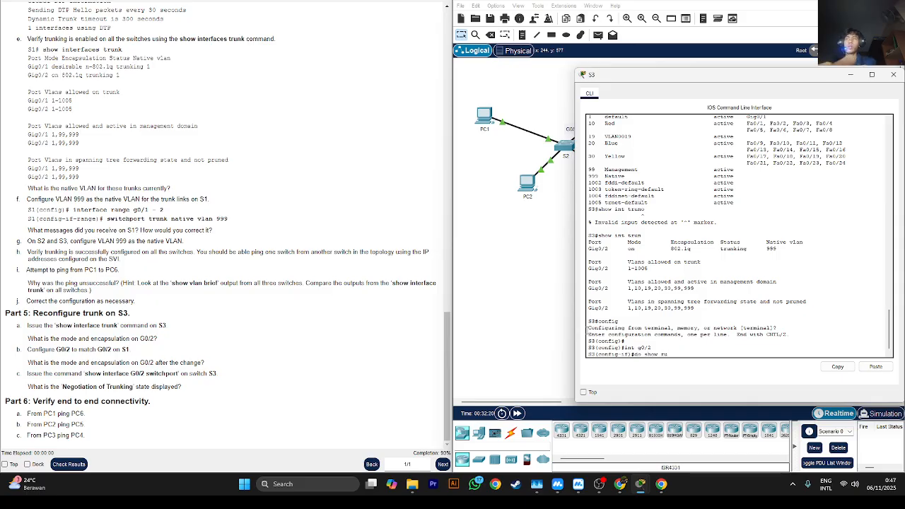
key(BackSpace)
key(BackSpace)
text(int tru)
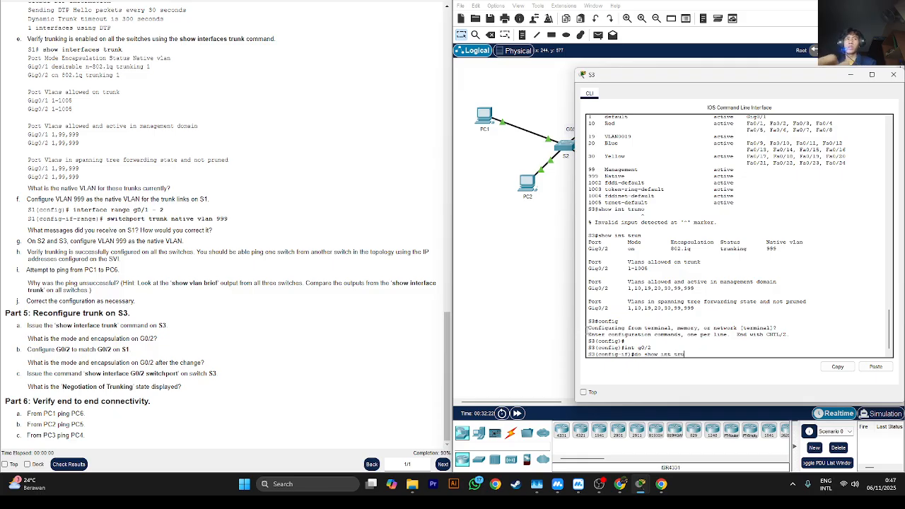
text(nk)
key(Return)
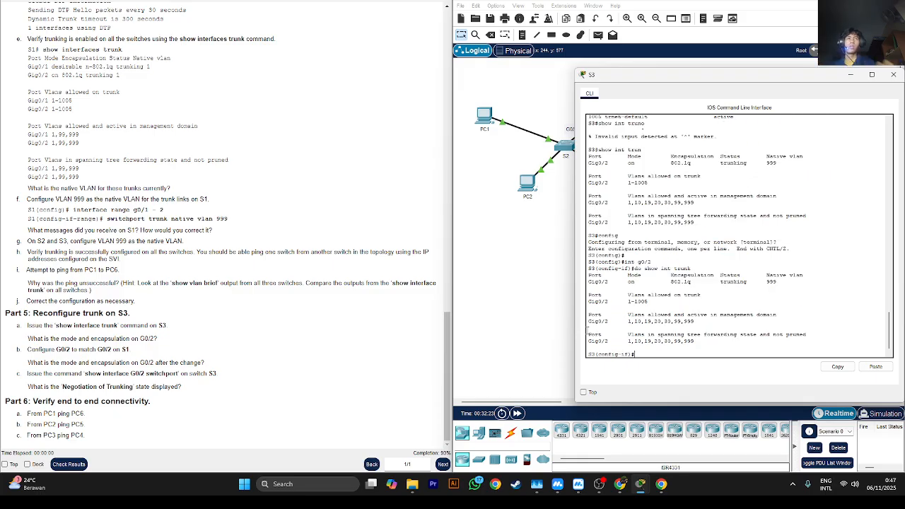
click(532, 286)
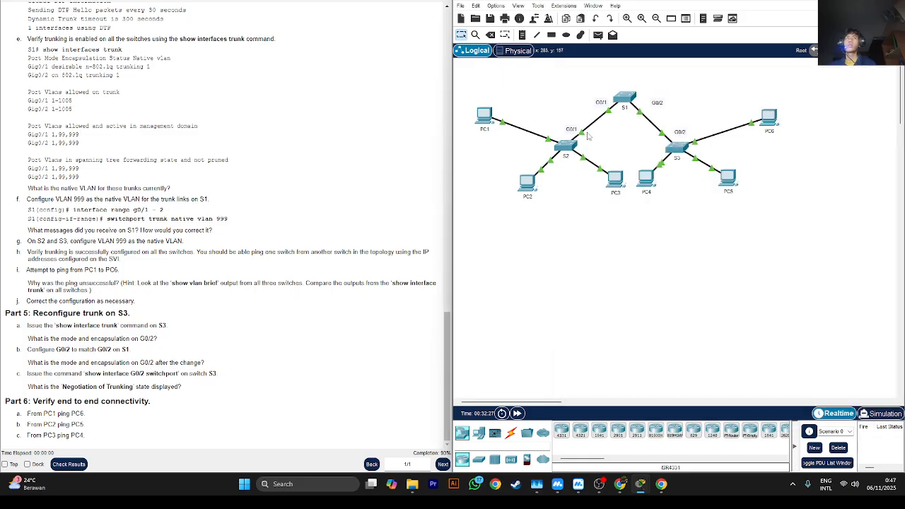
- Run do show int trunk on S1 and place the S3 window beside it to compare their G0/2 trunk settings
click(627, 103)
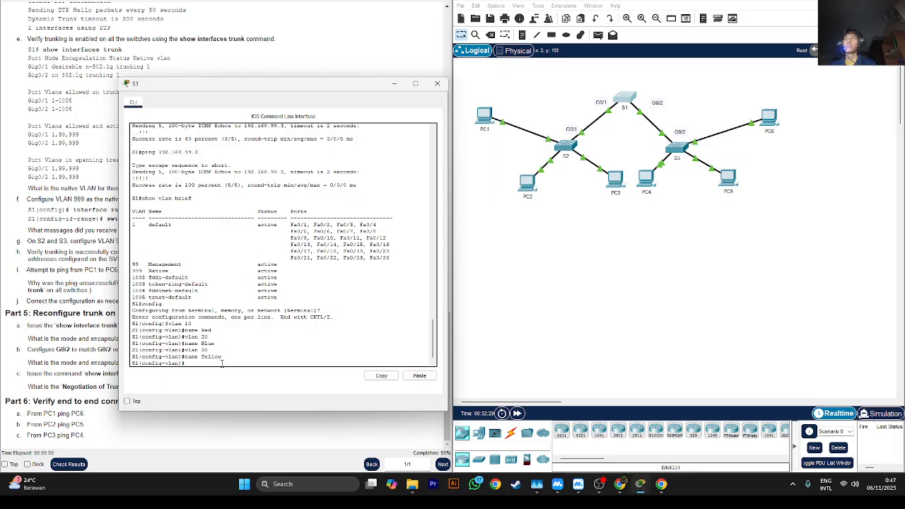
text(do show int)
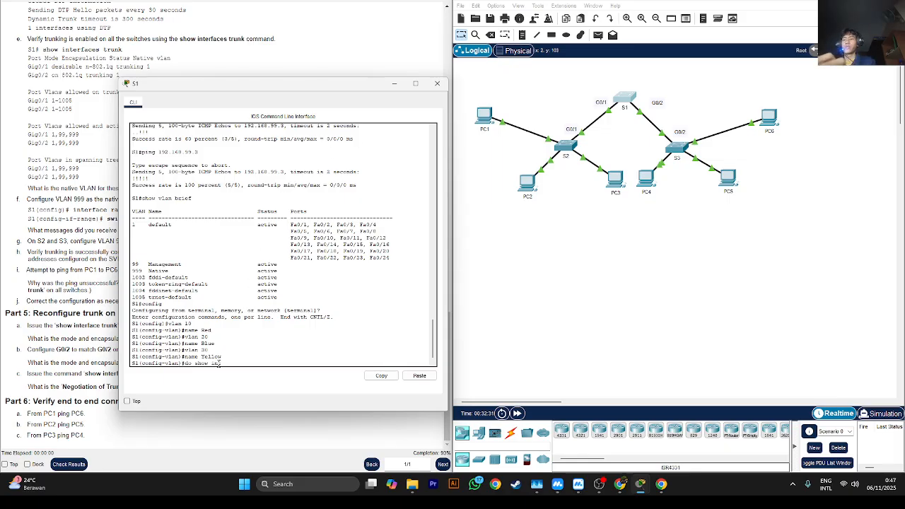
text( trunk)
key(Return)
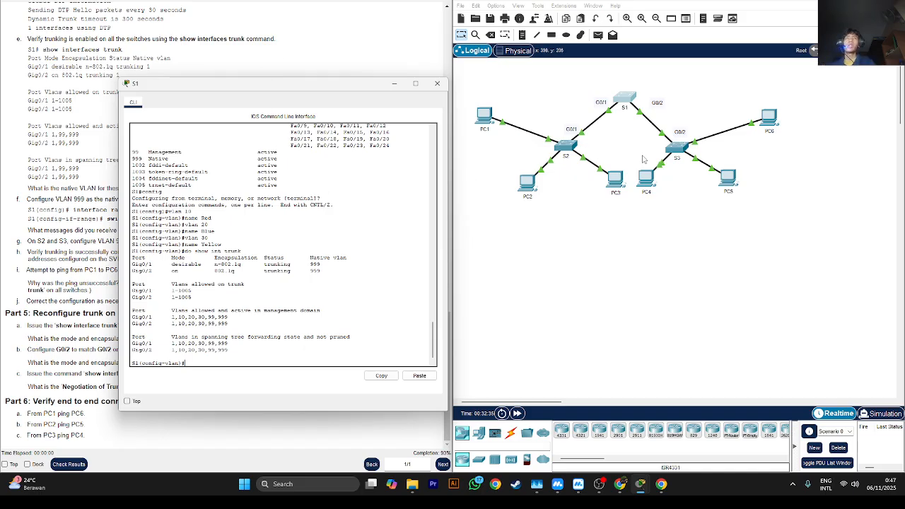
click(674, 147)
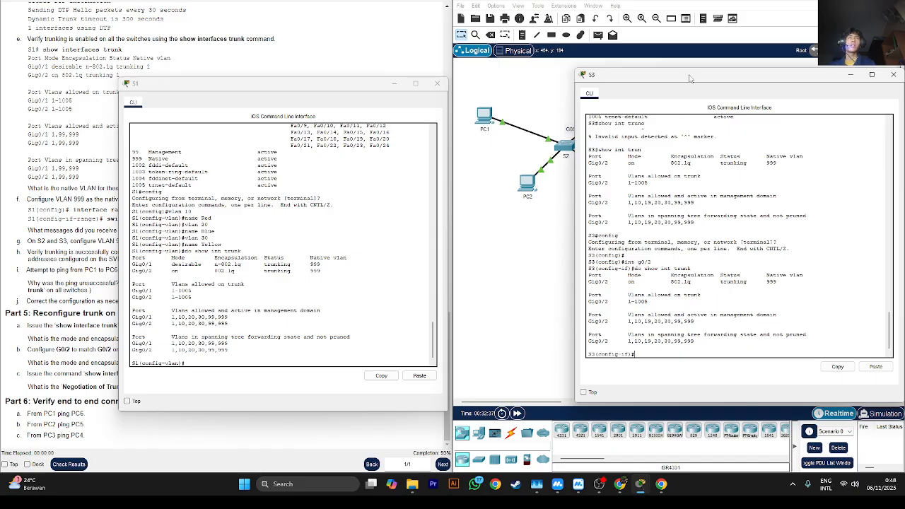
drag(691, 76, 554, 78)
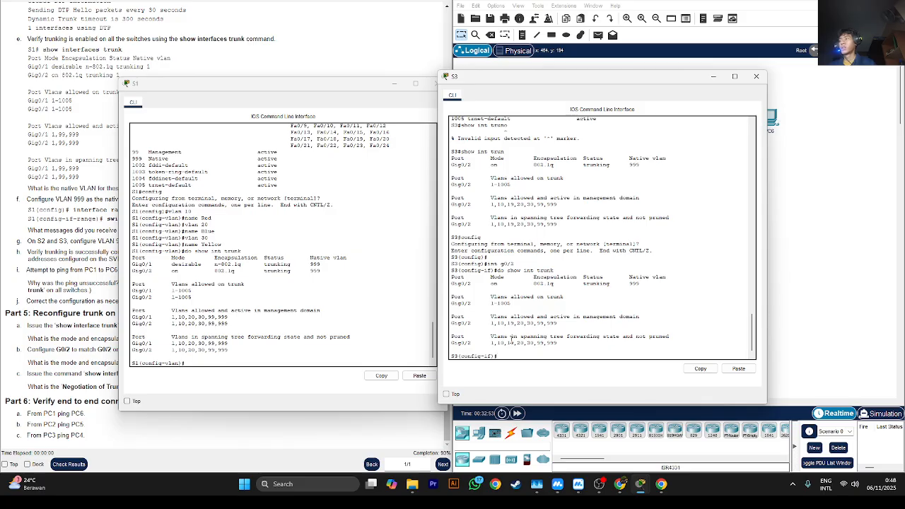
- Disable DTP negotiation on S3's G0/2 with switchport nonegotiate, and minimize the S1 and S3 windows
text(sw)
key(Tab)
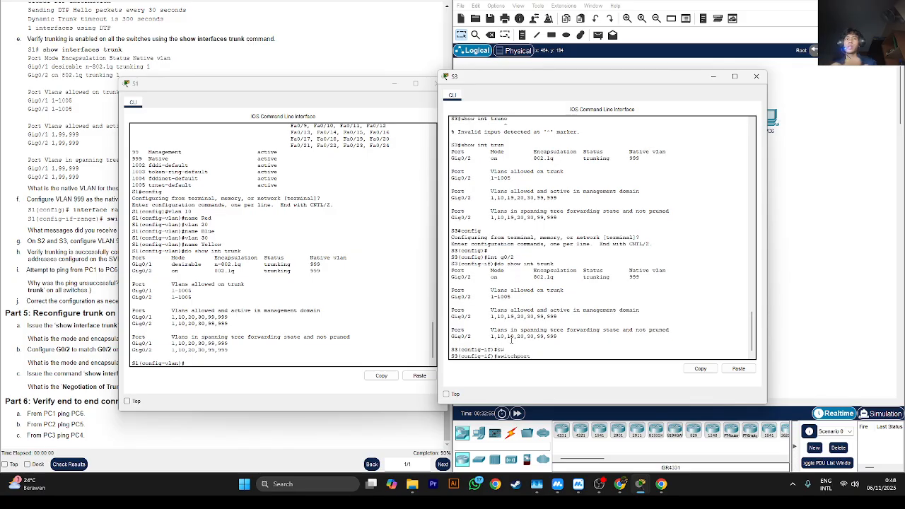
text(no)
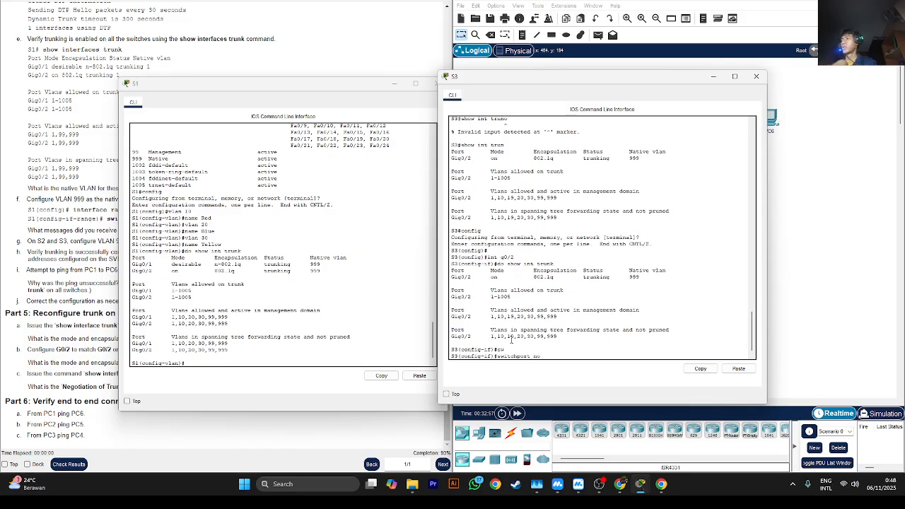
key(Tab)
key(Return)
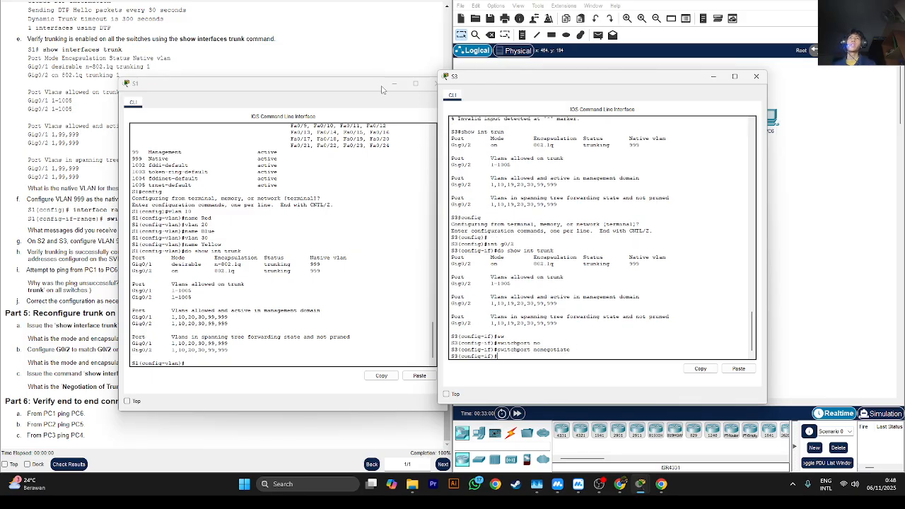
click(393, 83)
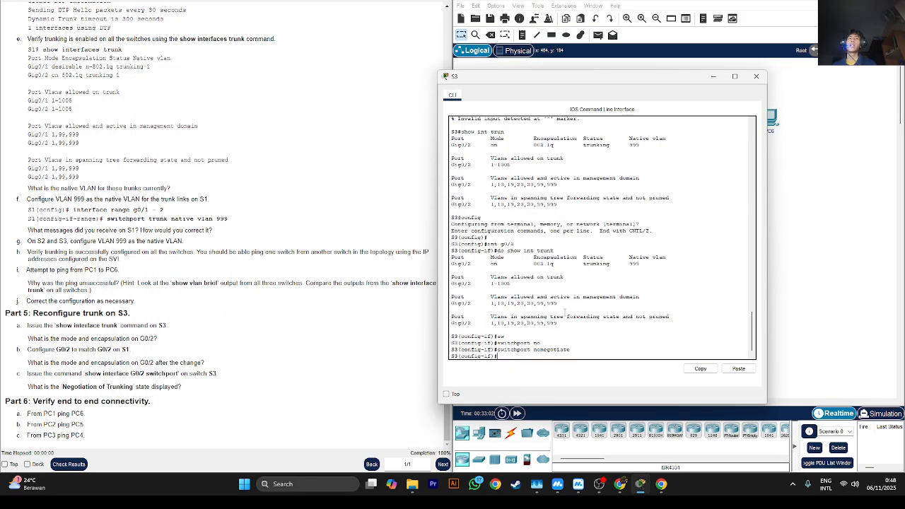
click(712, 77)
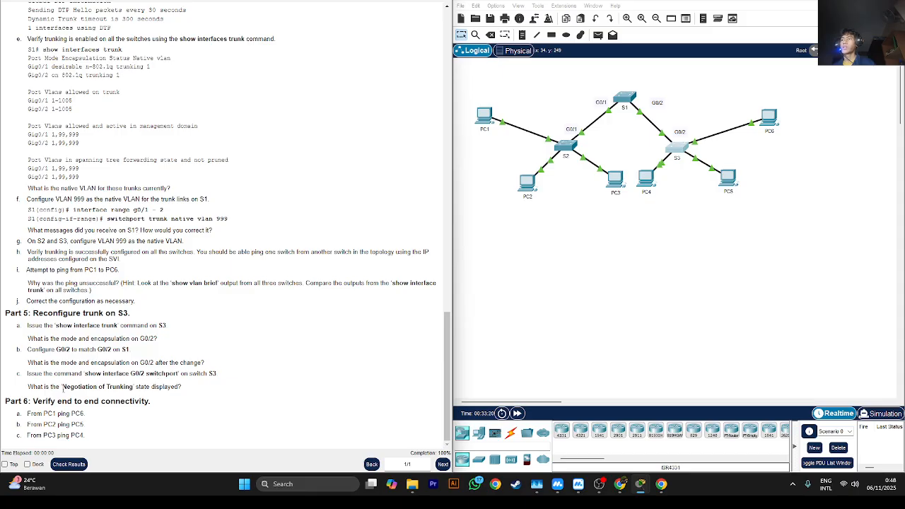
- Reopen S3's command line, reissue switchport nonegotiate on G0/2 and list the trunk details with do show int trunk
click(678, 150)
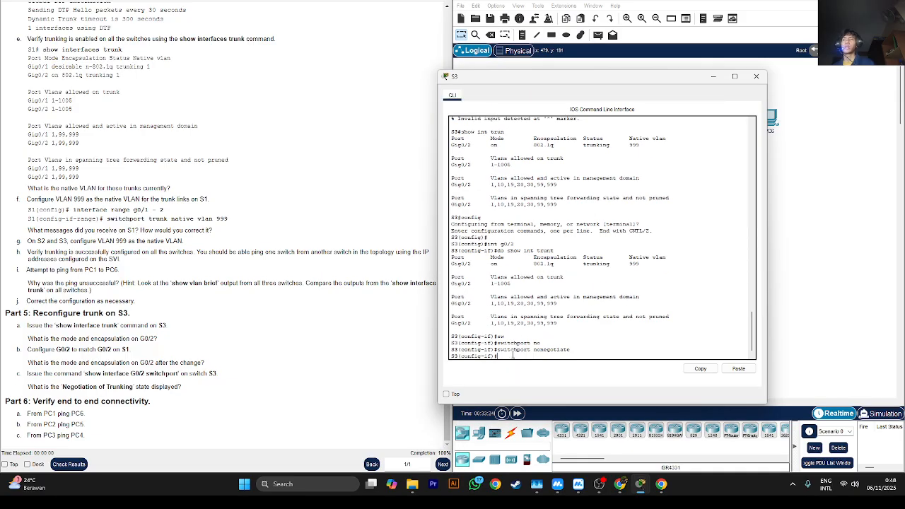
key(Up)
key(Return)
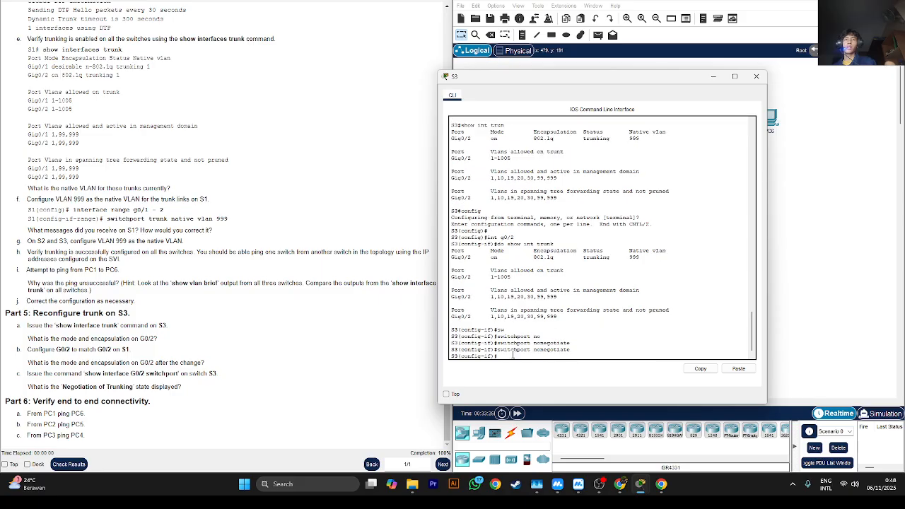
key(Up)
key(Up)
key(Return)
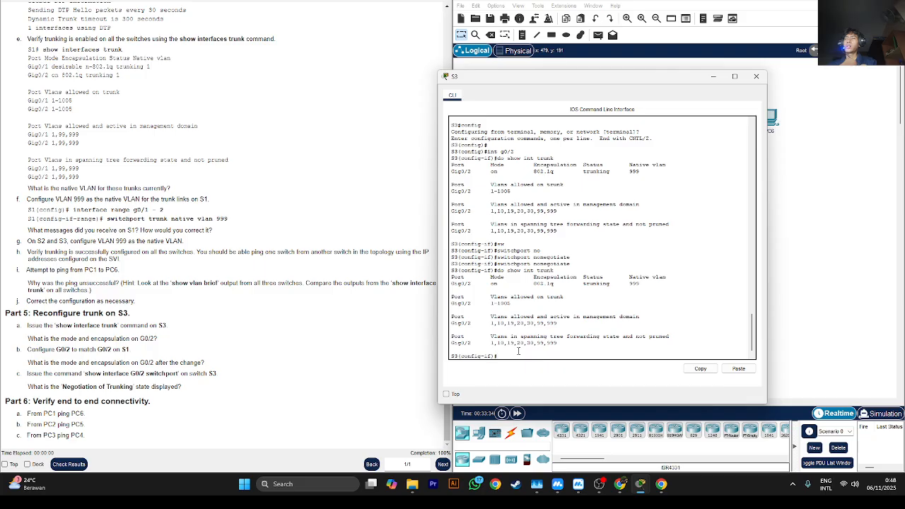
- Run do show int g0/2 switchport on S3 to check the Negotiation of Trunking state, and return to the Part 6 instructions
text(do show int g)
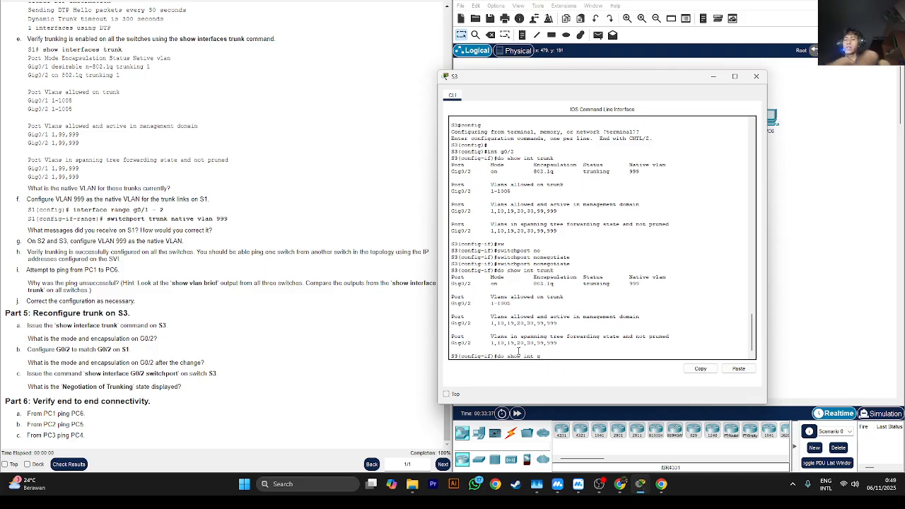
text(0/2)
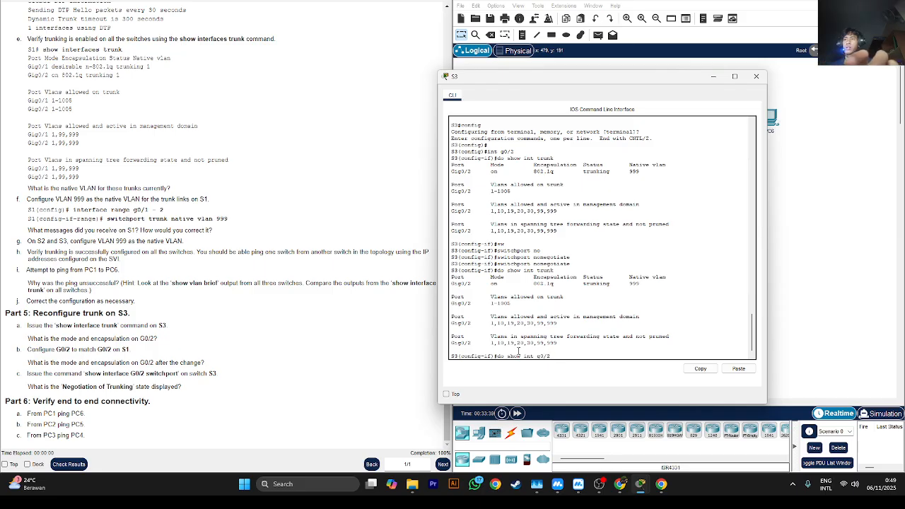
text( sw)
key(Tab)
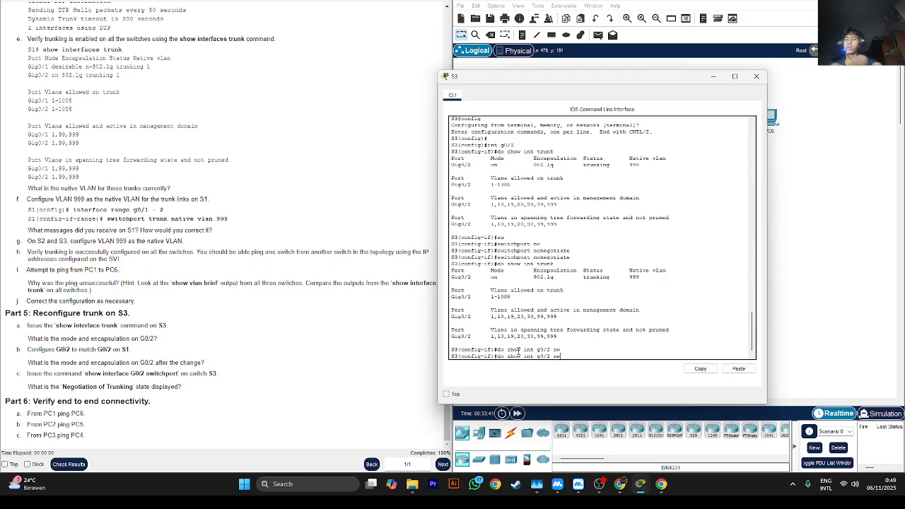
text(itchport)
key(Return)
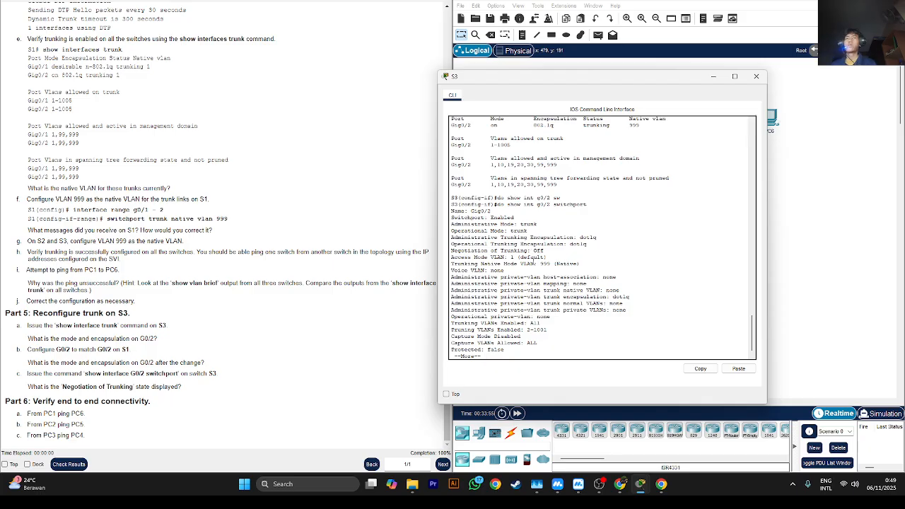
scroll(523, 296, down, 1)
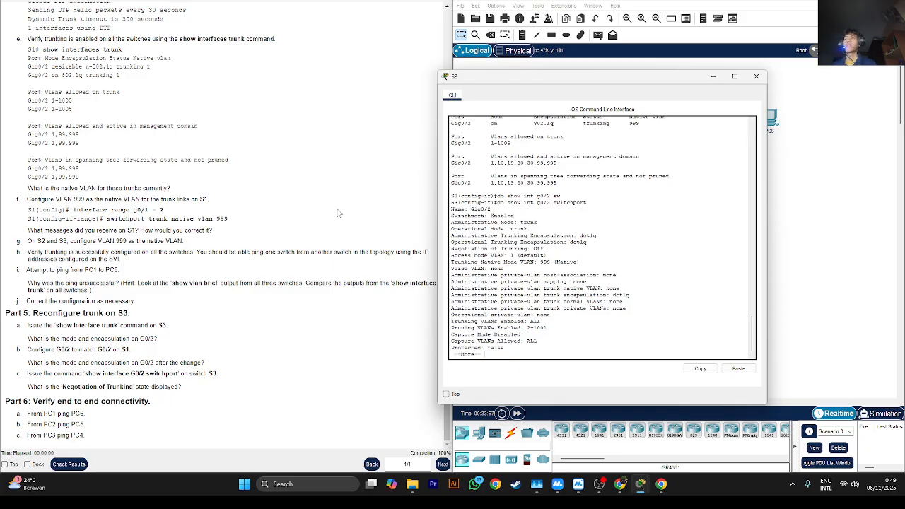
drag(90, 400, 5, 401)
click(713, 77)
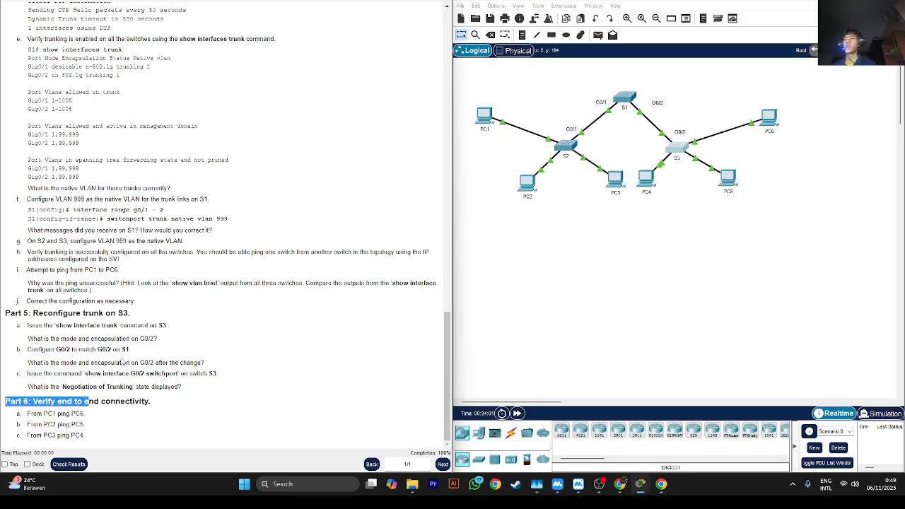
- Consult the addressing table and ping PC6 at 192.168.10.2 from PC1's command prompt
scroll(123, 362, up, 20)
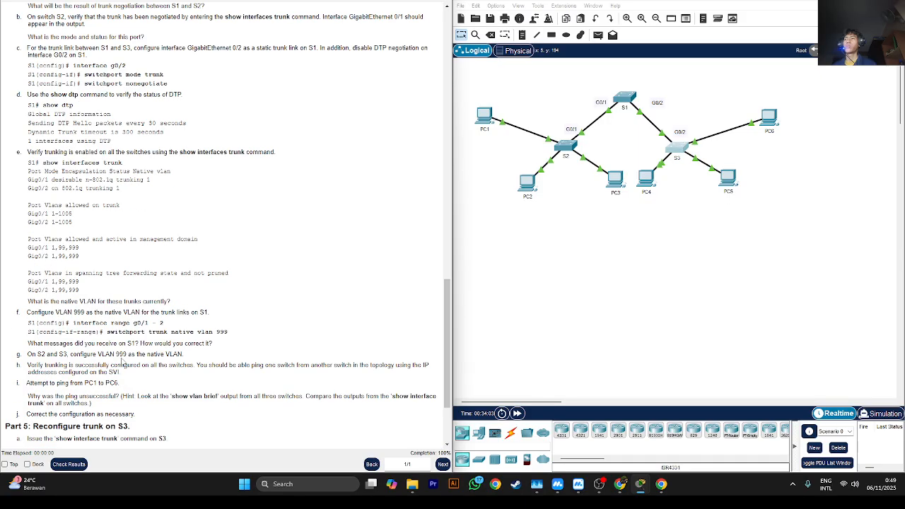
scroll(335, 240, up, 10)
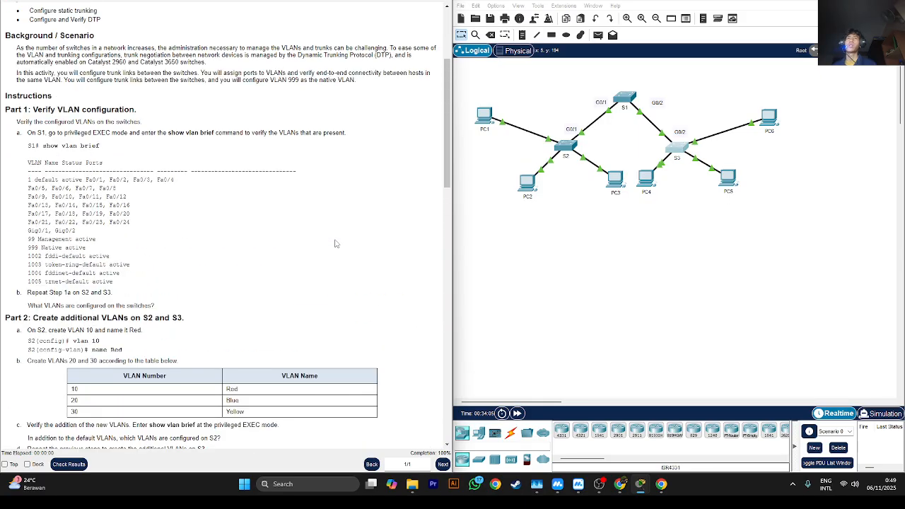
click(485, 115)
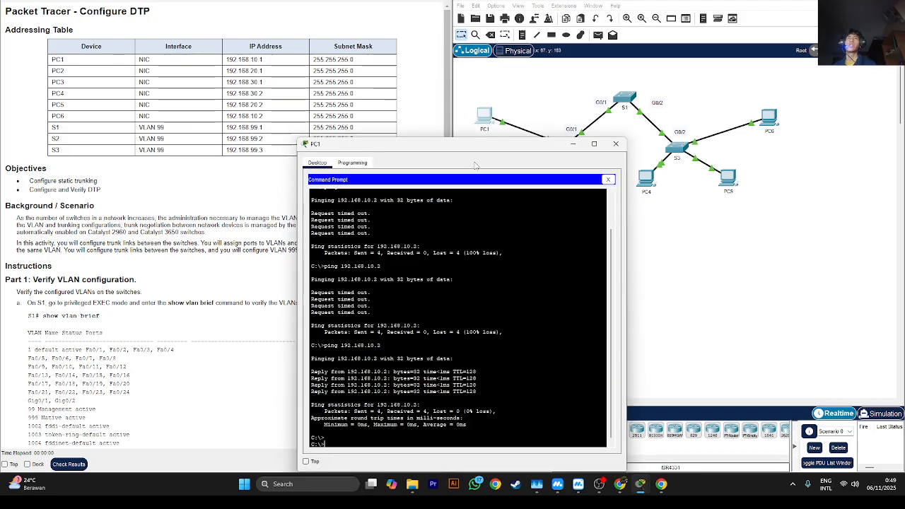
key(Up)
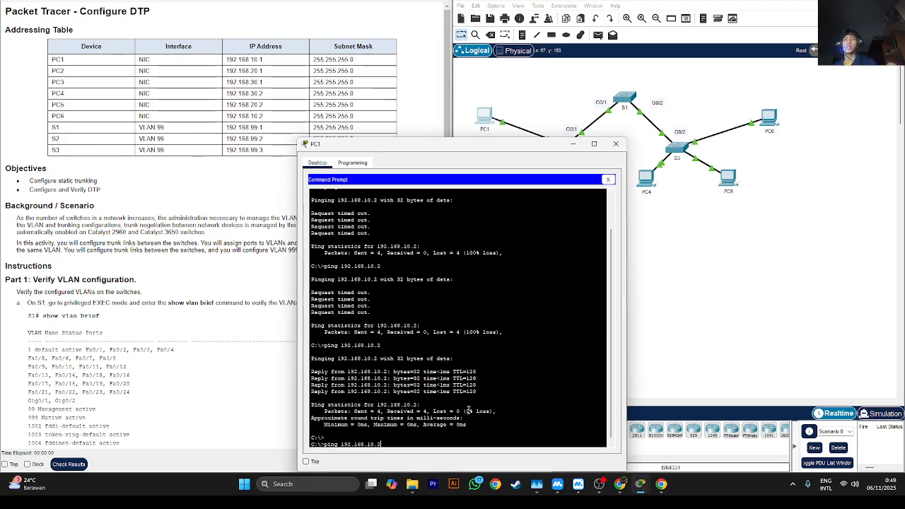
key(Return)
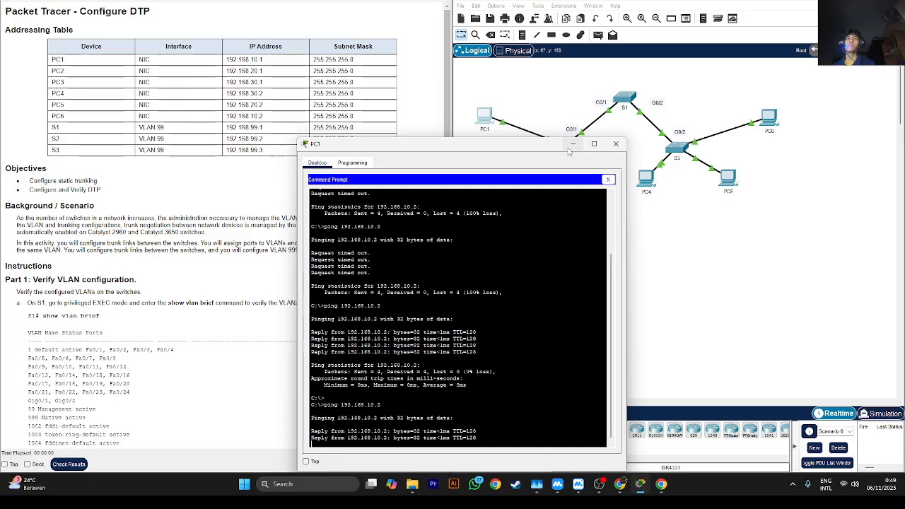
click(571, 144)
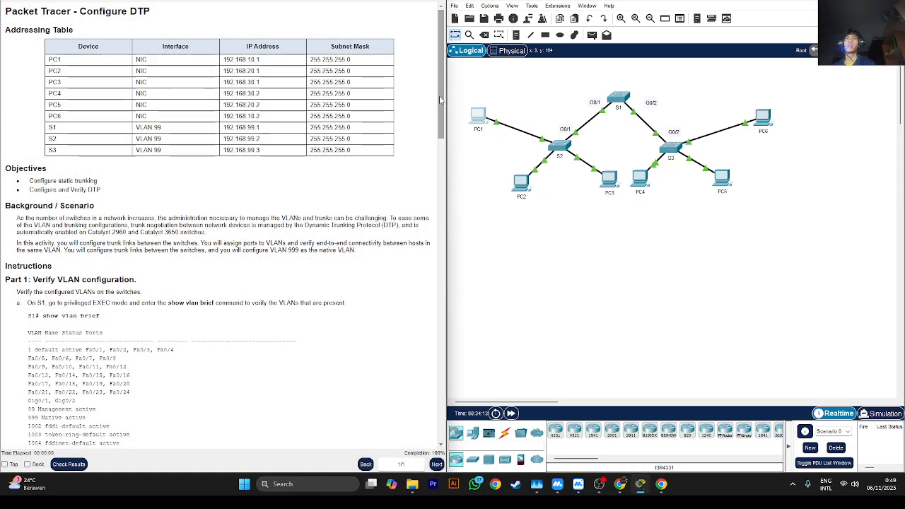
- Ping PC5 at 192.168.20.2 from PC2's command prompt and close the PC2 window
drag(441, 89, 436, 65)
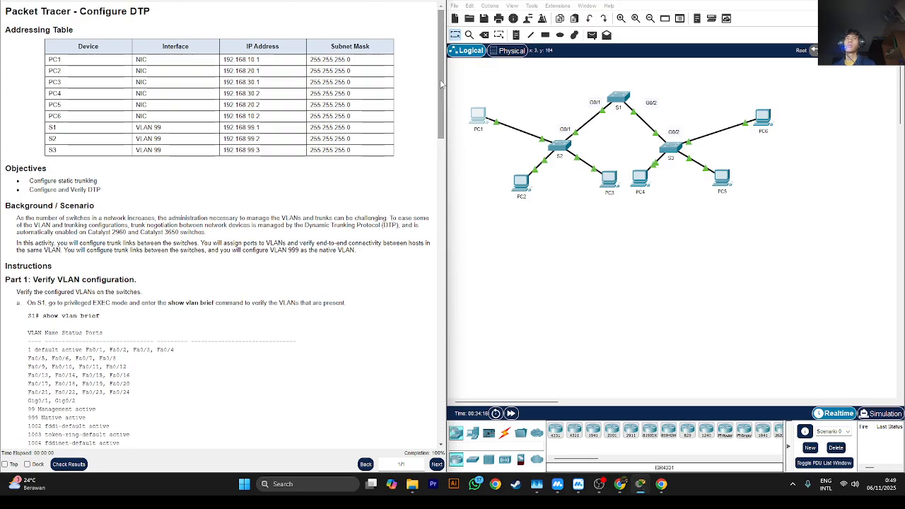
click(519, 185)
click(537, 149)
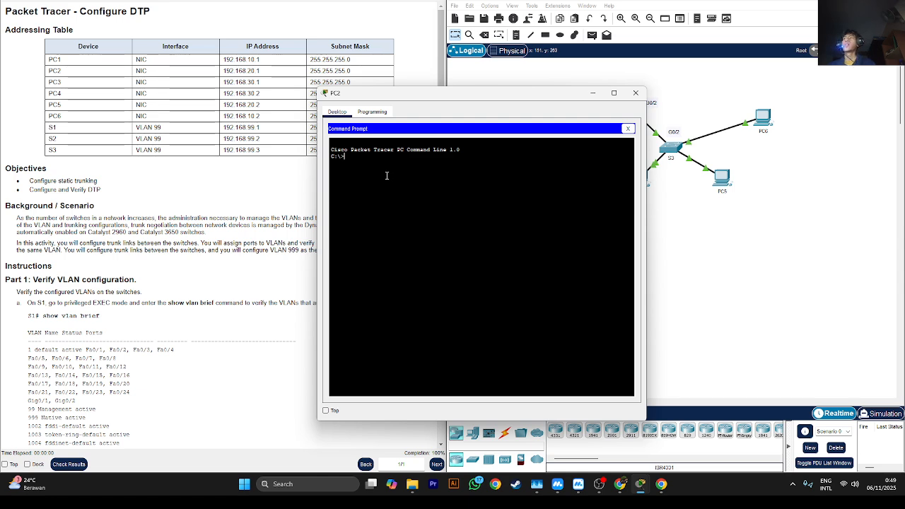
text(ping )
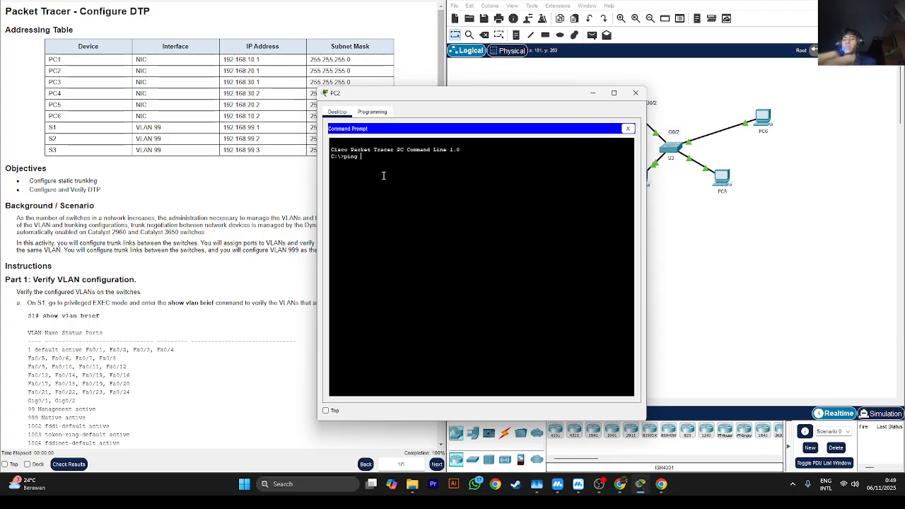
text(192.168.)
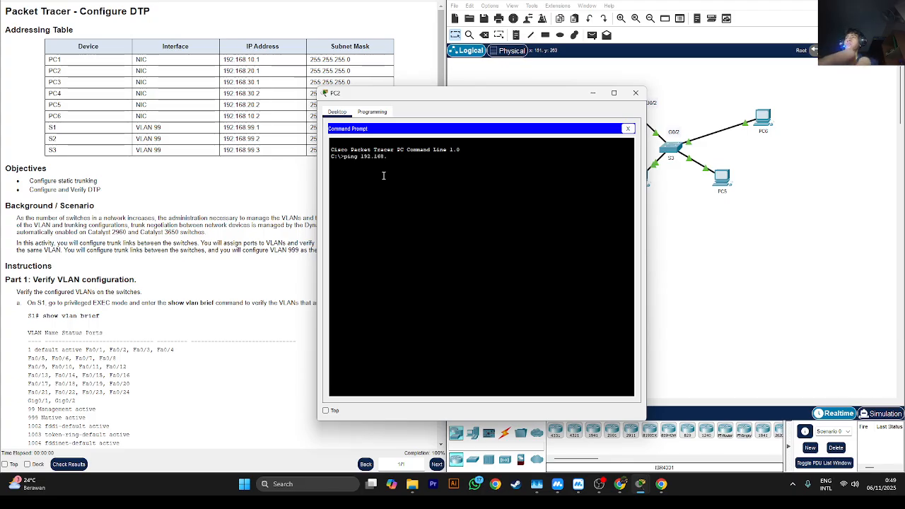
text(20.2)
key(Return)
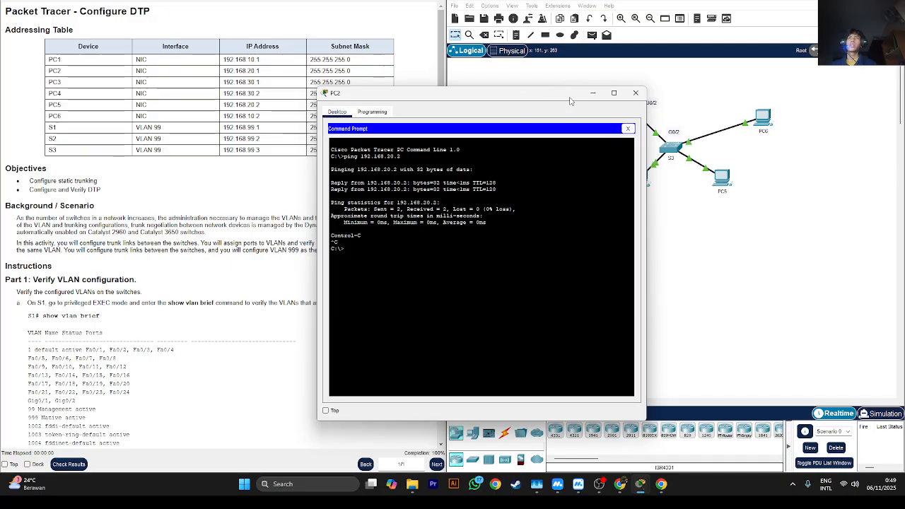
click(635, 93)
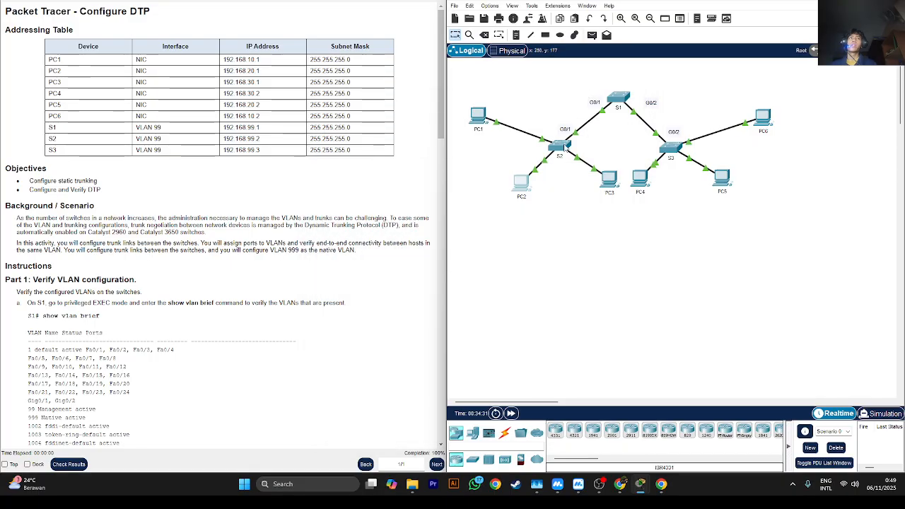
- Ping PC4 at 192.168.30.2 from PC3's command prompt, interrupt the ping and close the PC3 window
click(607, 177)
click(539, 152)
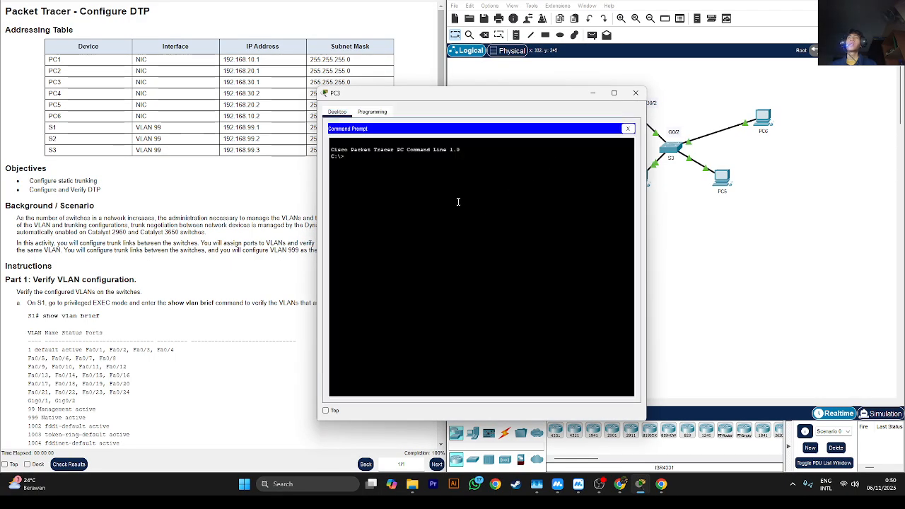
text(ping 192)
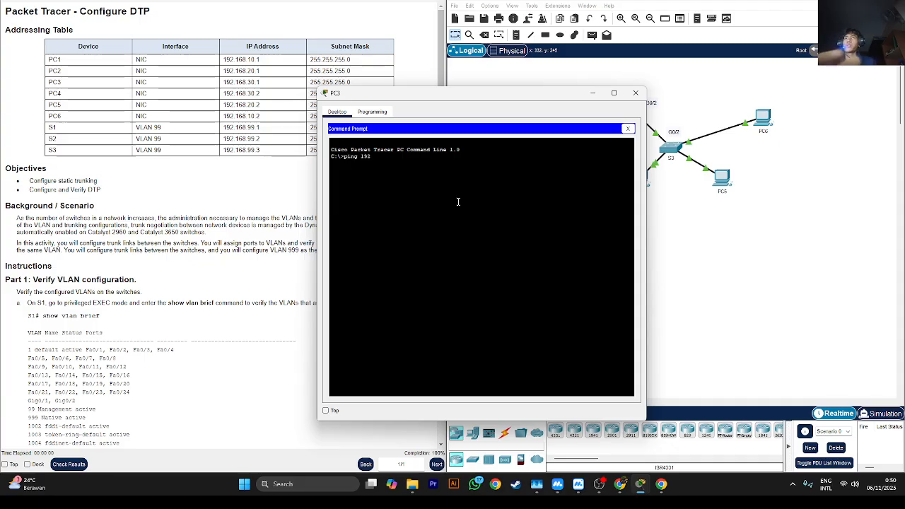
text(.16)
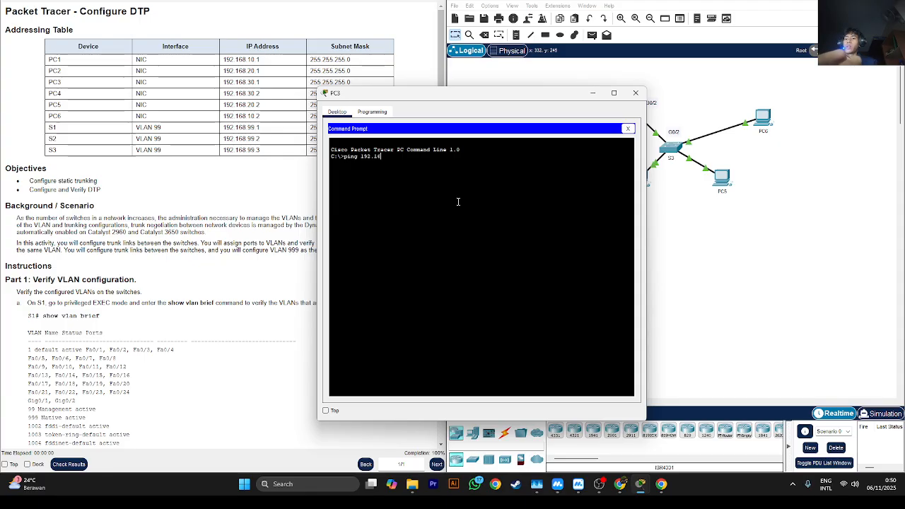
text(8.30.2)
key(Return)
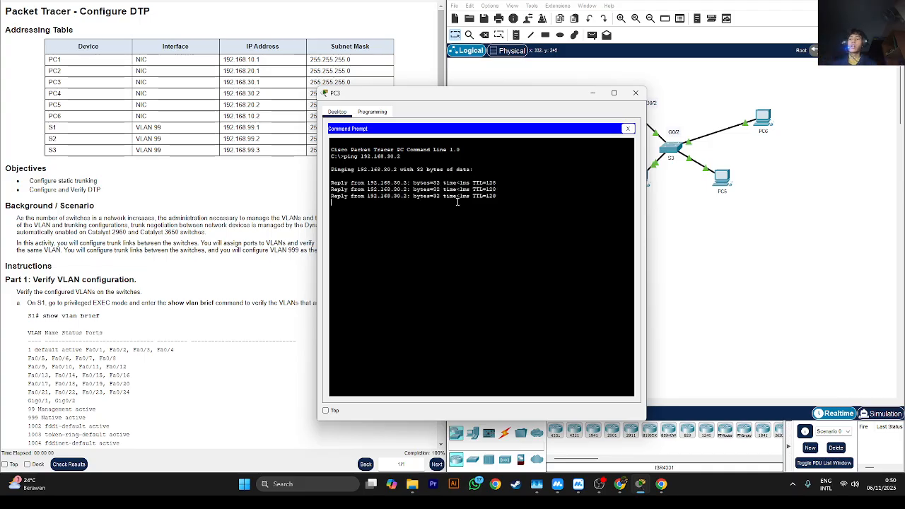
key(ctrl+c)
click(635, 92)
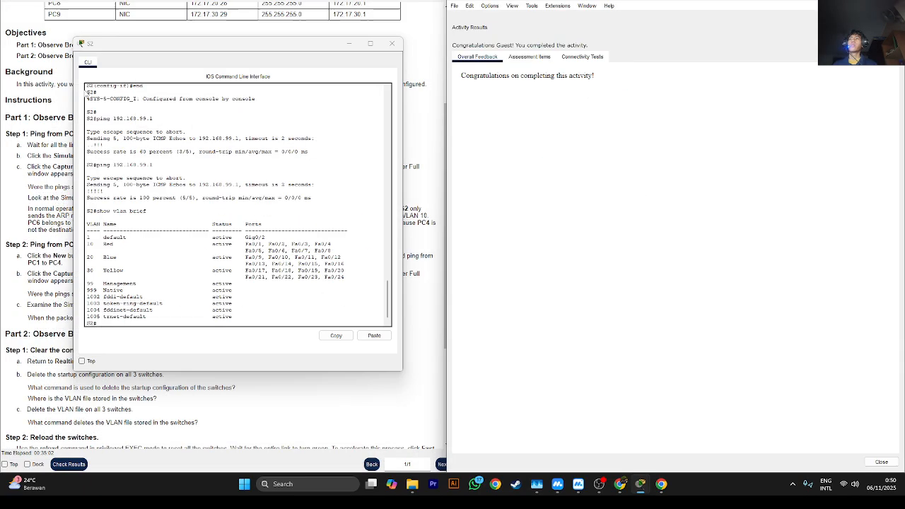
- Review the assessment items for S1, S2 and S3 in the activity results and close the results
click(528, 57)
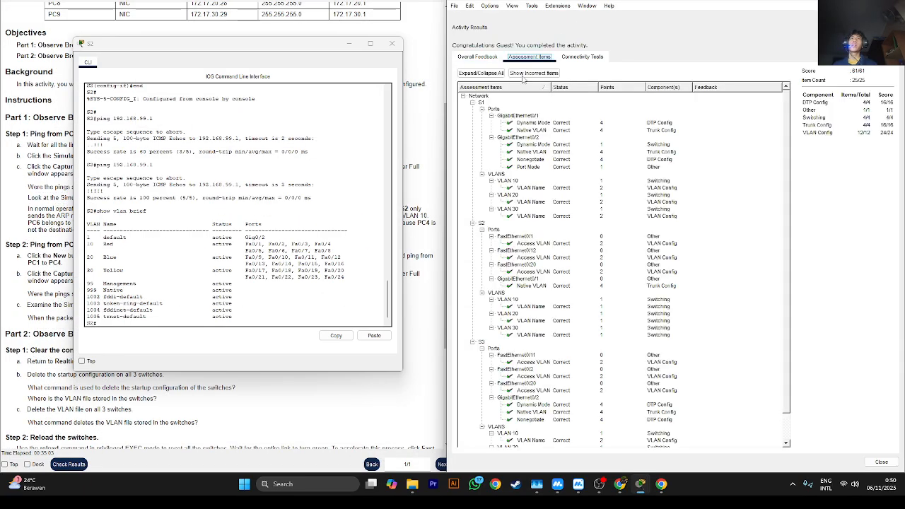
scroll(555, 159, down, 5)
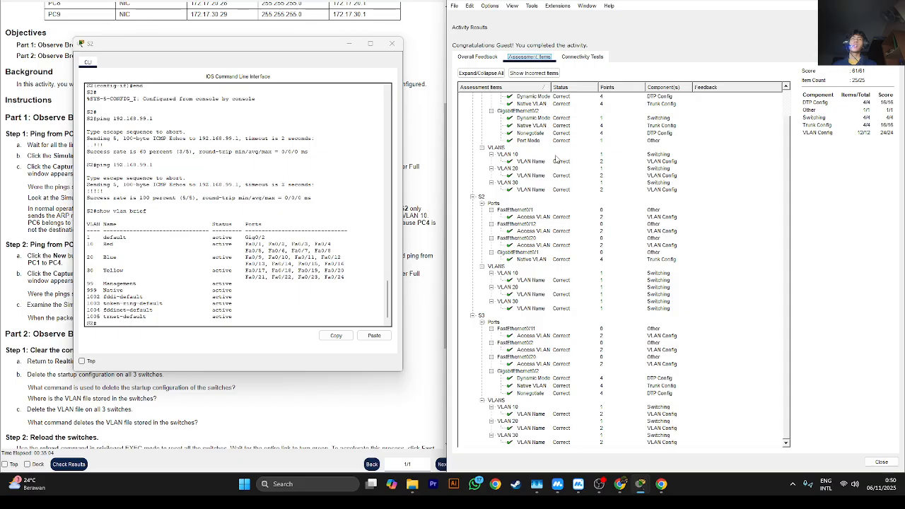
click(881, 461)
click(599, 485)
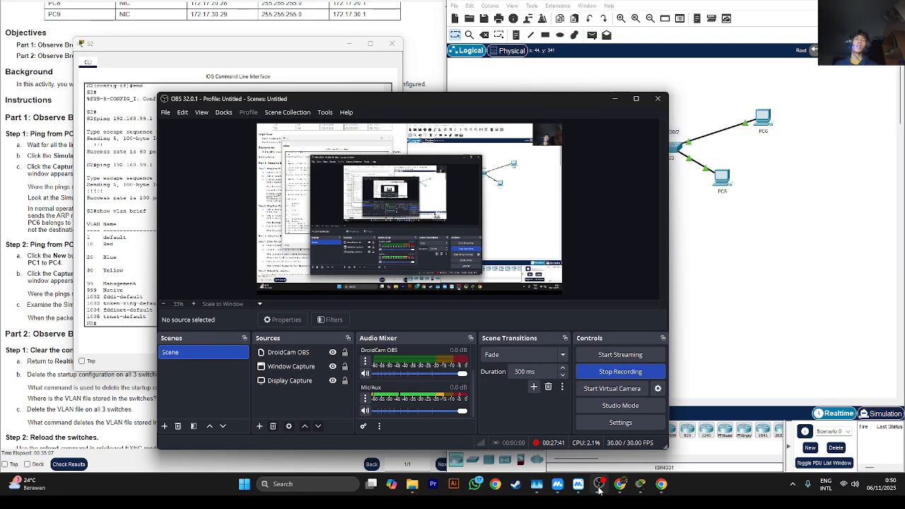